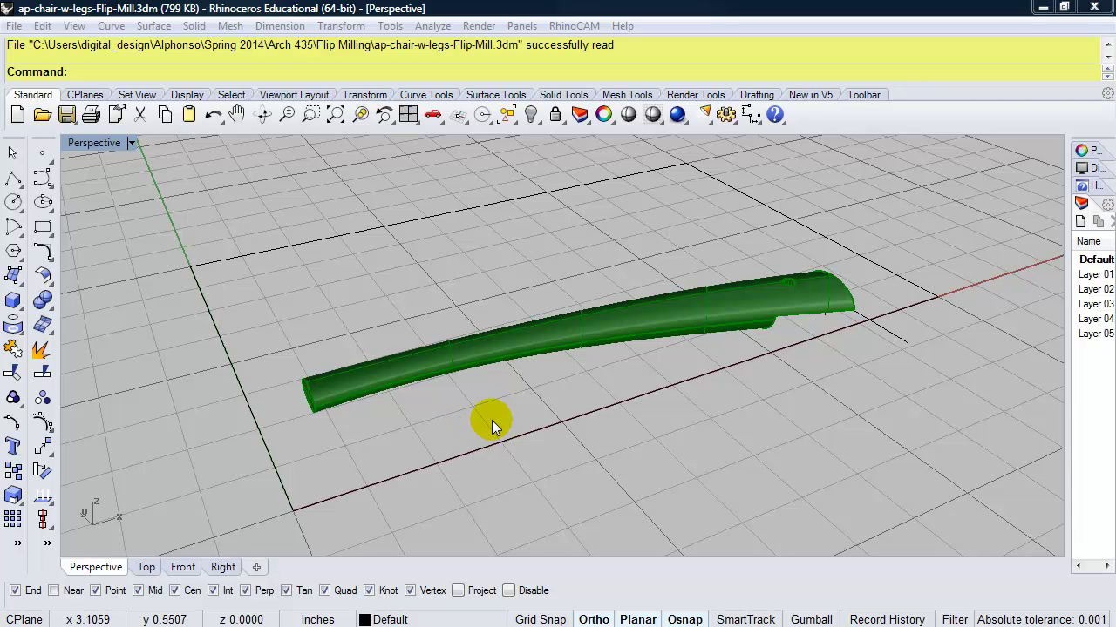
Window-select the curved chair-leg polysurface together with its two curves
right_drag(610, 435, 424, 369)
click(665, 347)
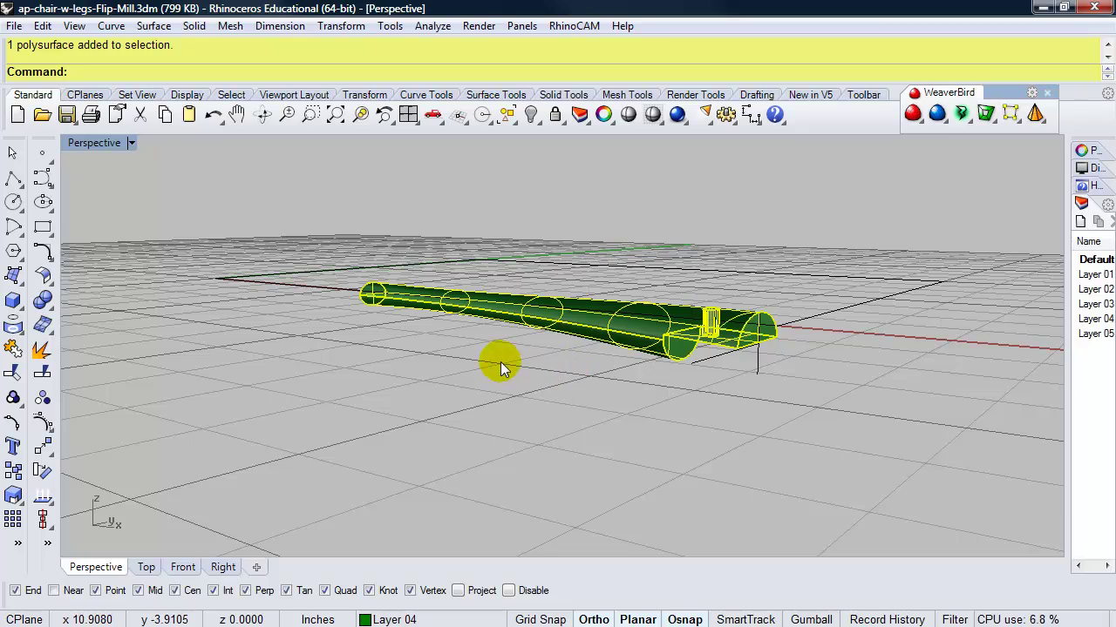
right_drag(501, 366, 776, 398)
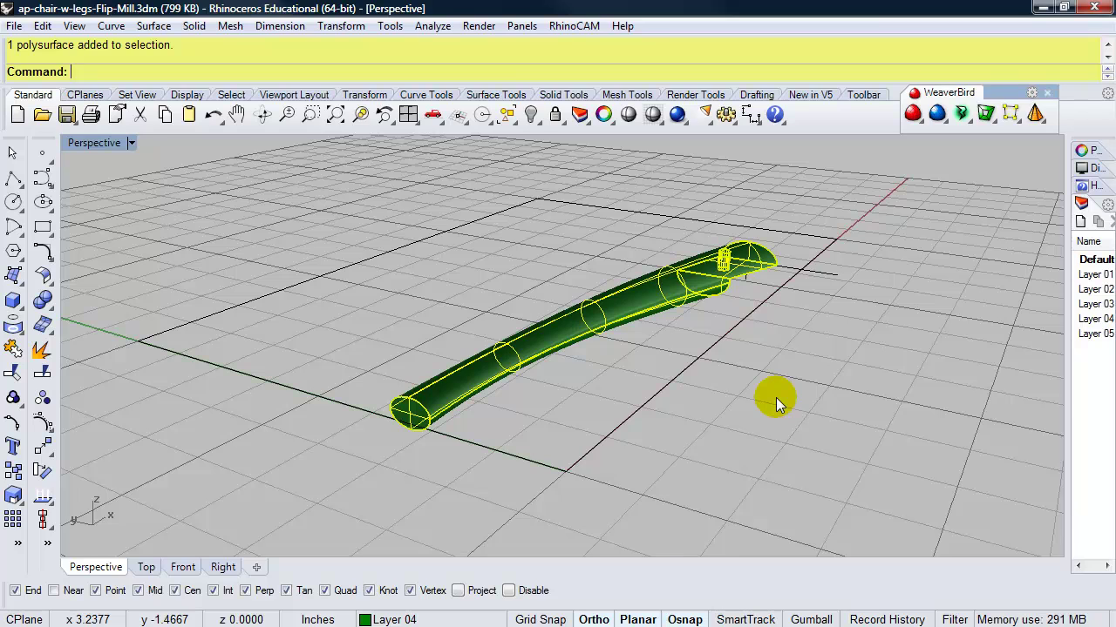
right_drag(775, 379, 739, 400)
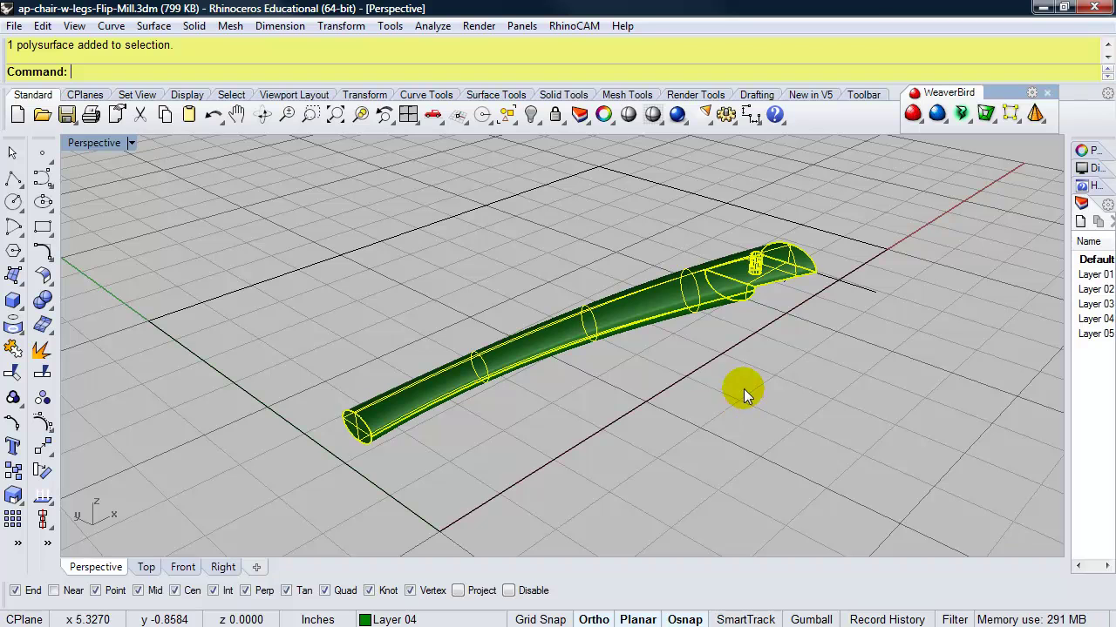
click(743, 389)
drag(828, 249, 771, 283)
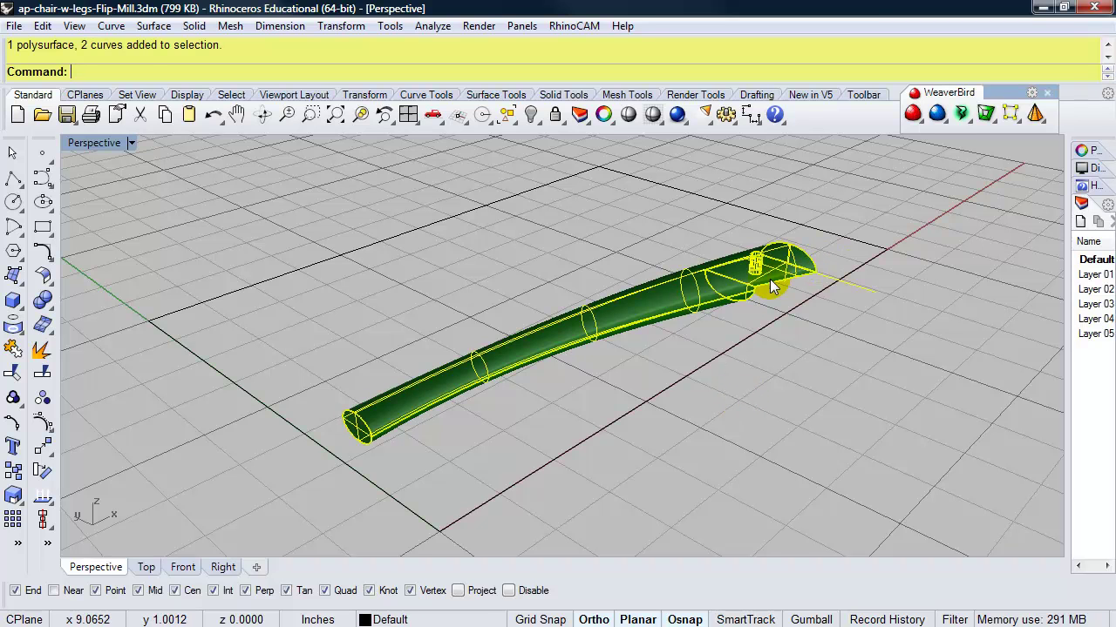
Copy the chair leg, start a new Small Objects - Inches document, and maximize Perspective
click(41, 26)
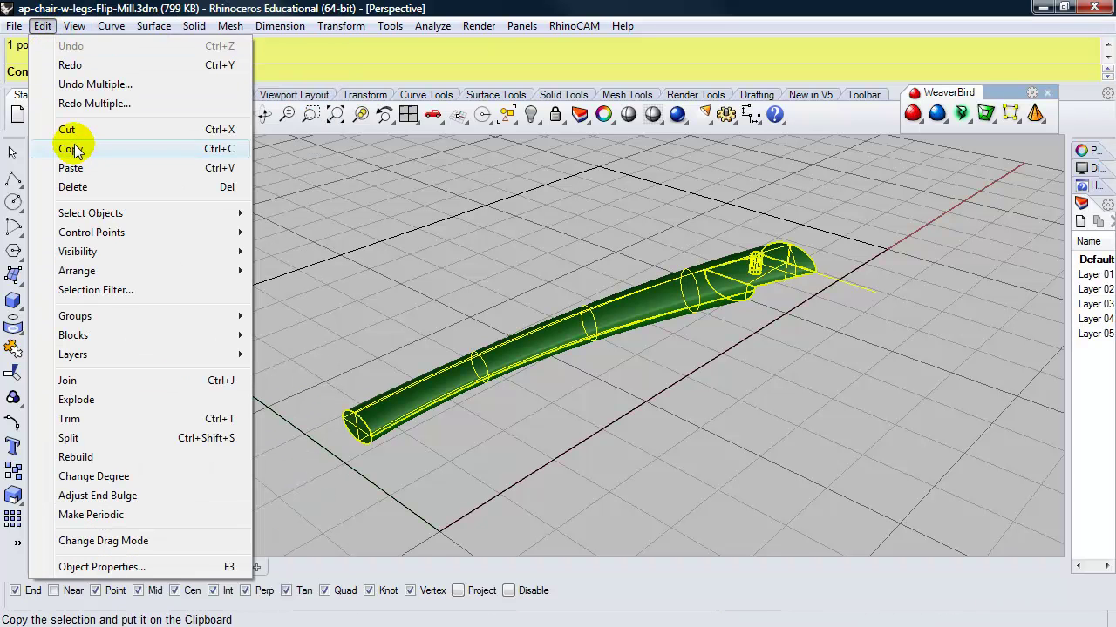
click(70, 149)
click(13, 25)
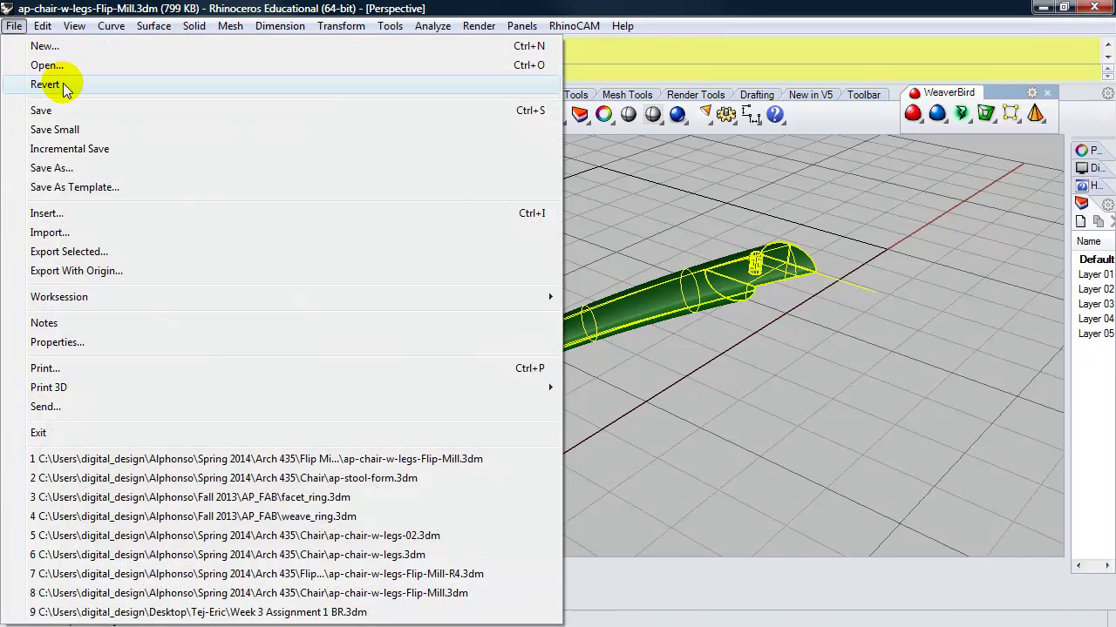
click(37, 44)
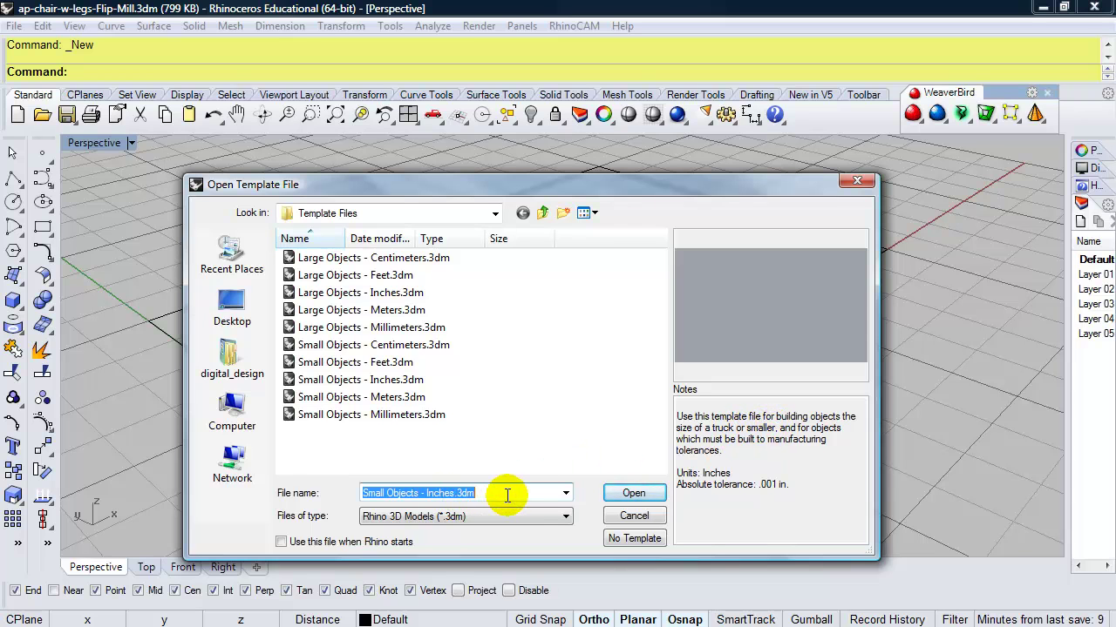
click(633, 494)
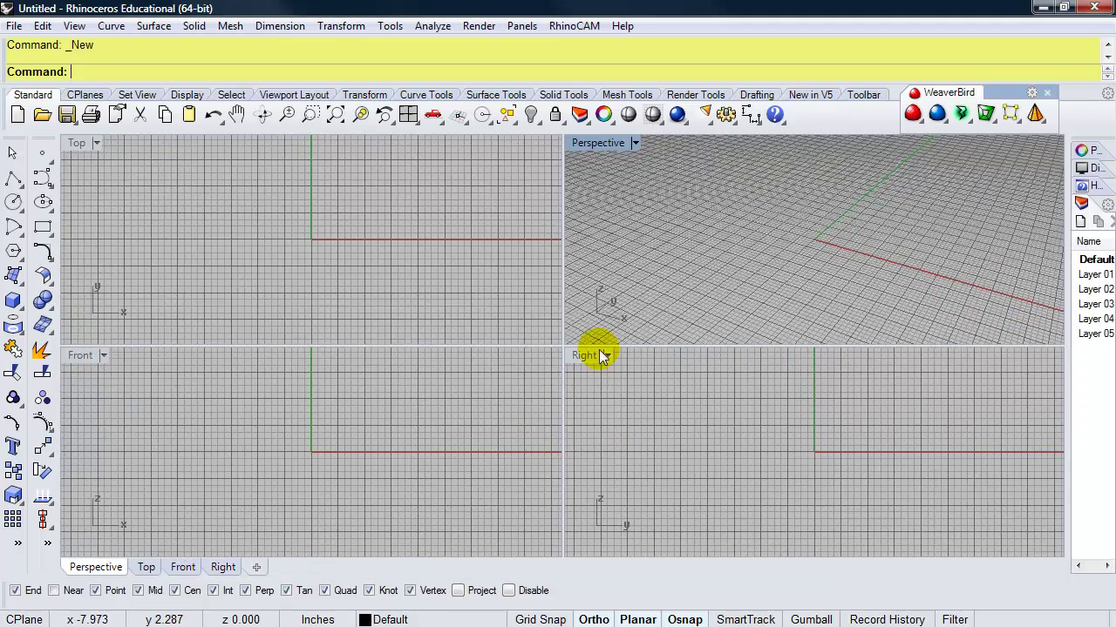
double_click(601, 144)
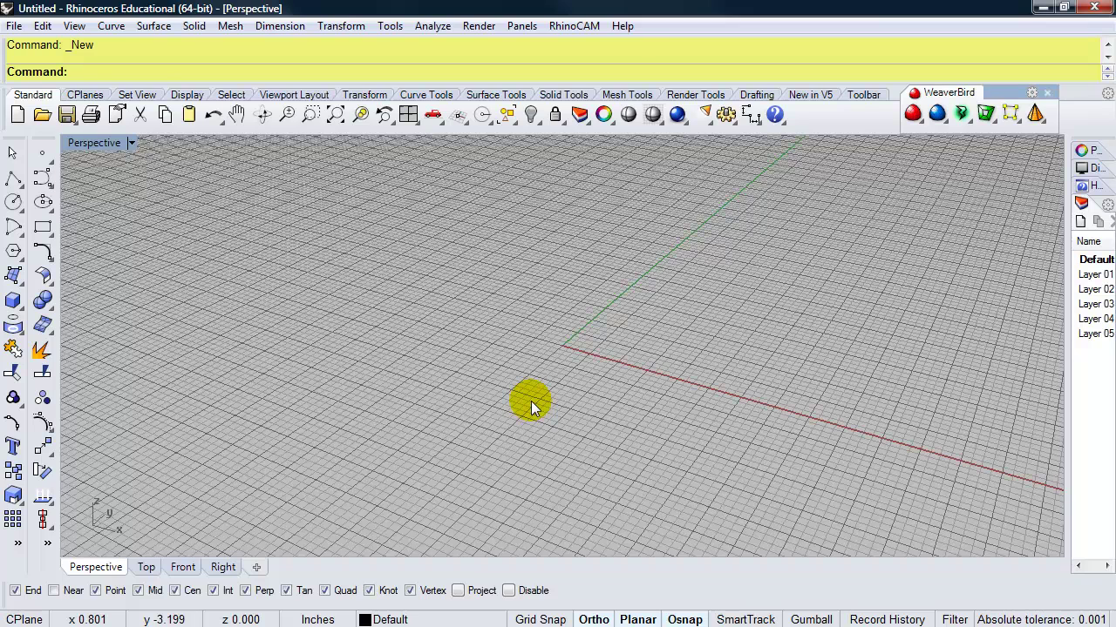
In Document Properties, set the grid to 20 lines with minor lines every 1 inch
text(DocumentProperties)
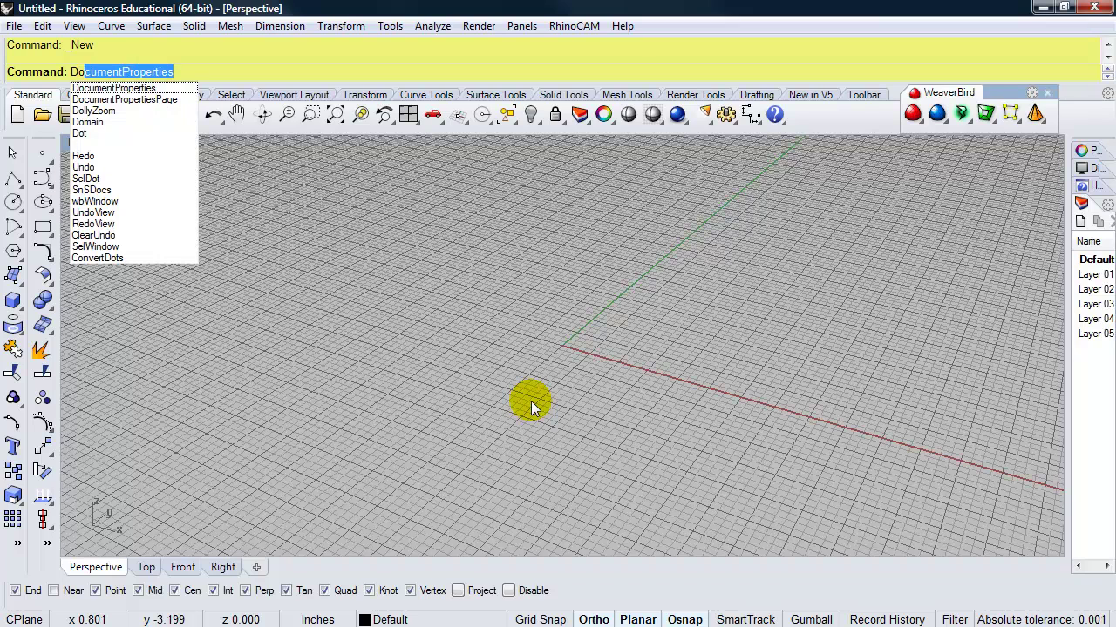
key(Return)
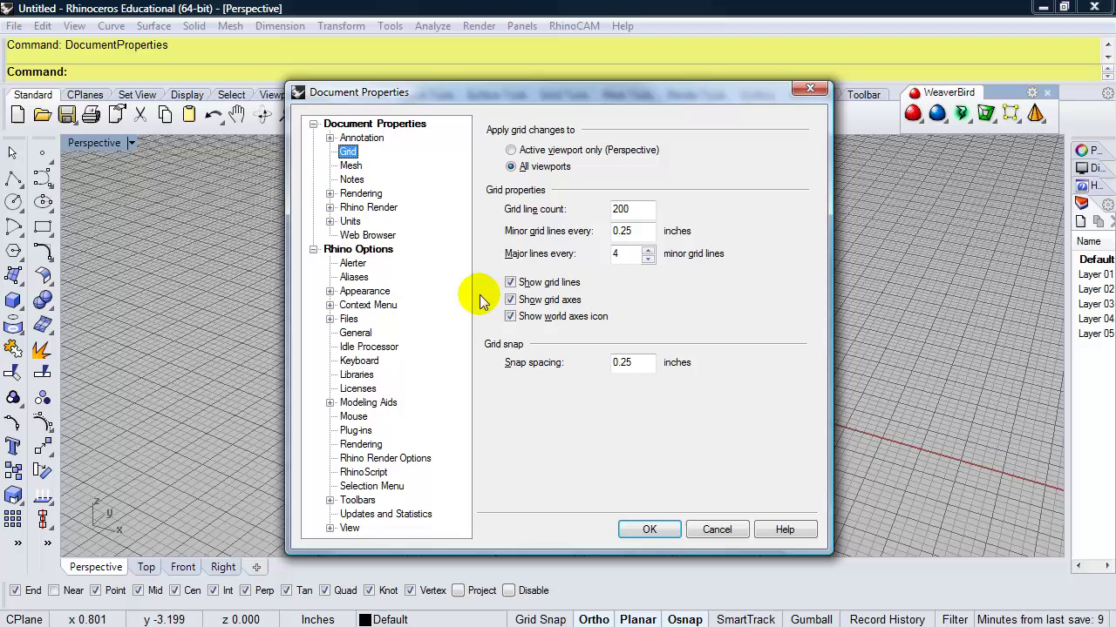
click(349, 222)
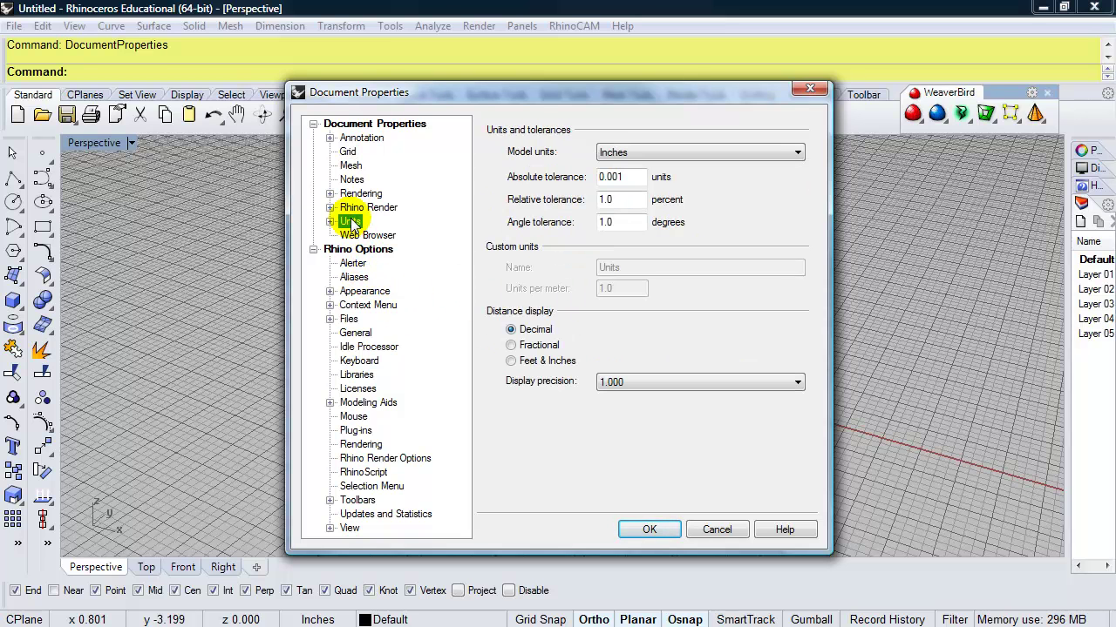
click(349, 154)
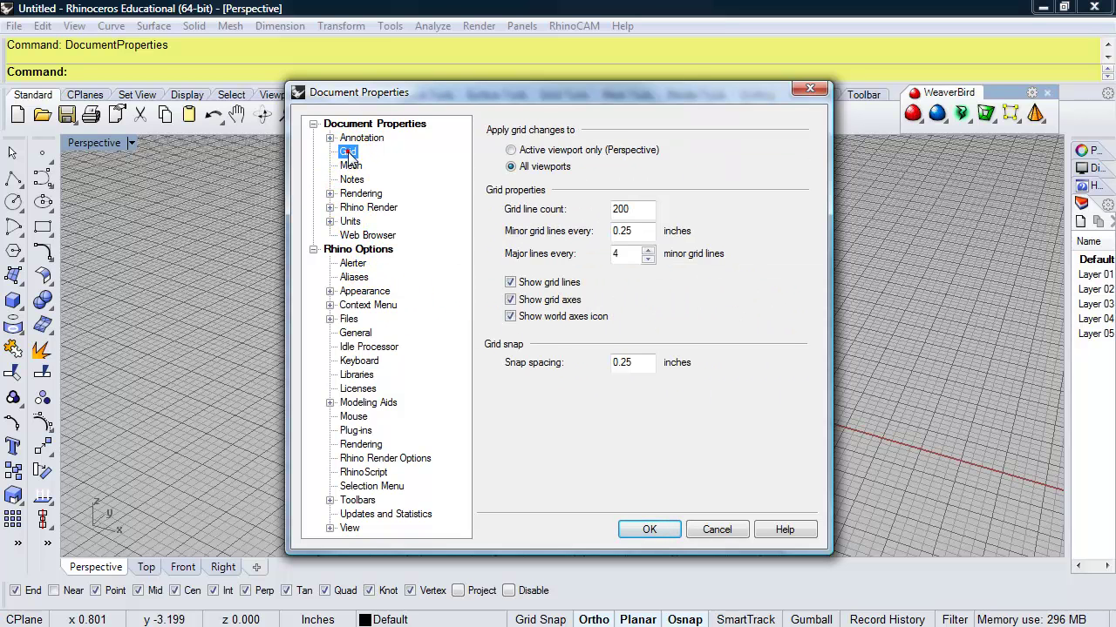
click(640, 209)
key(BackSpace)
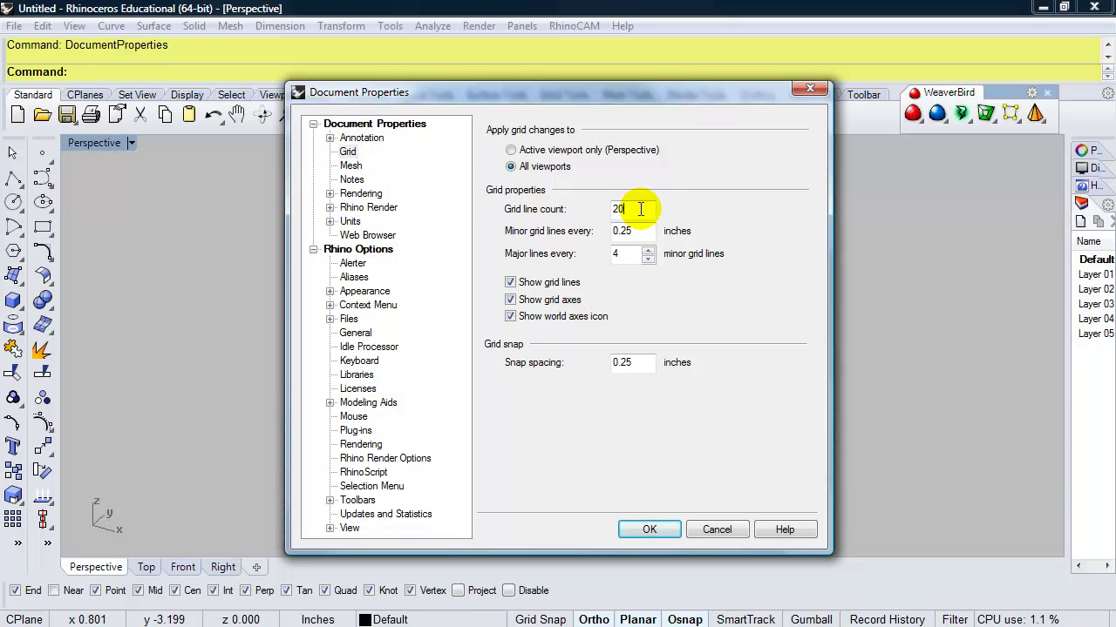
drag(631, 232, 602, 235)
text(1)
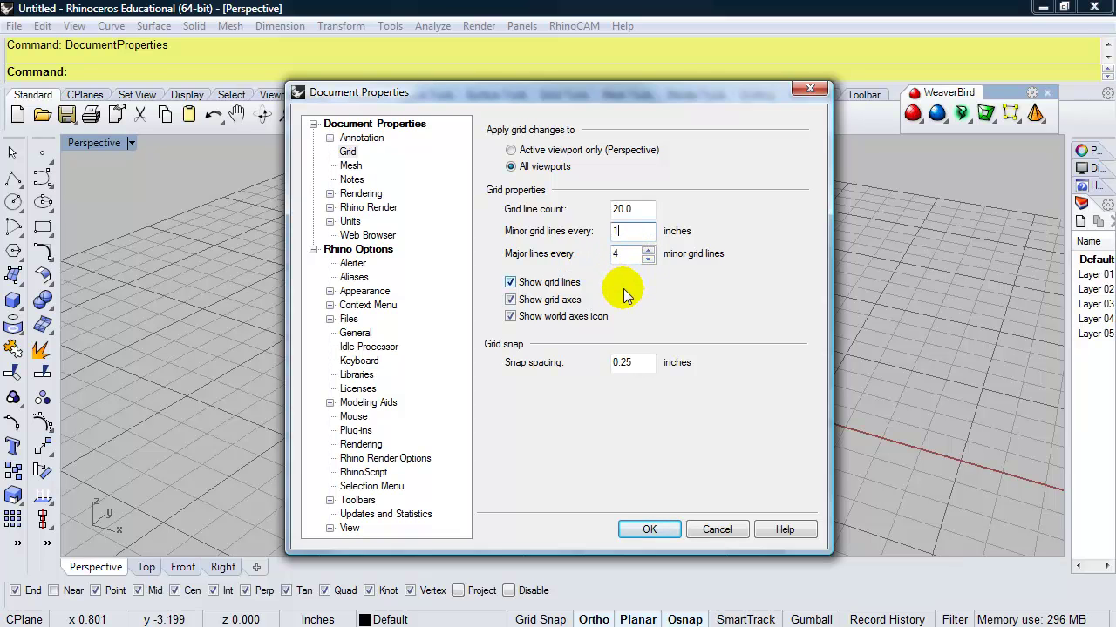
click(649, 529)
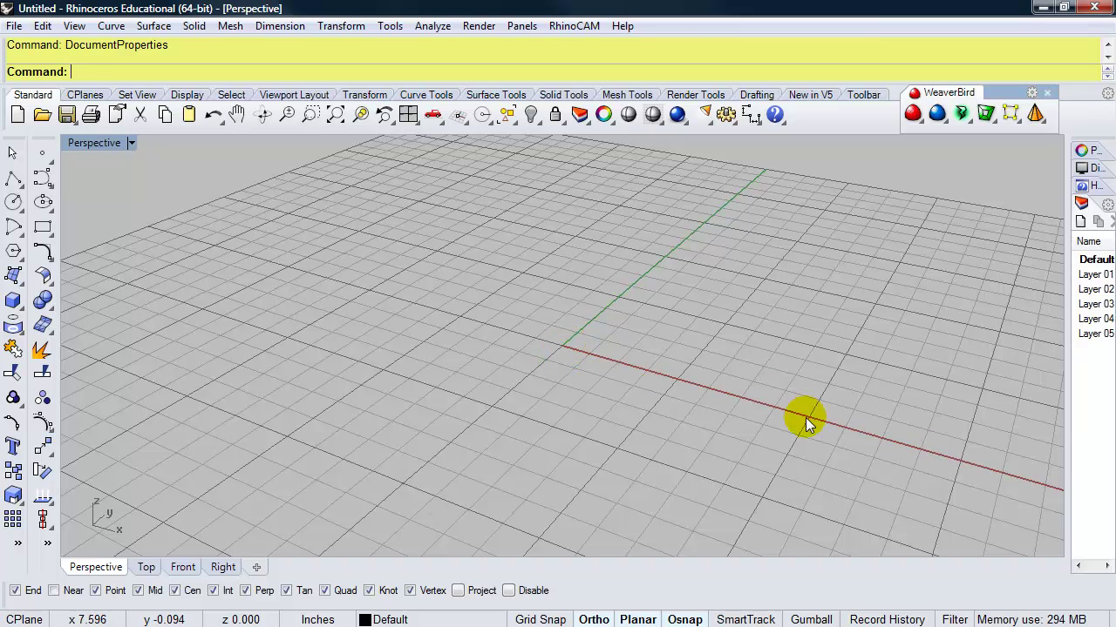
Paste the chair-leg part and its curves into the new document along the x-axis
right_drag(560, 415, 545, 461)
scroll(564, 474, up, 2)
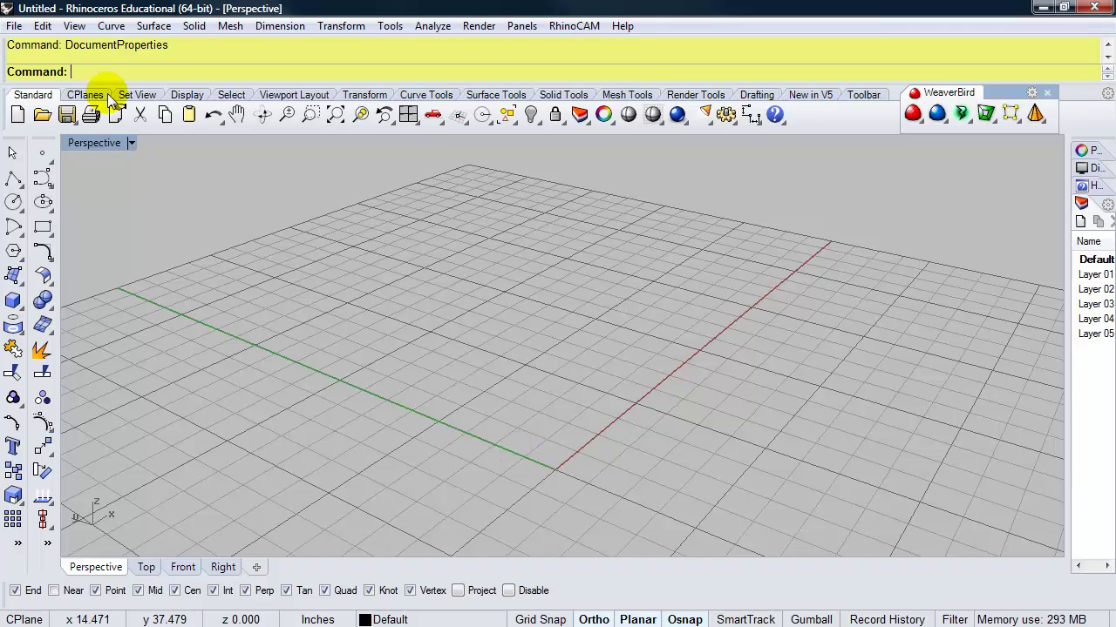
click(44, 29)
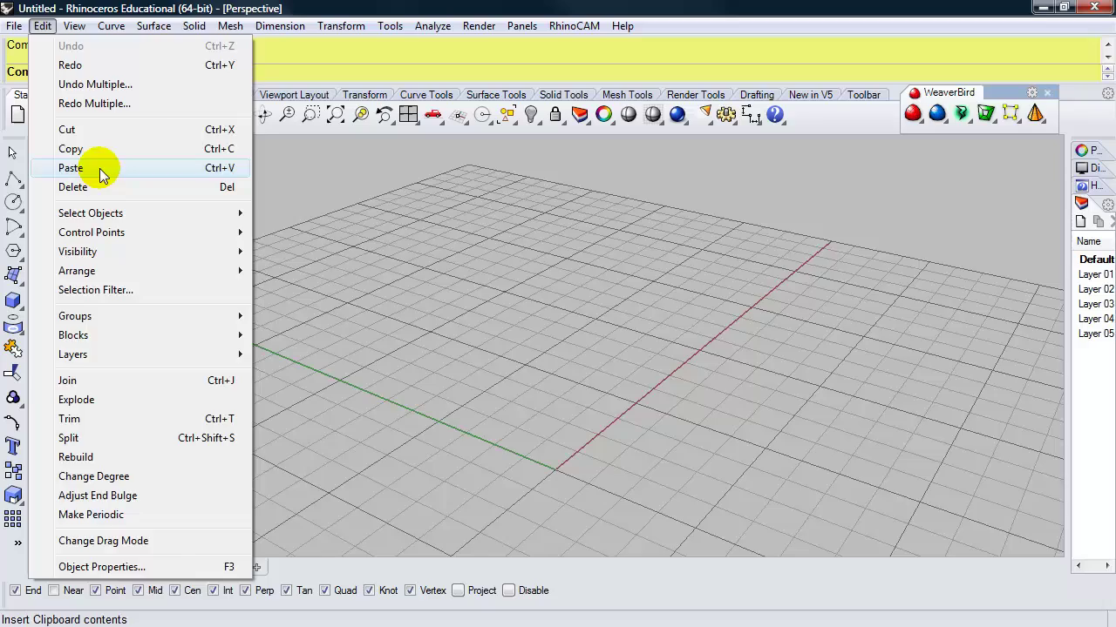
click(100, 168)
right_drag(581, 481, 530, 496)
click(636, 470)
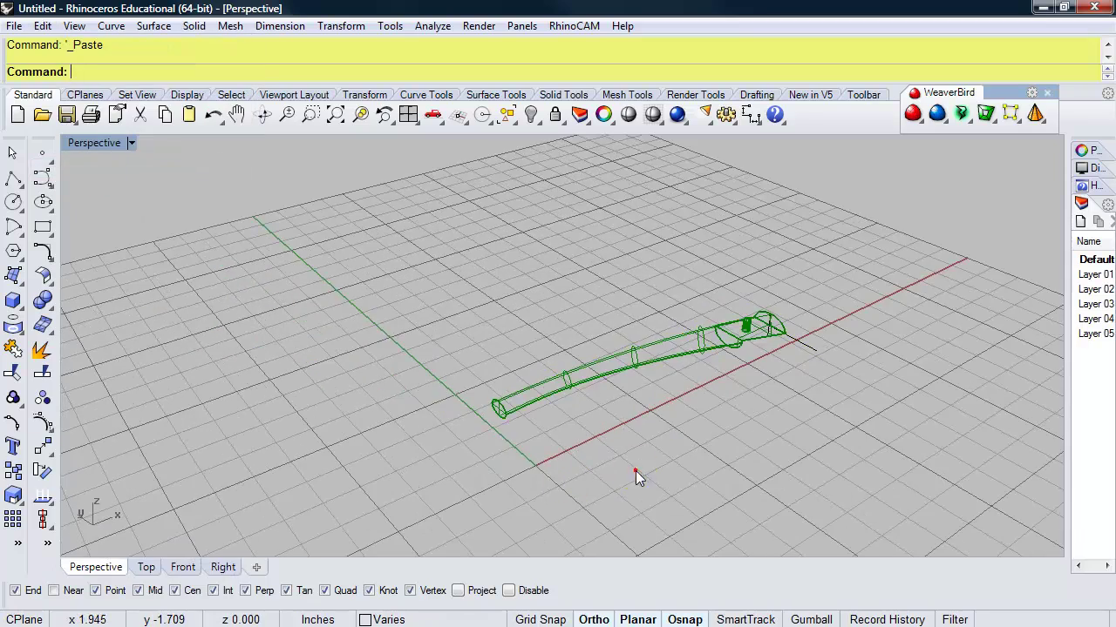
right_drag(636, 470, 450, 447)
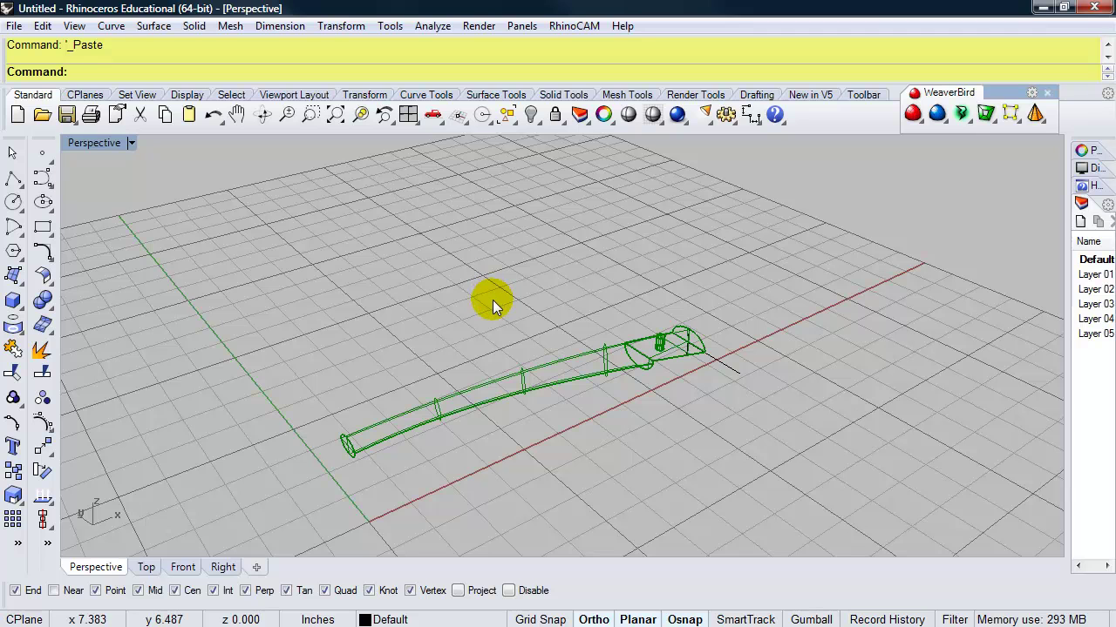
Draw a 12 by 6 rectangle with its first corner at the origin 0,0,0
text(Rect)
key(Return)
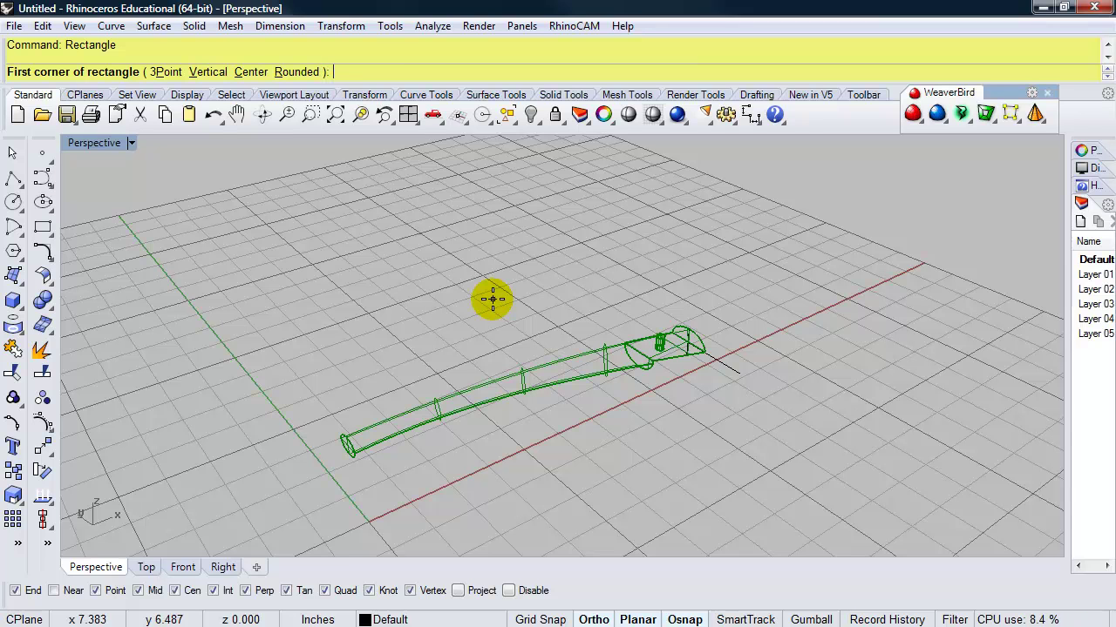
text(0,0,0)
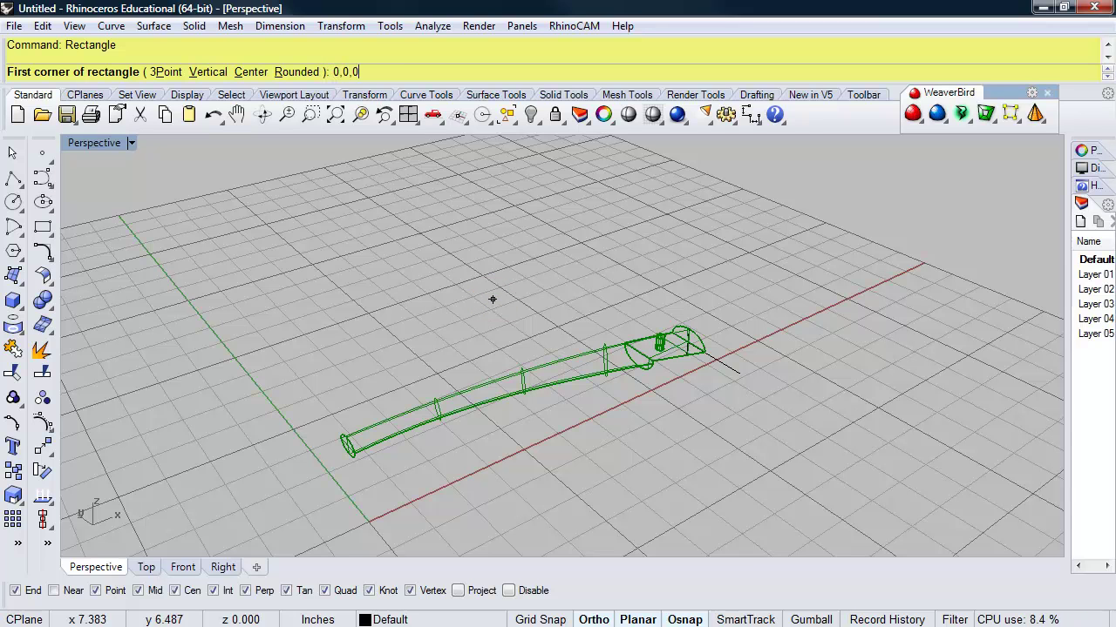
key(Return)
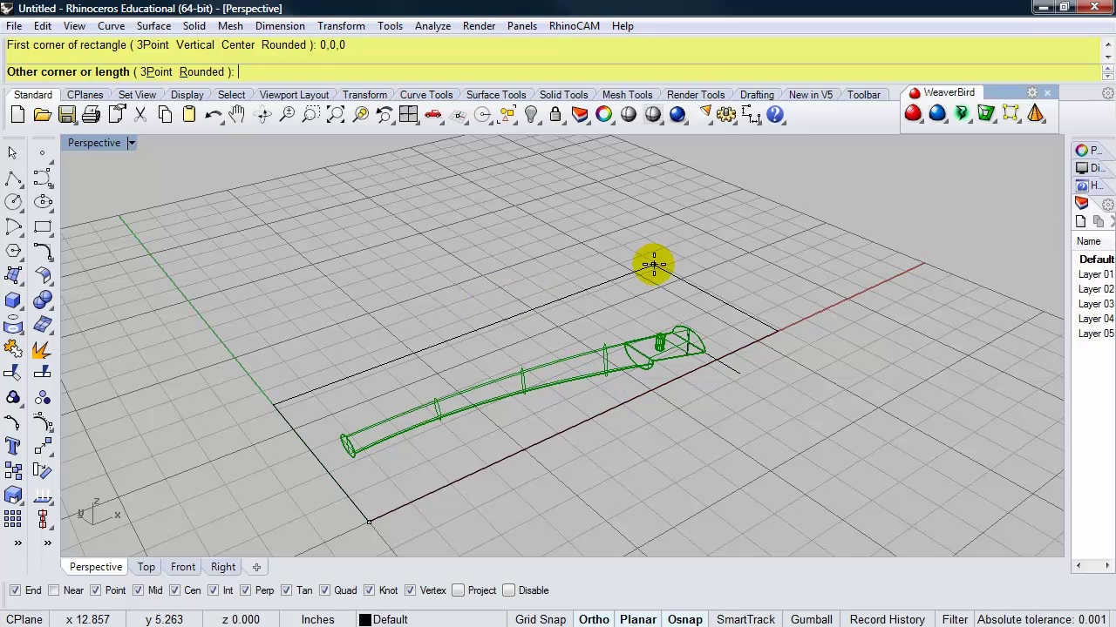
text(12)
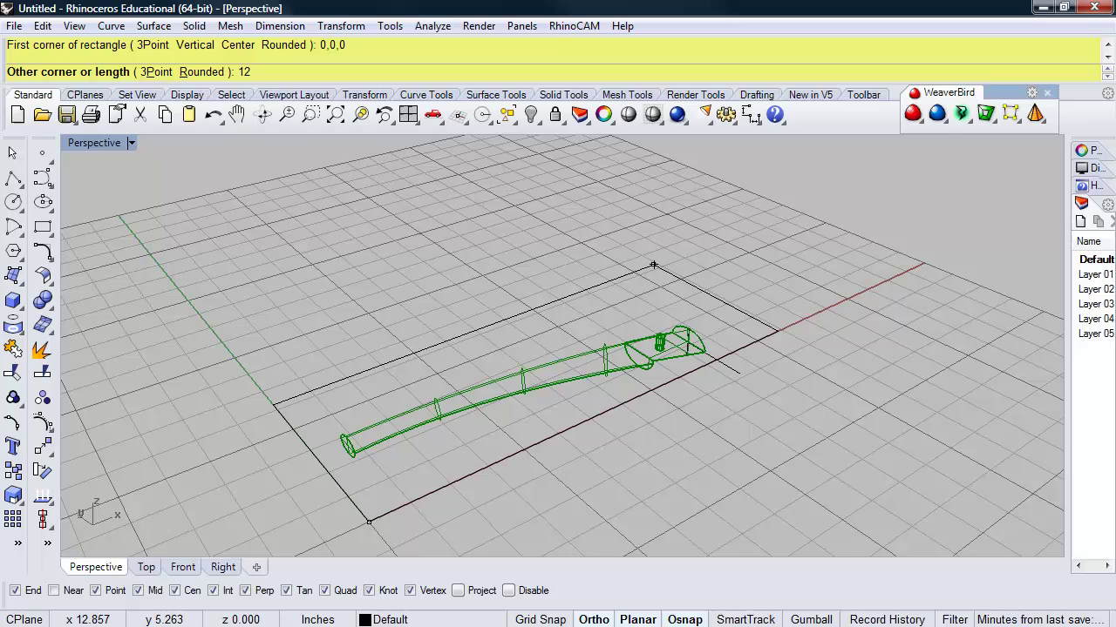
text(,6)
right_click(654, 265)
right_drag(607, 314, 509, 316)
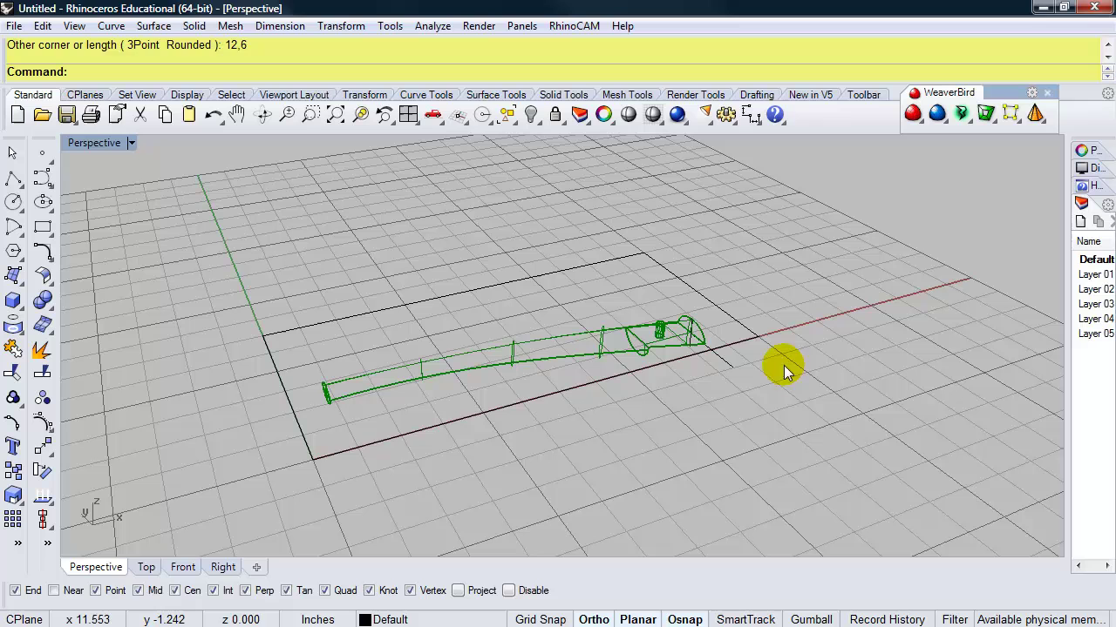
Copy the rectangle vertically to sit 1.5 inches below the original
click(738, 321)
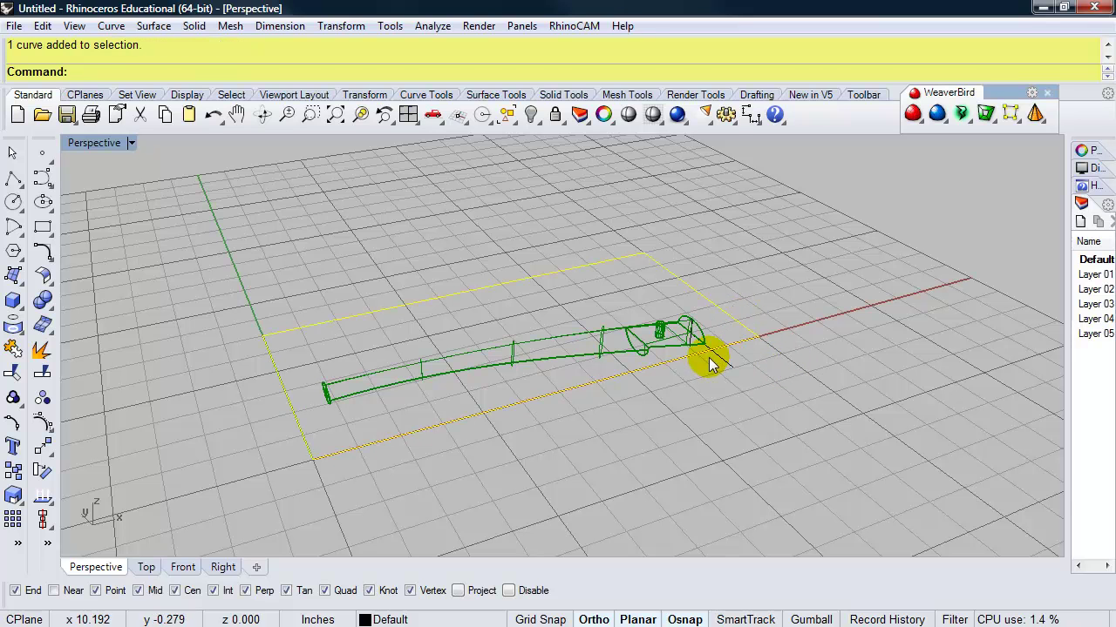
text(Copy)
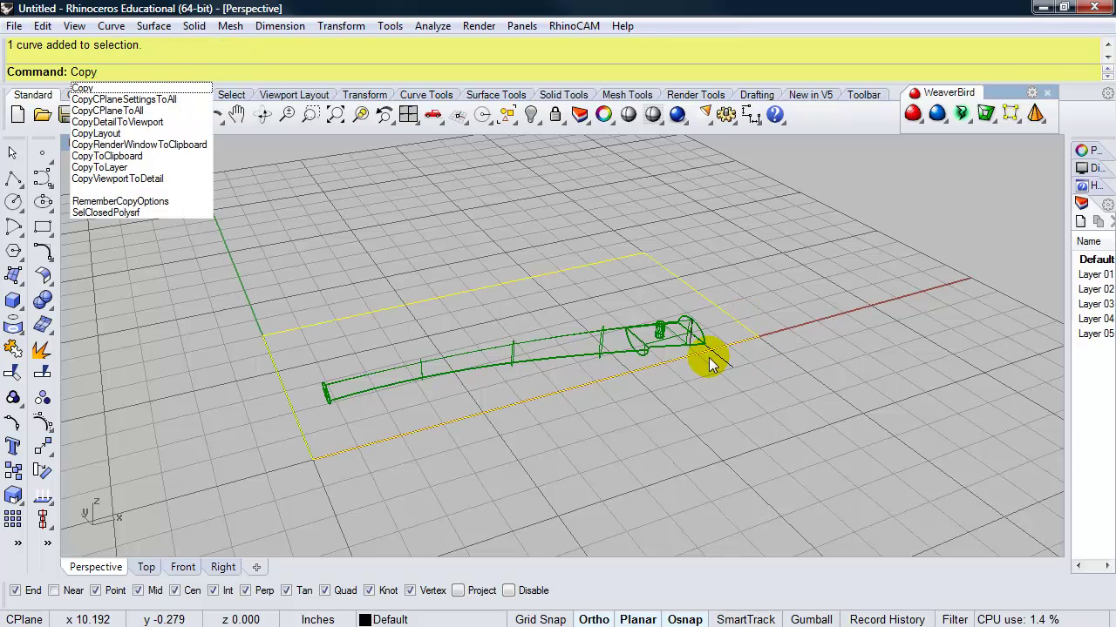
key(Return)
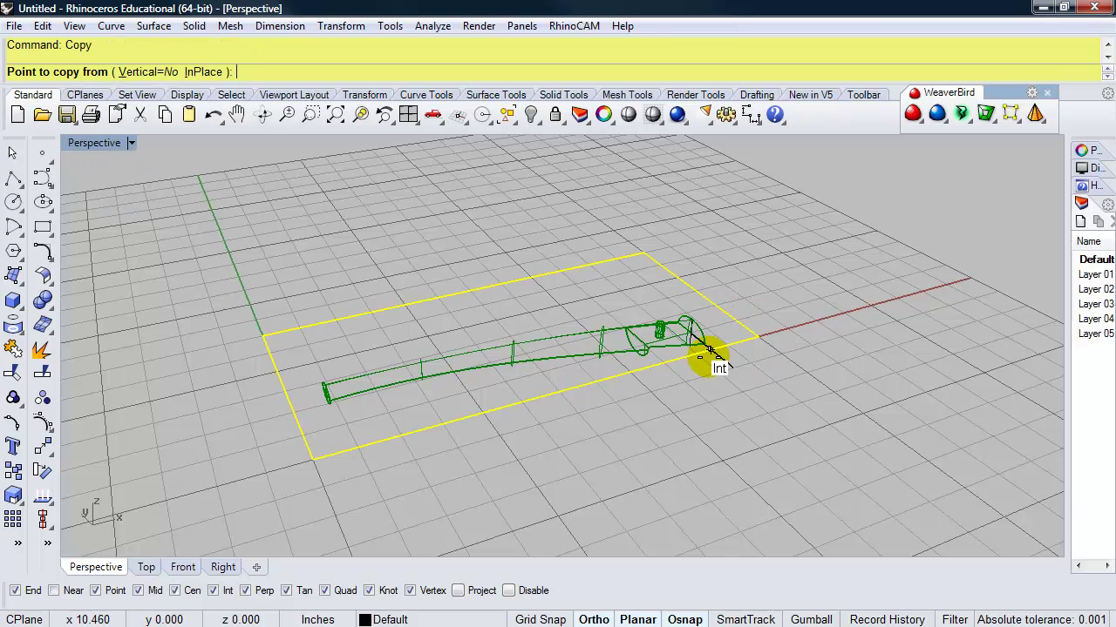
click(150, 75)
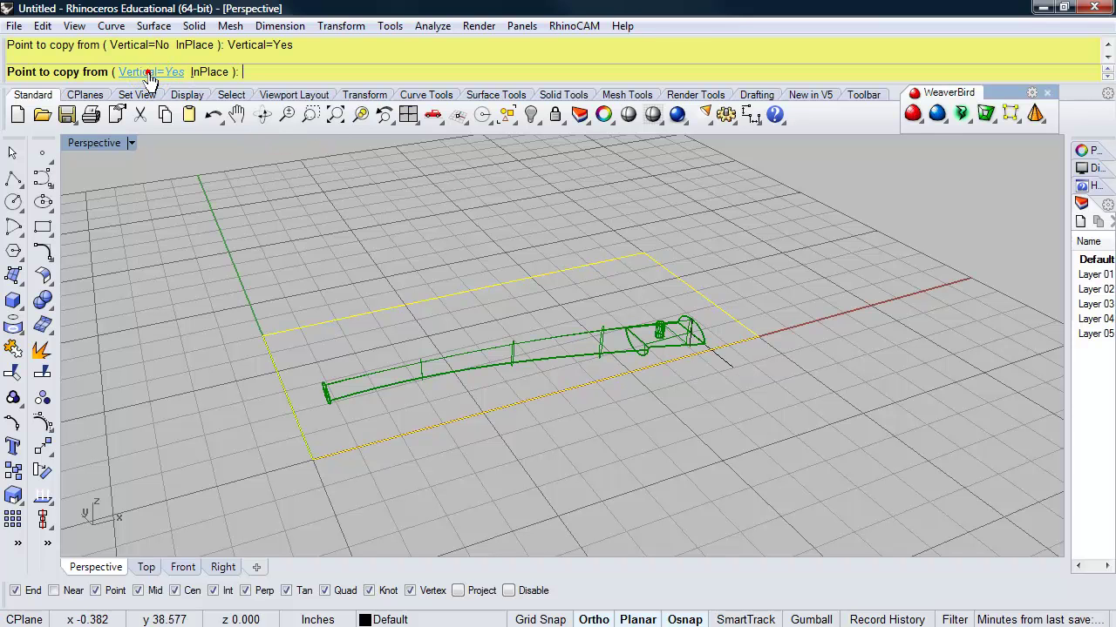
click(758, 337)
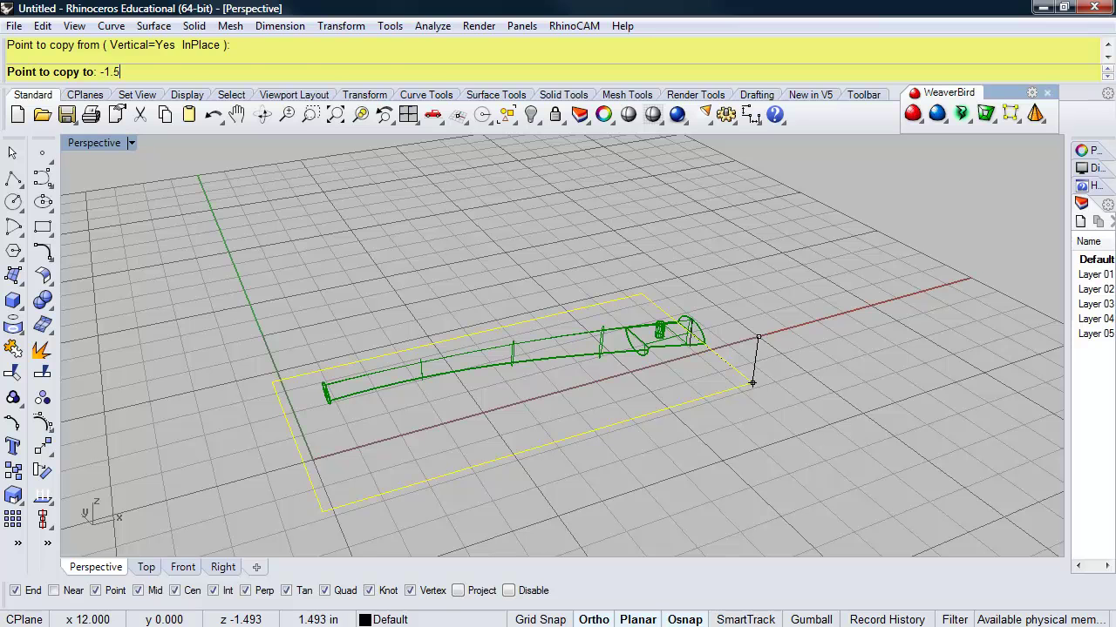
key(Return)
click(752, 382)
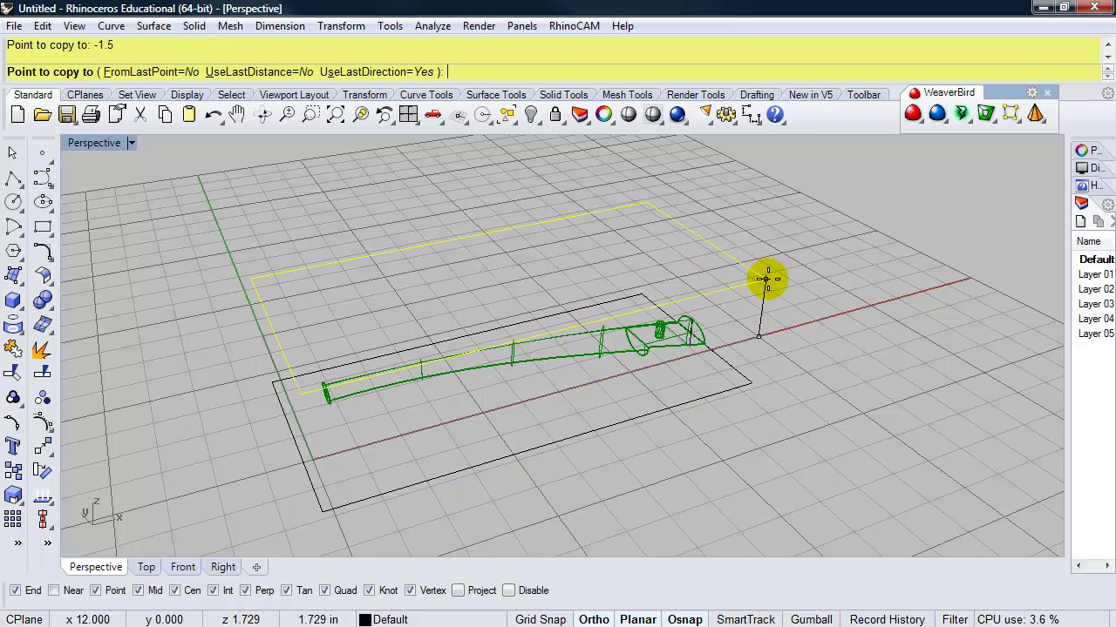
key(Return)
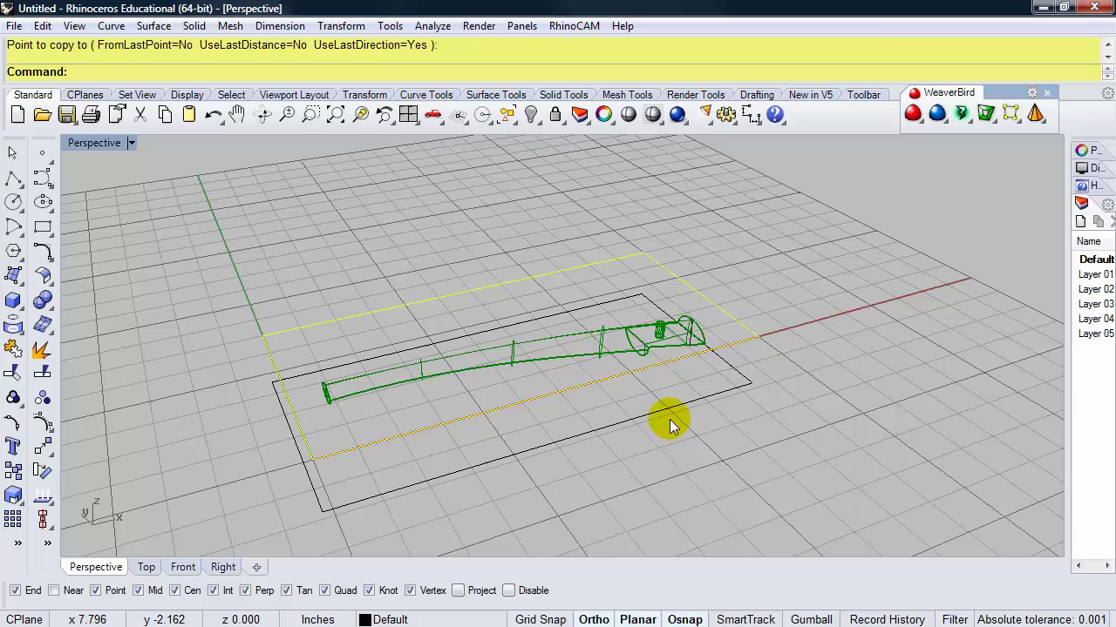
mouse_move(670, 419)
right_down()
mouse_move(685, 391)
mouse_move(697, 398)
right_up()
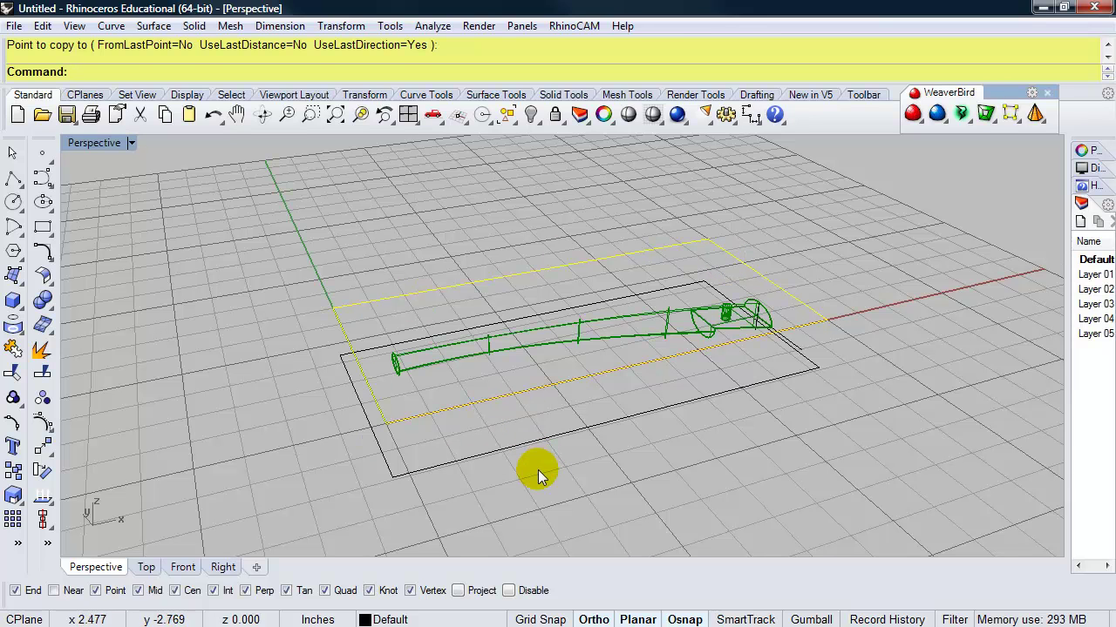
Open the RhinoCAM Machining Operations Browser
click(563, 29)
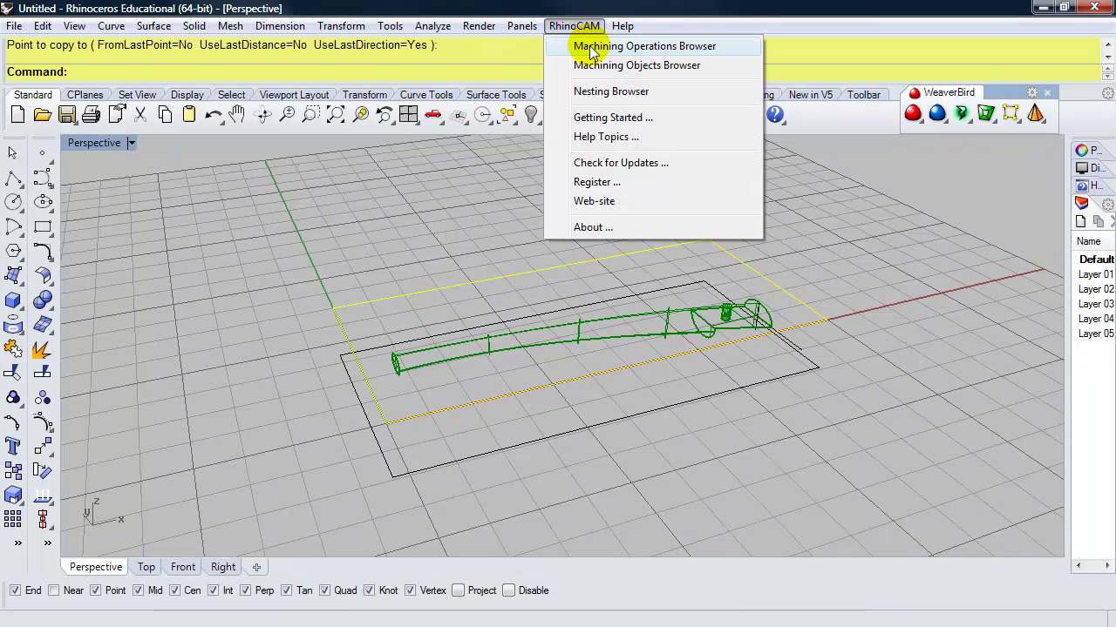
click(593, 49)
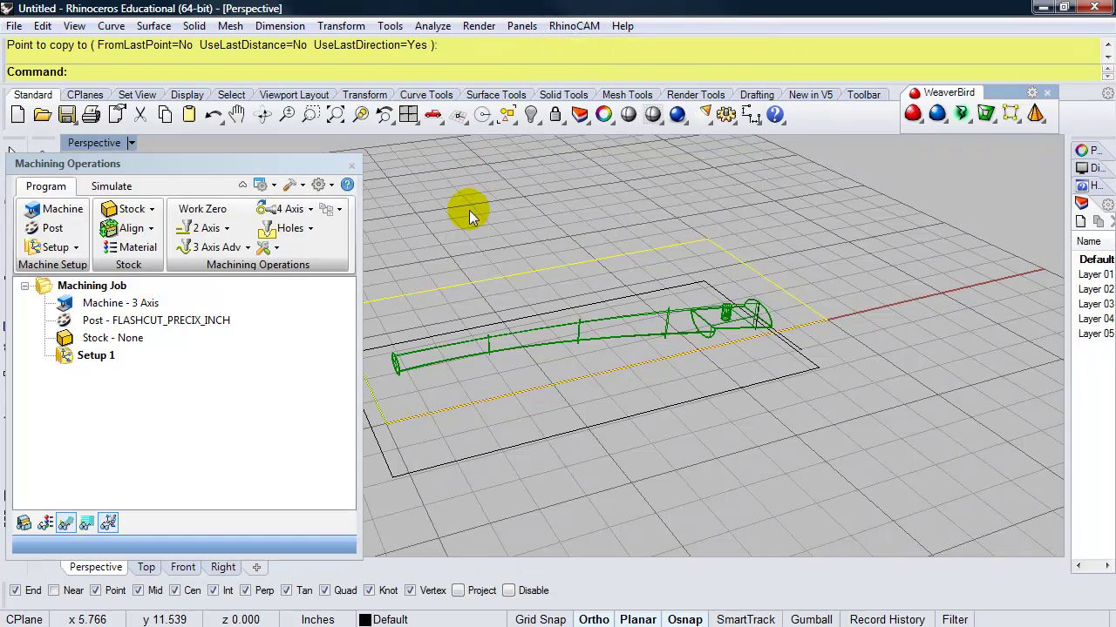
right_drag(471, 215, 575, 204)
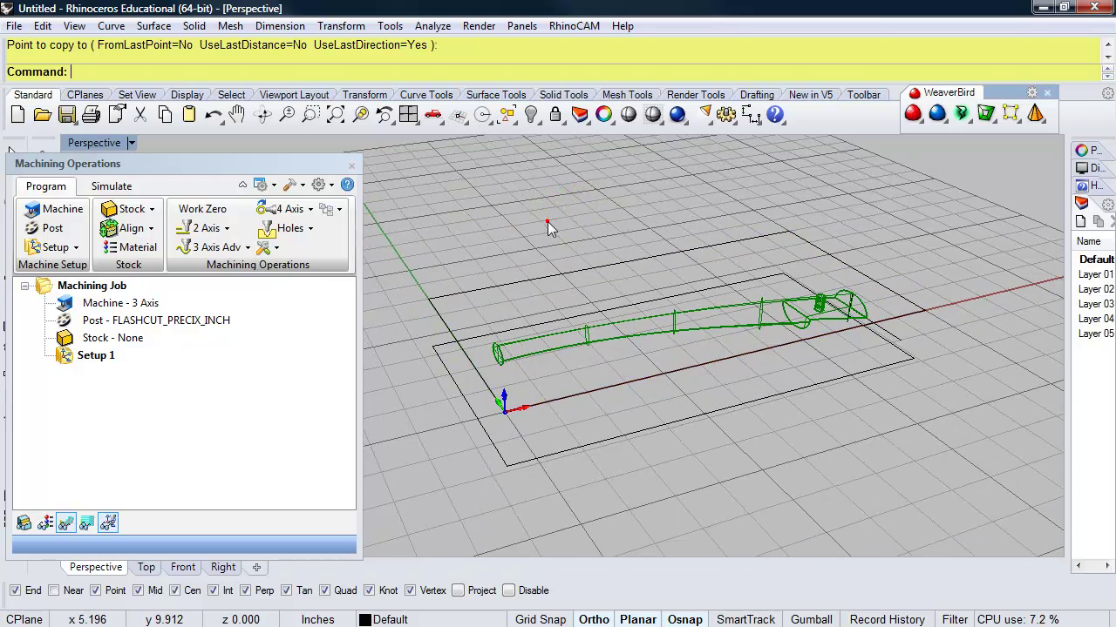
right_click(547, 223)
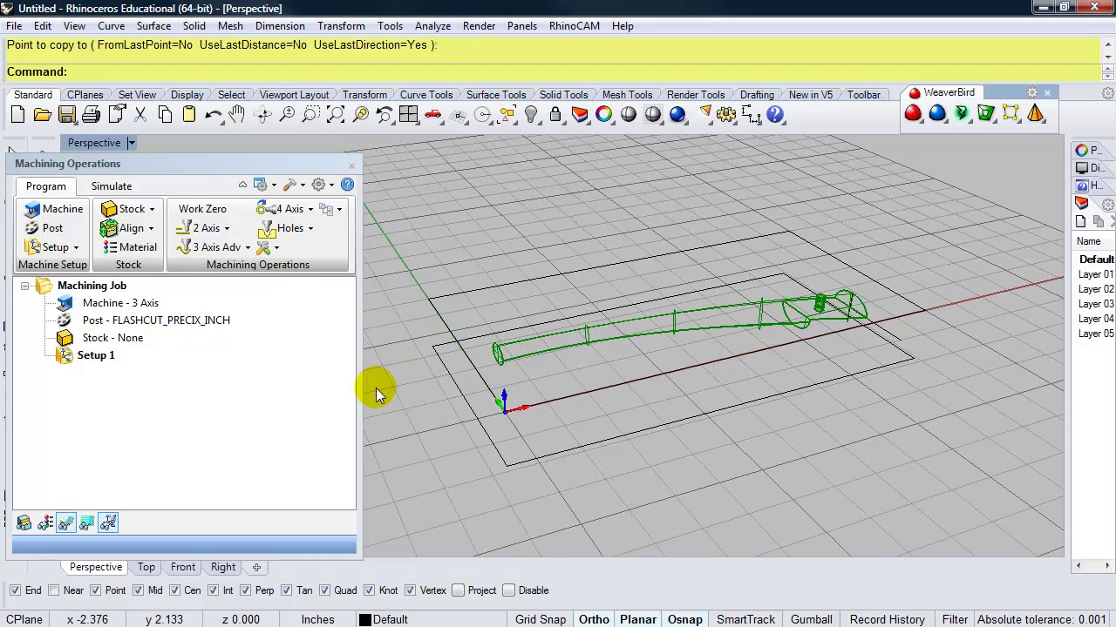
Define the box stock with corner 0, 0, -1.5, length 12, width 6, height 1.5
double_click(68, 338)
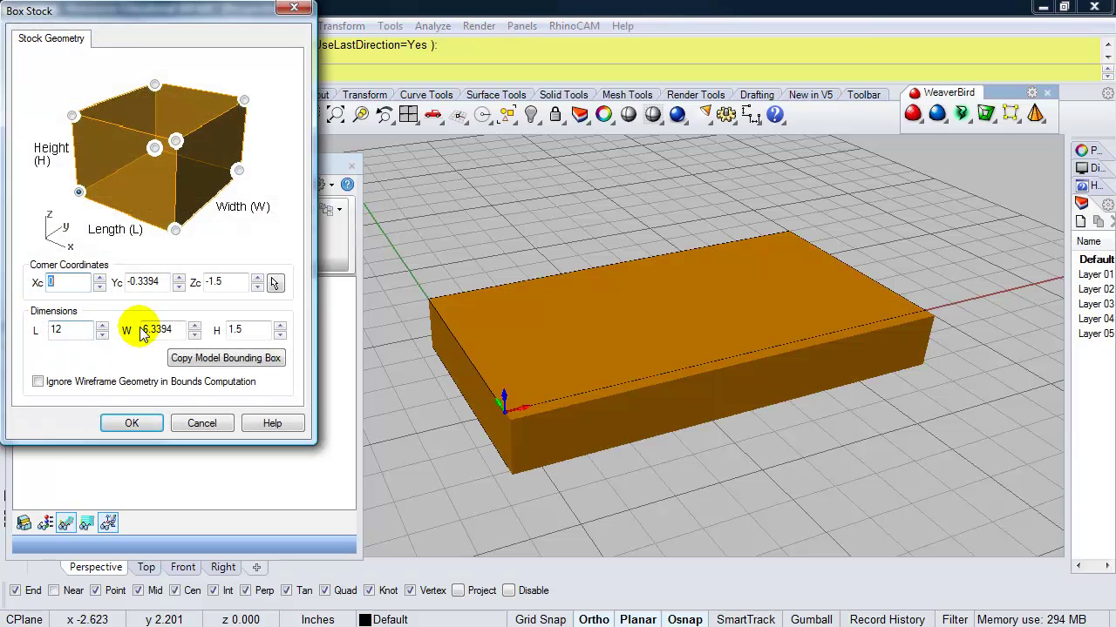
drag(173, 20, 219, 58)
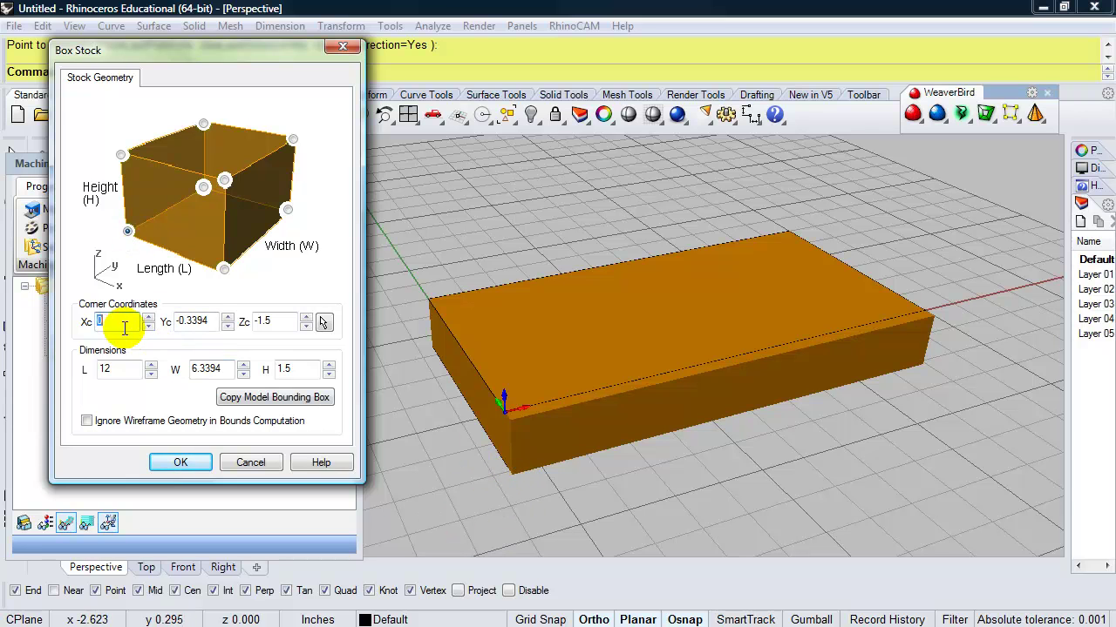
double_click(208, 320)
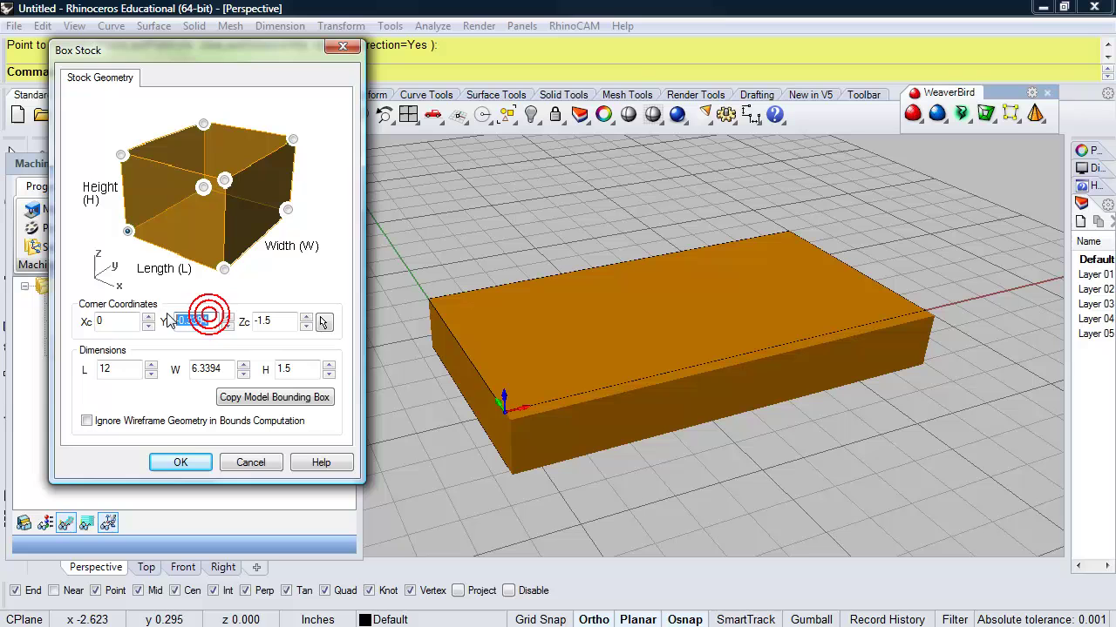
text(0)
double_click(265, 322)
text(-1.5)
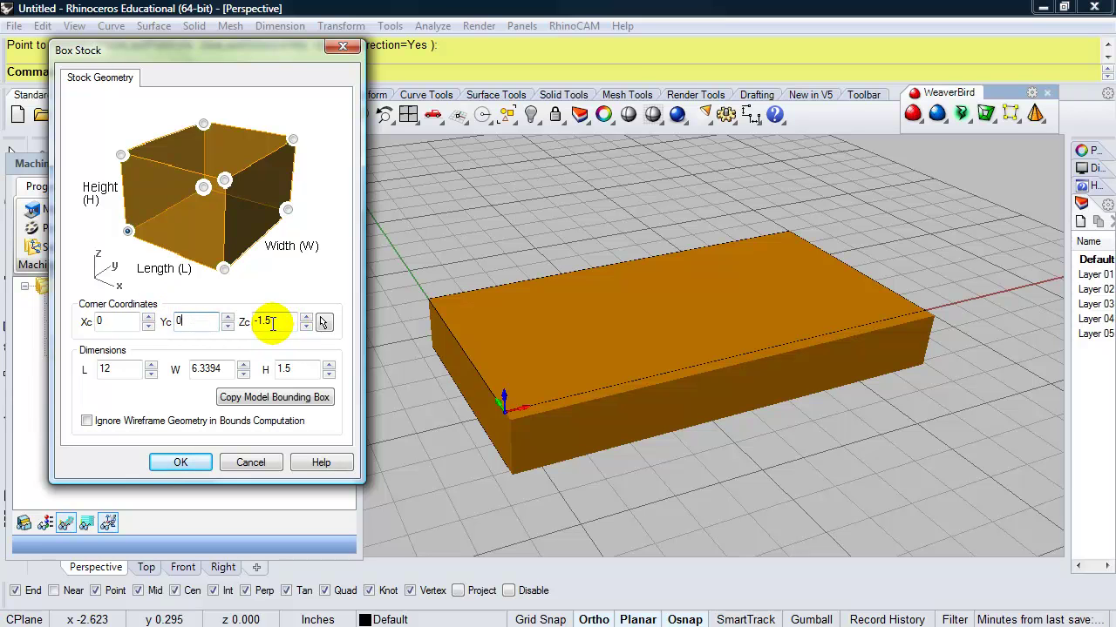
double_click(200, 368)
drag(199, 369, 175, 373)
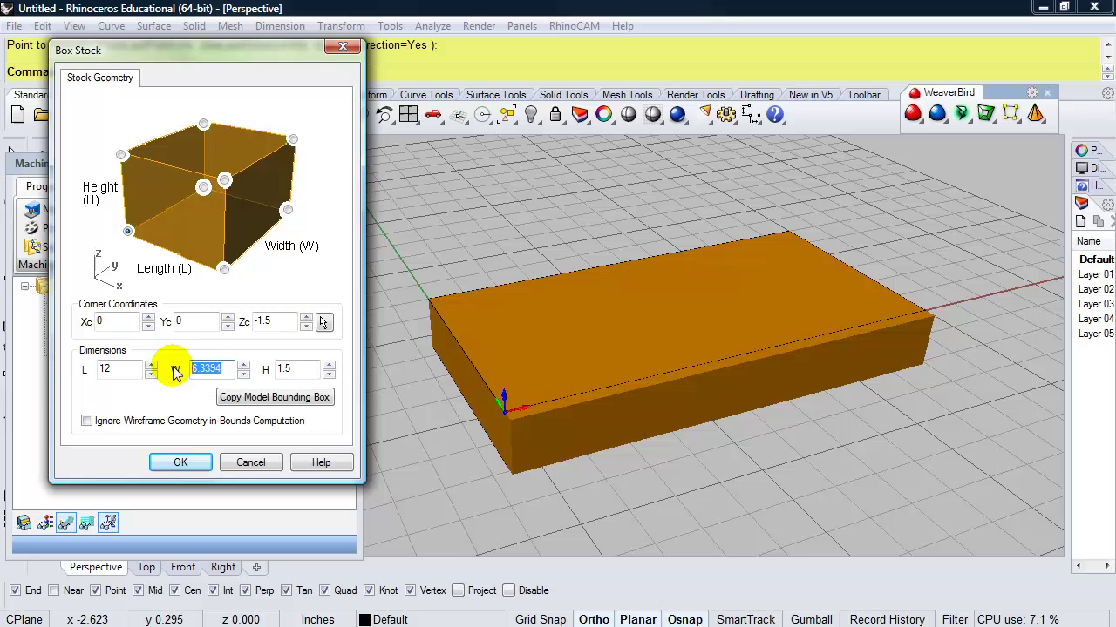
text(6)
click(197, 468)
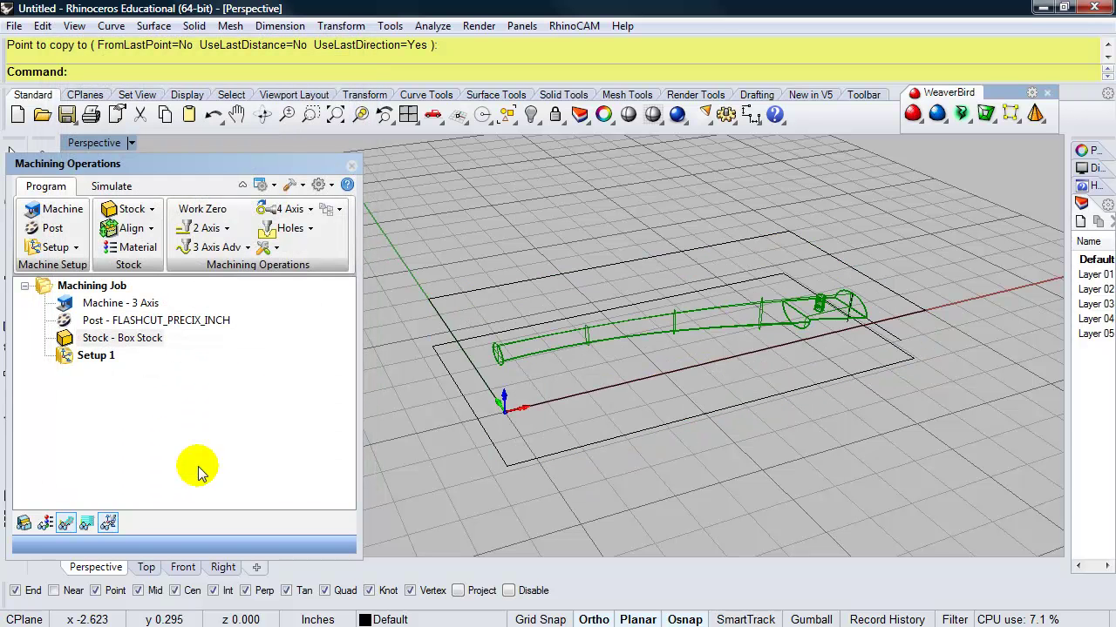
double_click(68, 341)
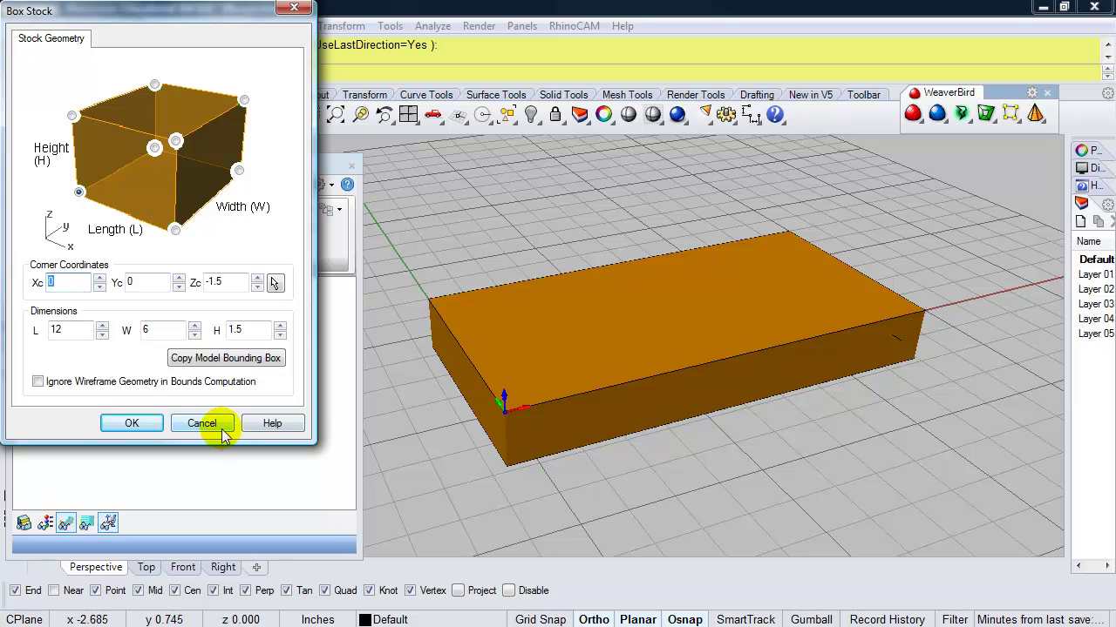
click(133, 423)
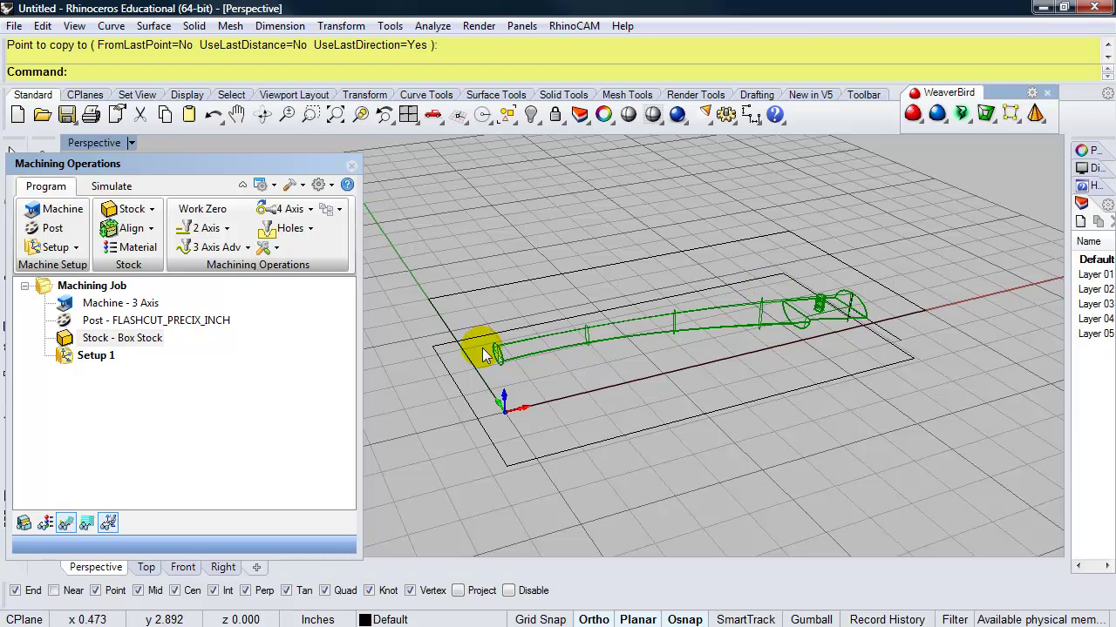
Toggle stock visibility until the orange stock box shows around the chair leg
click(24, 524)
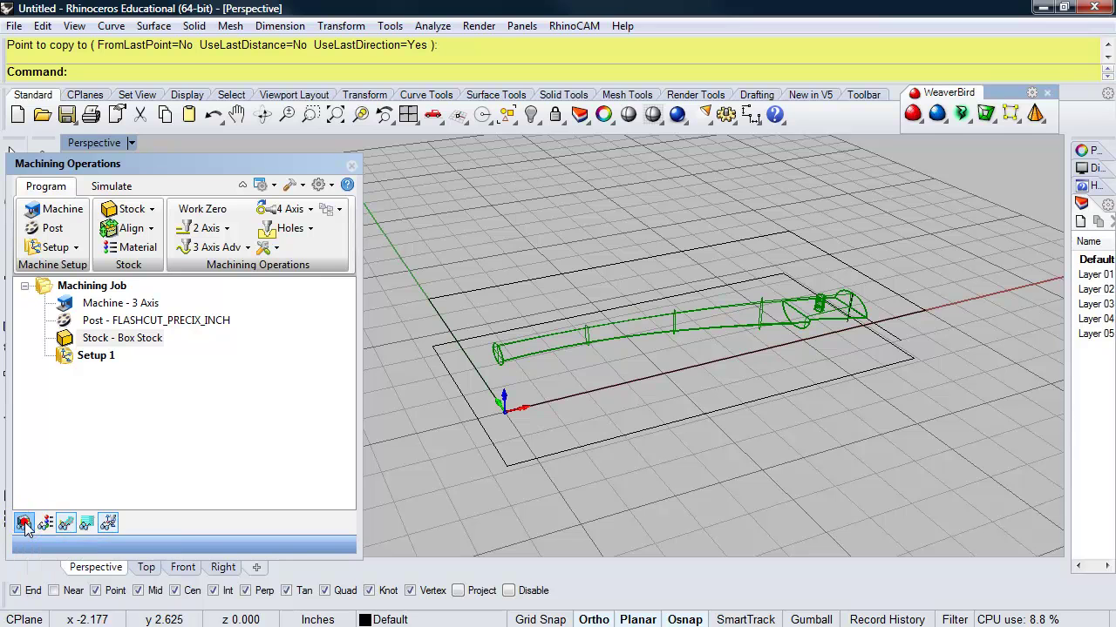
click(23, 523)
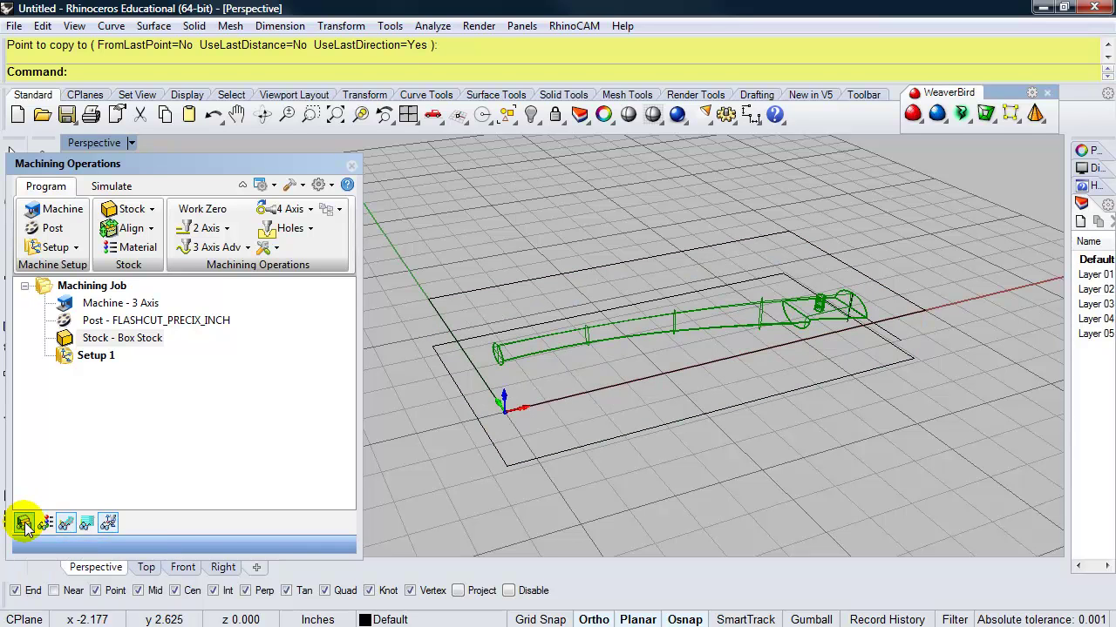
click(24, 523)
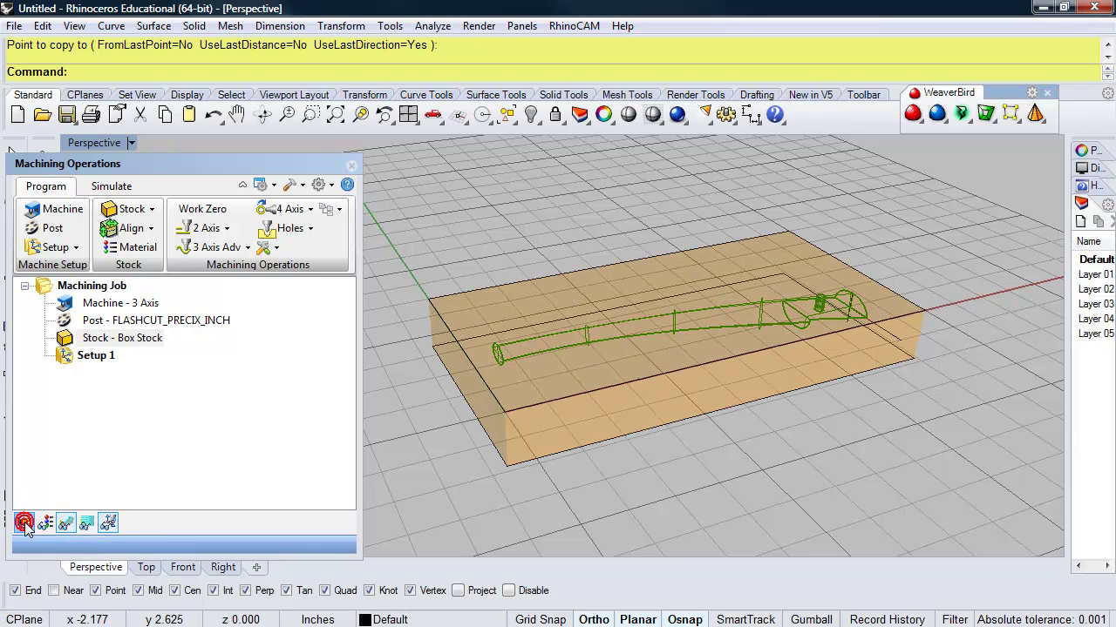
Rename Setup 1 to Setup Top and generate a Work Zero at 0, 0, 0
right_click(112, 353)
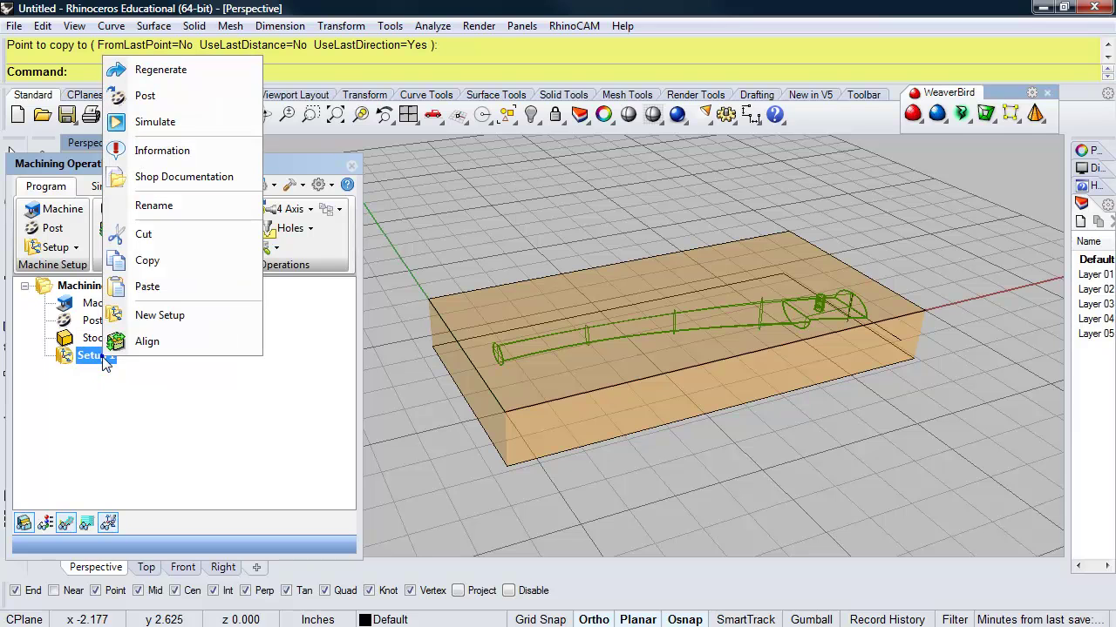
click(144, 206)
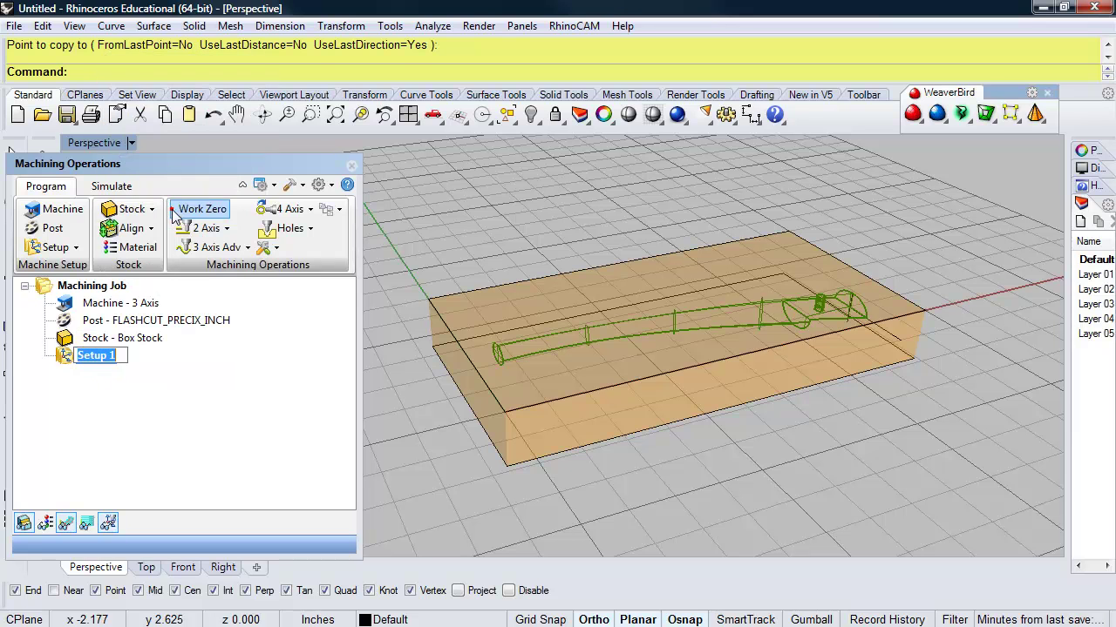
click(115, 364)
key(BackSpace)
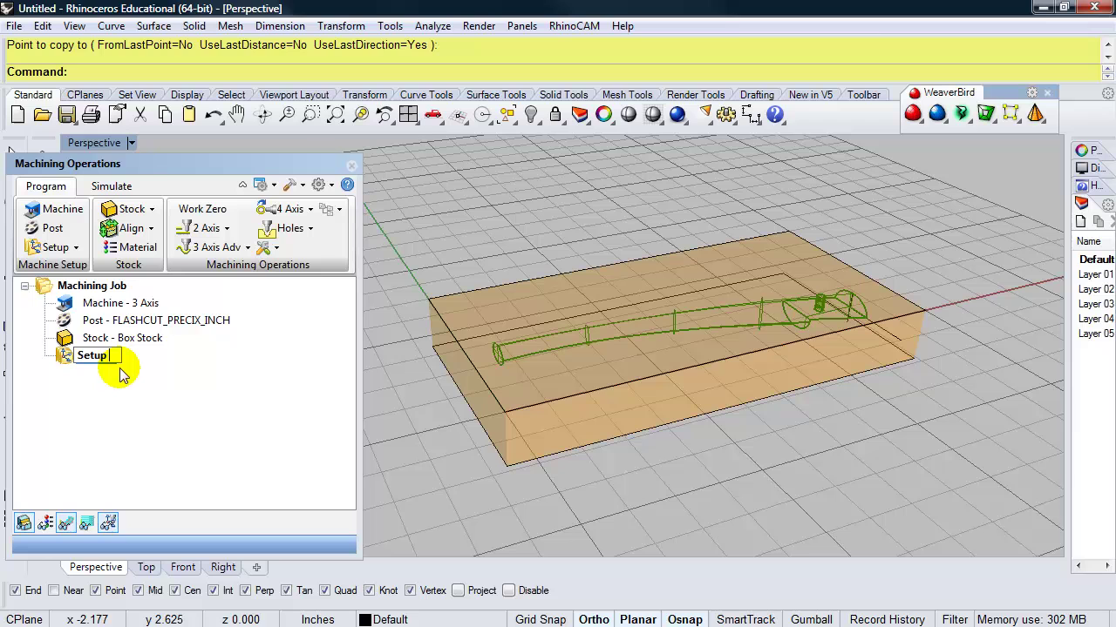
text(Top)
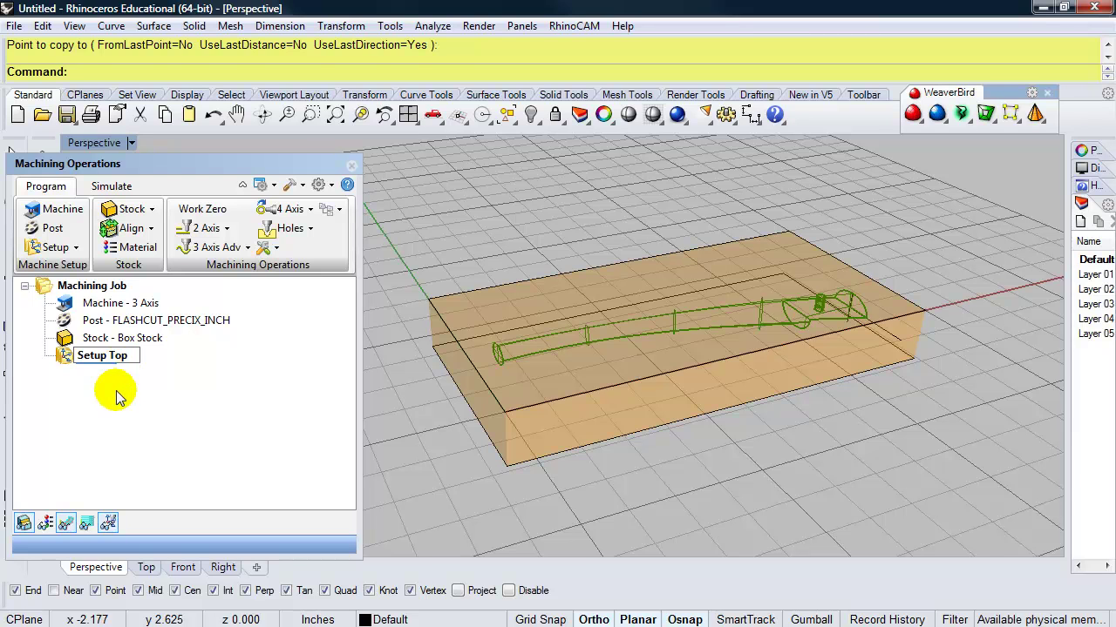
click(116, 392)
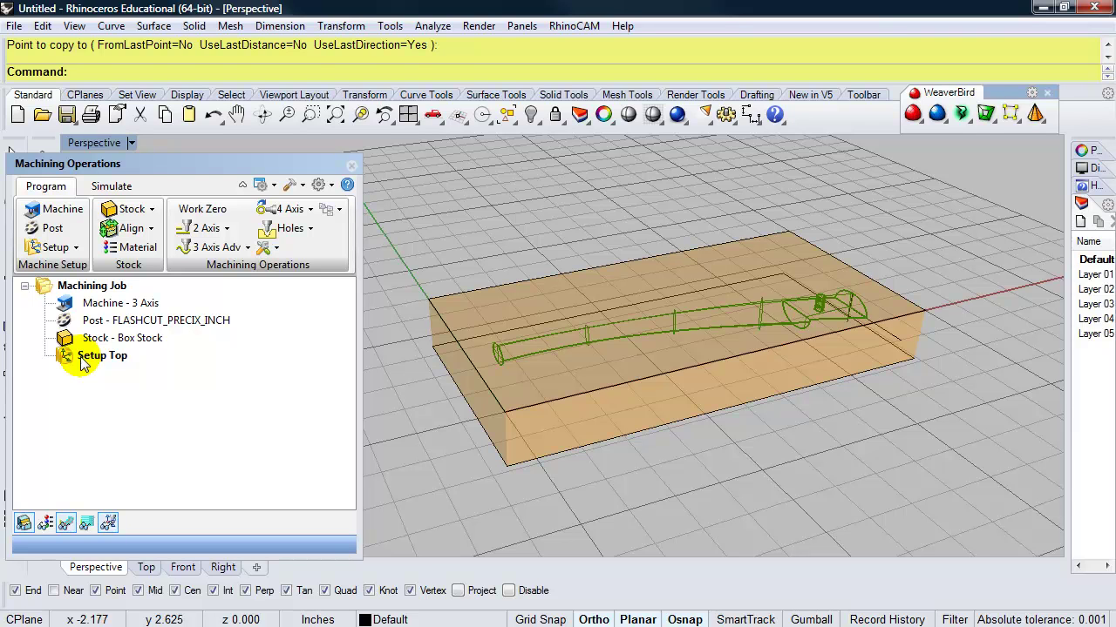
click(202, 212)
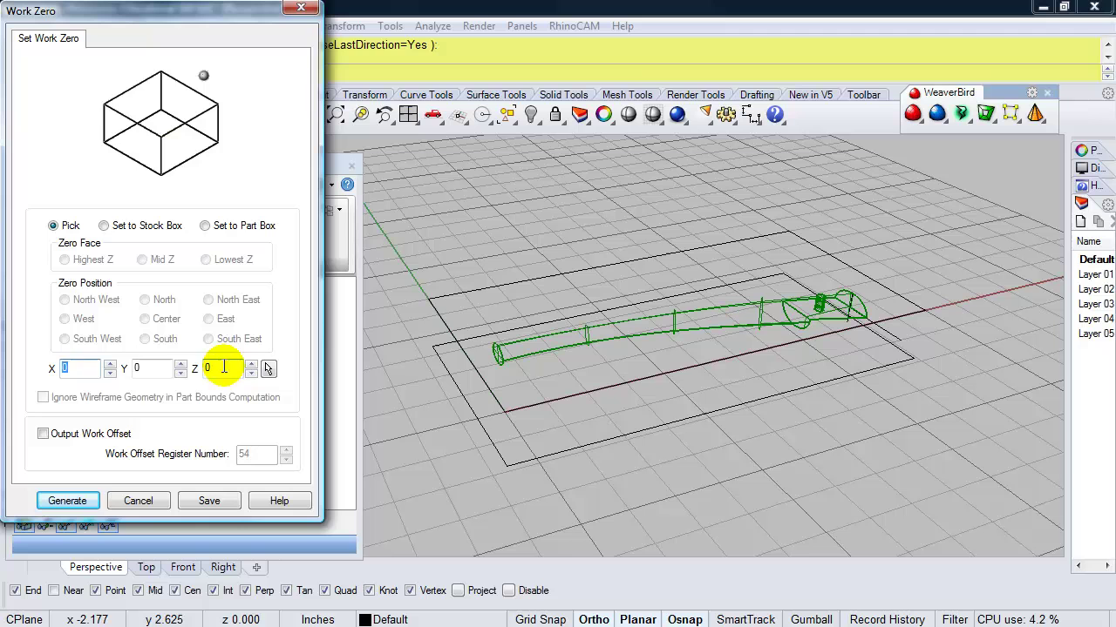
click(88, 502)
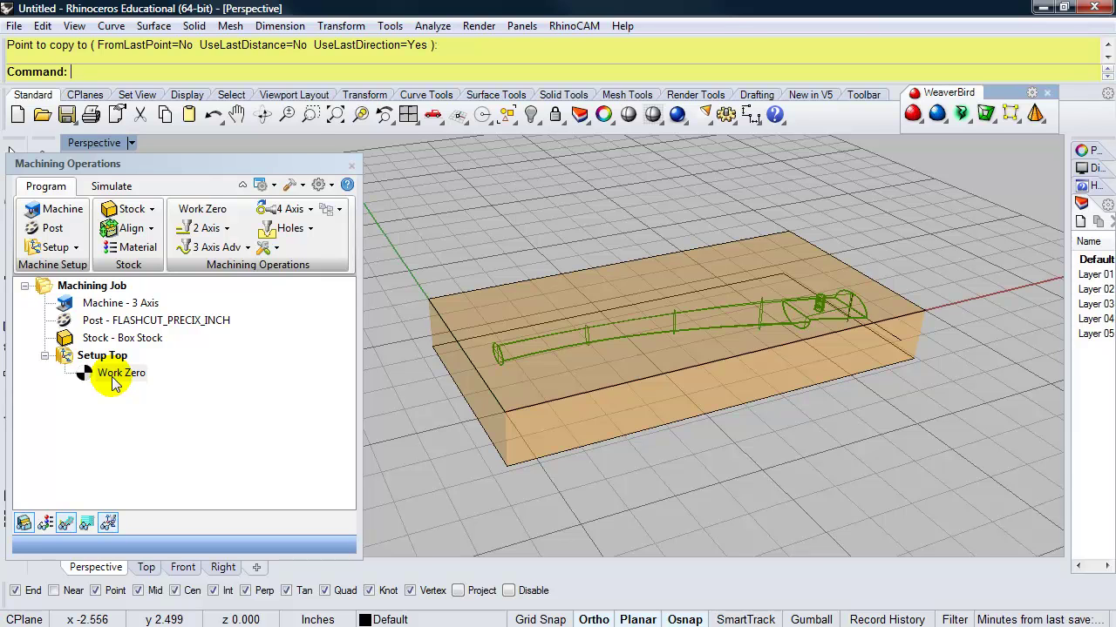
Start a Parallel Finishing operation from the 3 Axis Advanced operations
click(248, 249)
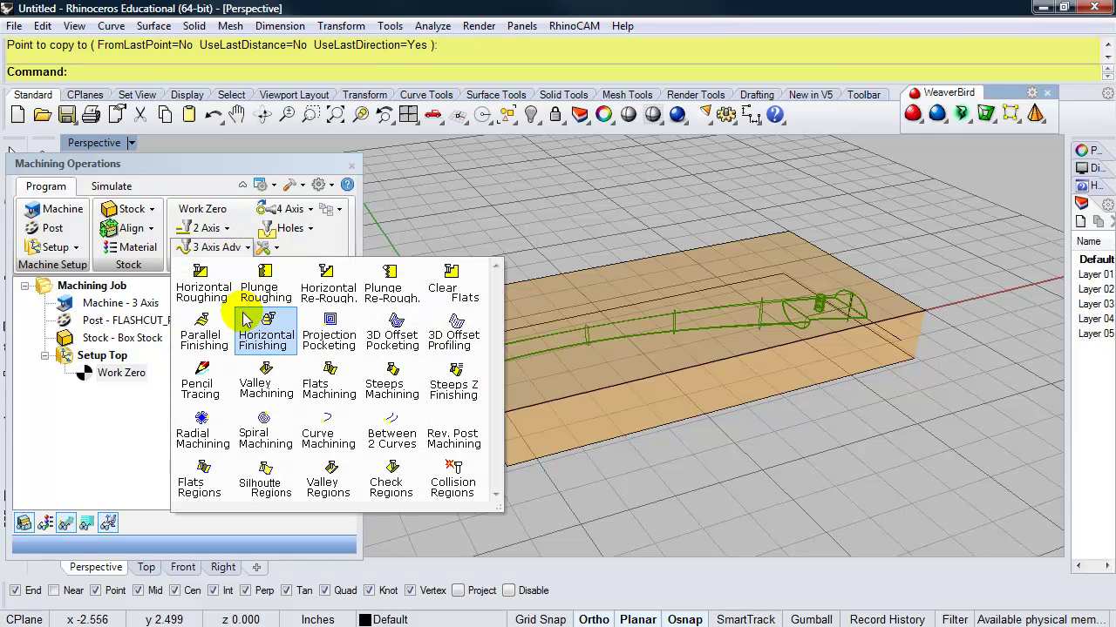
click(205, 338)
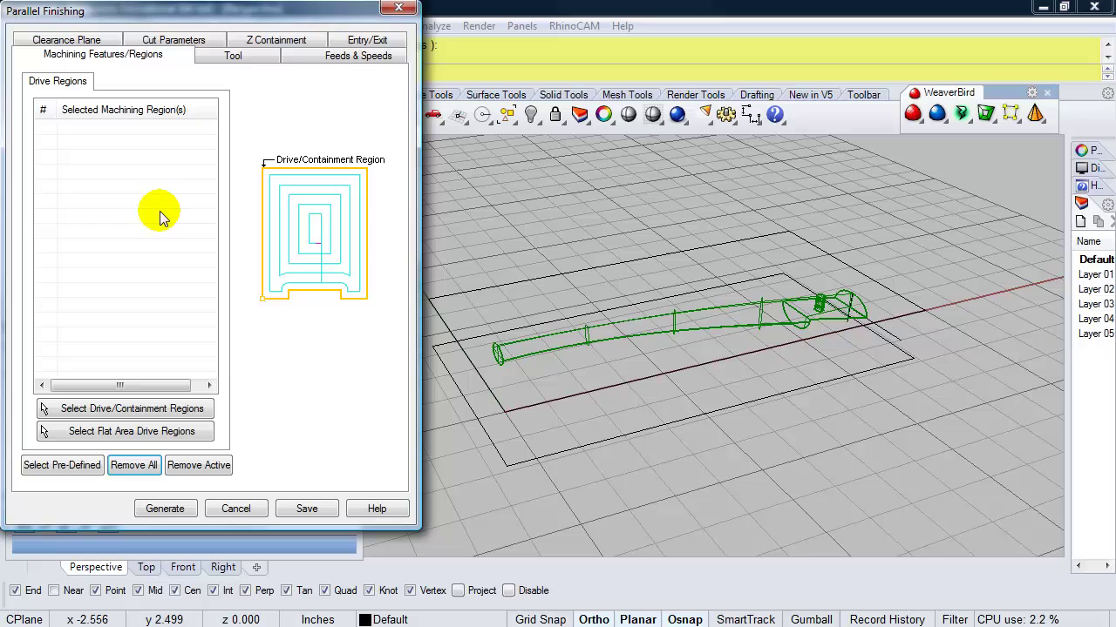
Create ball mill BallMill1: diameter 0.375, length 4, shoulder length 3.5, flute length 3
click(234, 55)
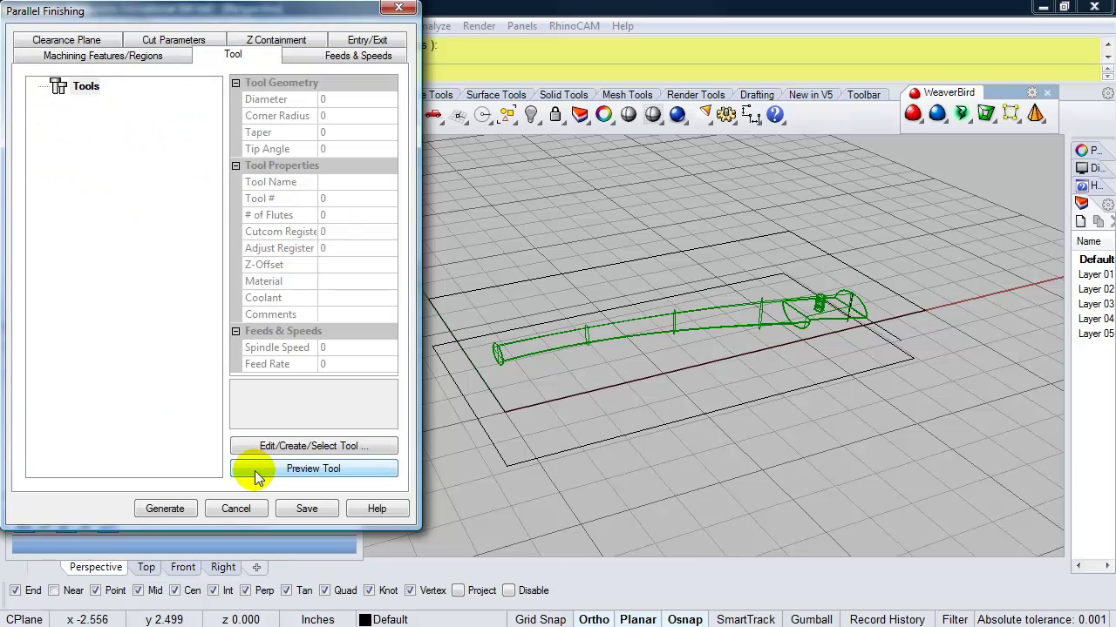
click(296, 446)
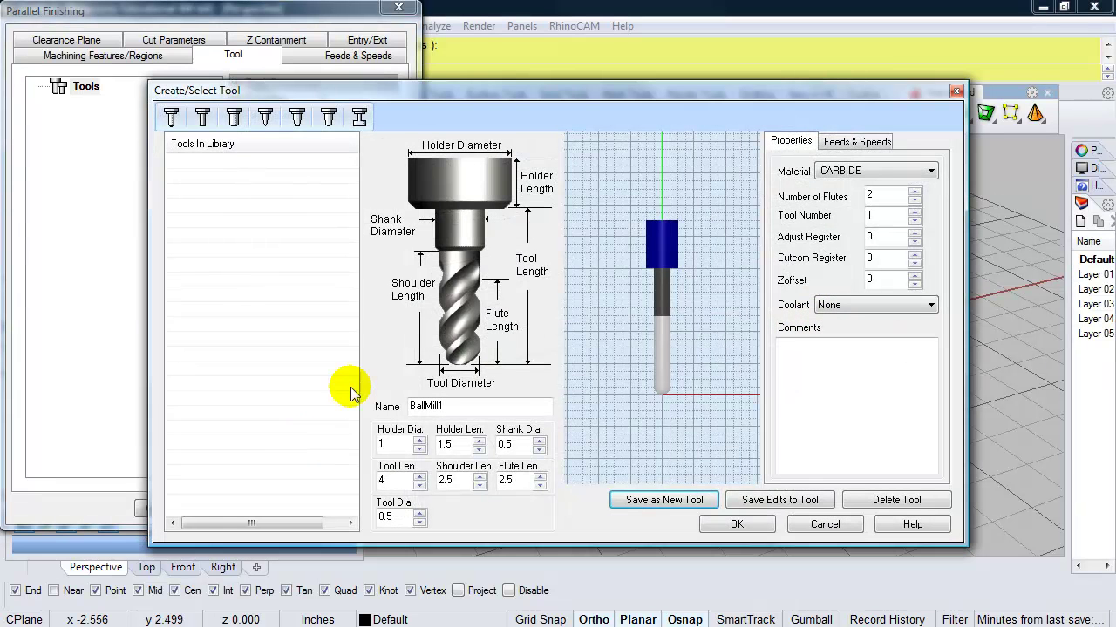
click(455, 406)
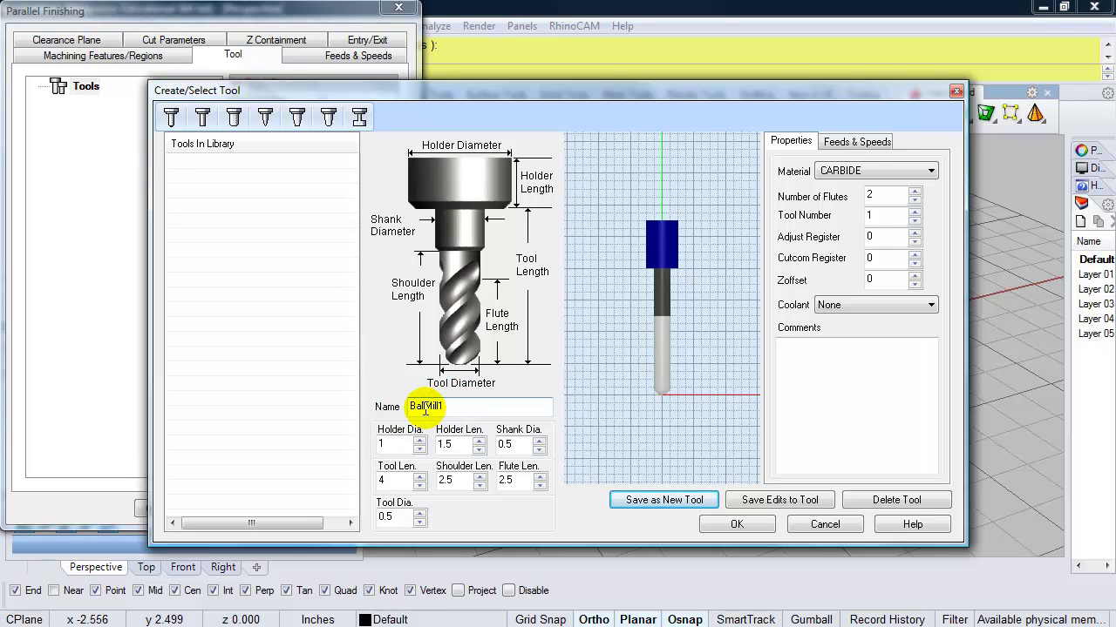
double_click(402, 517)
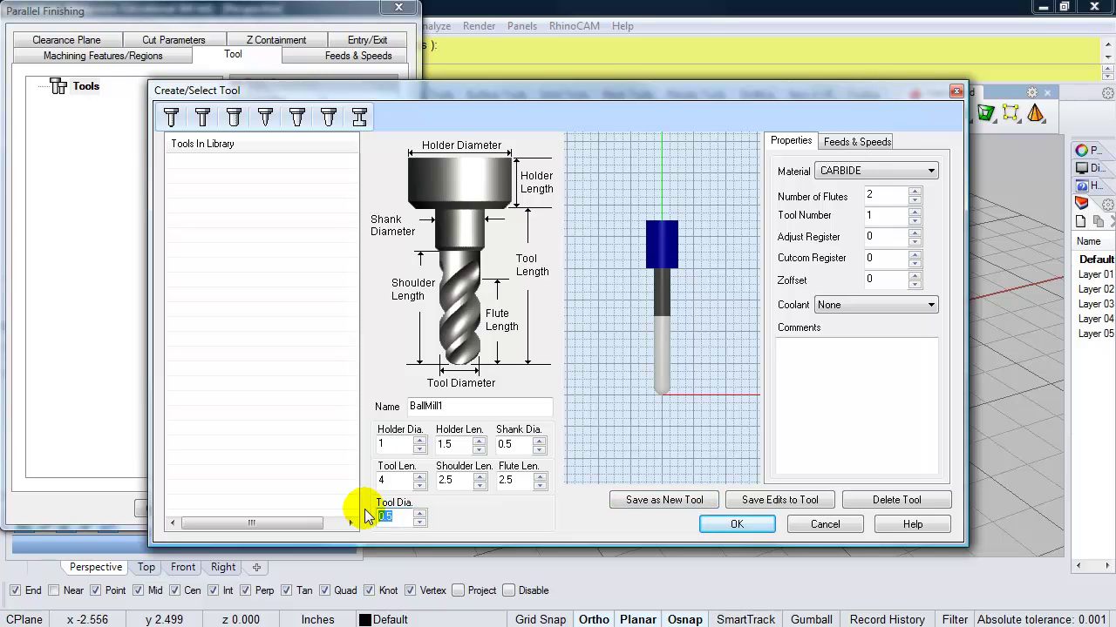
key(BackSpace)
text(.)
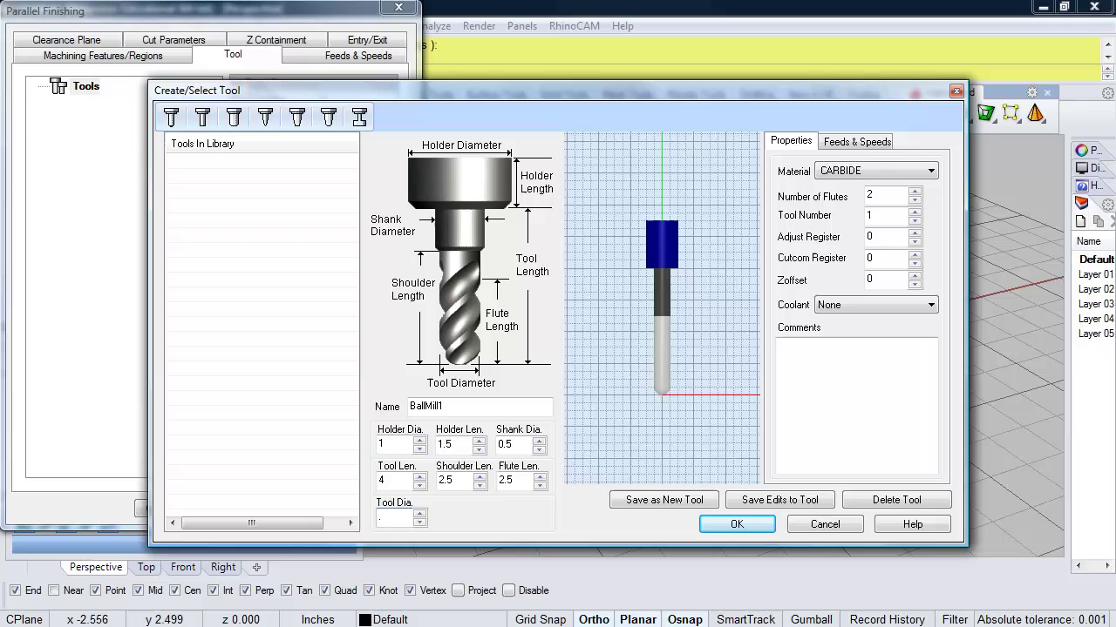
text(375)
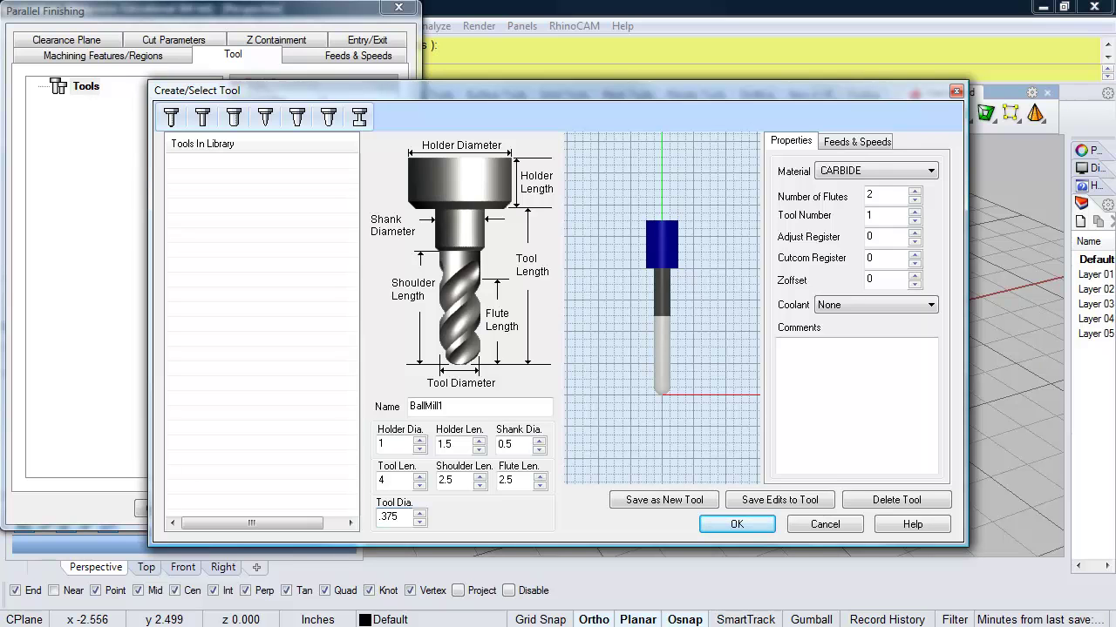
click(386, 479)
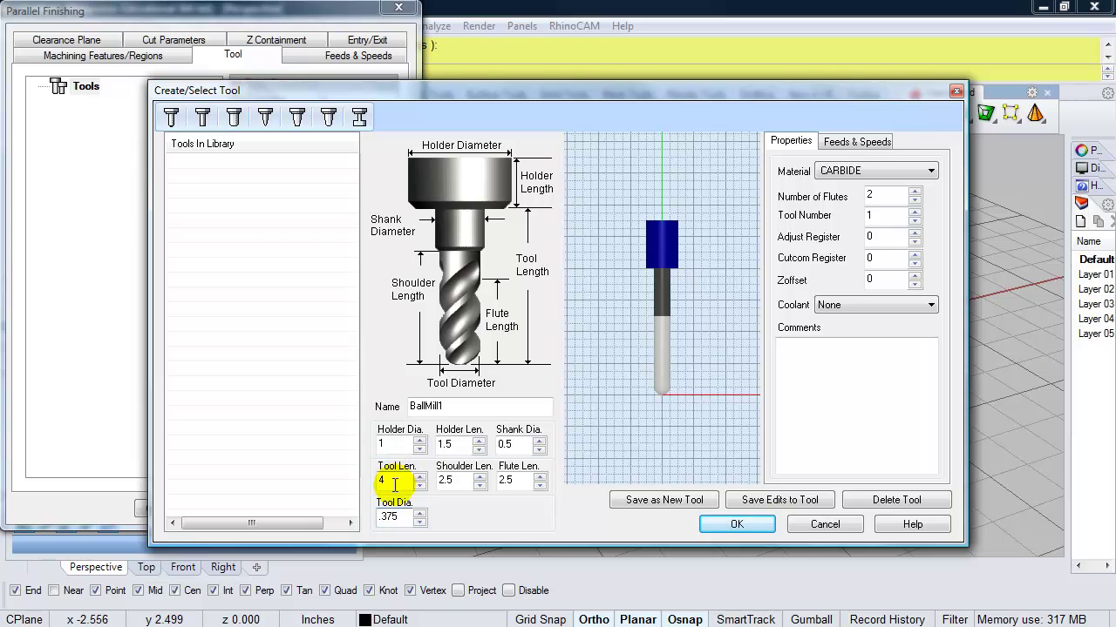
text(4)
click(464, 479)
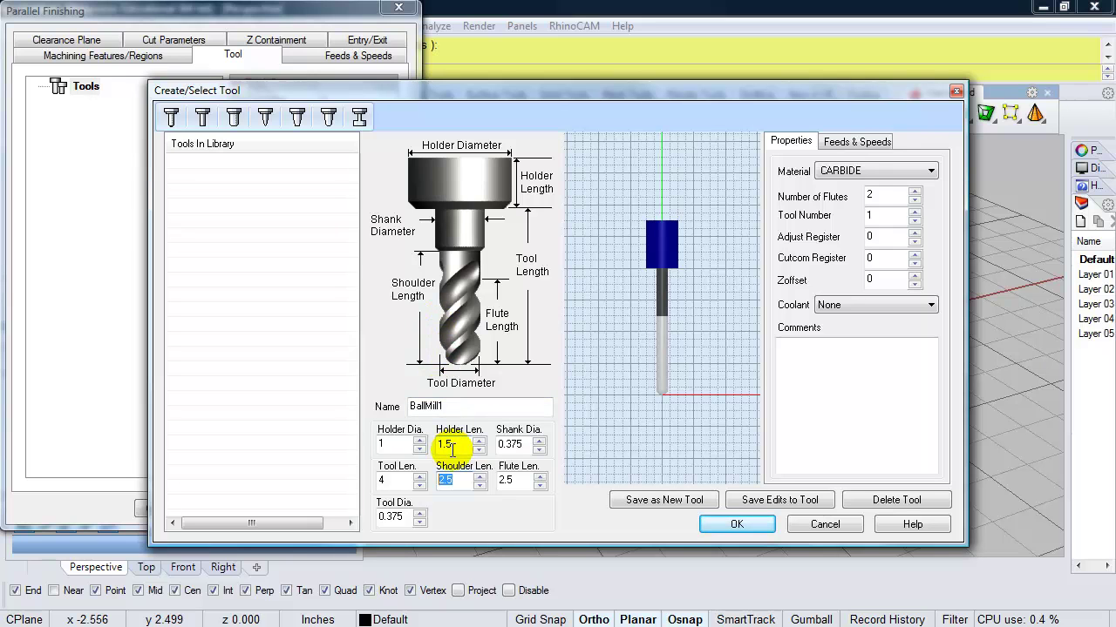
text(3)
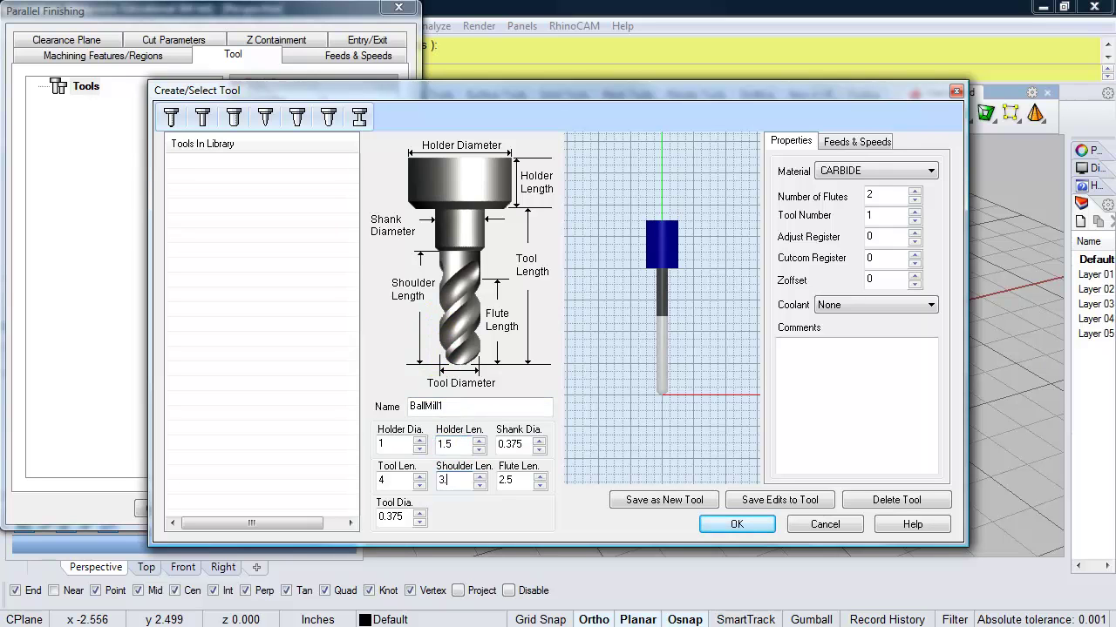
text(.5)
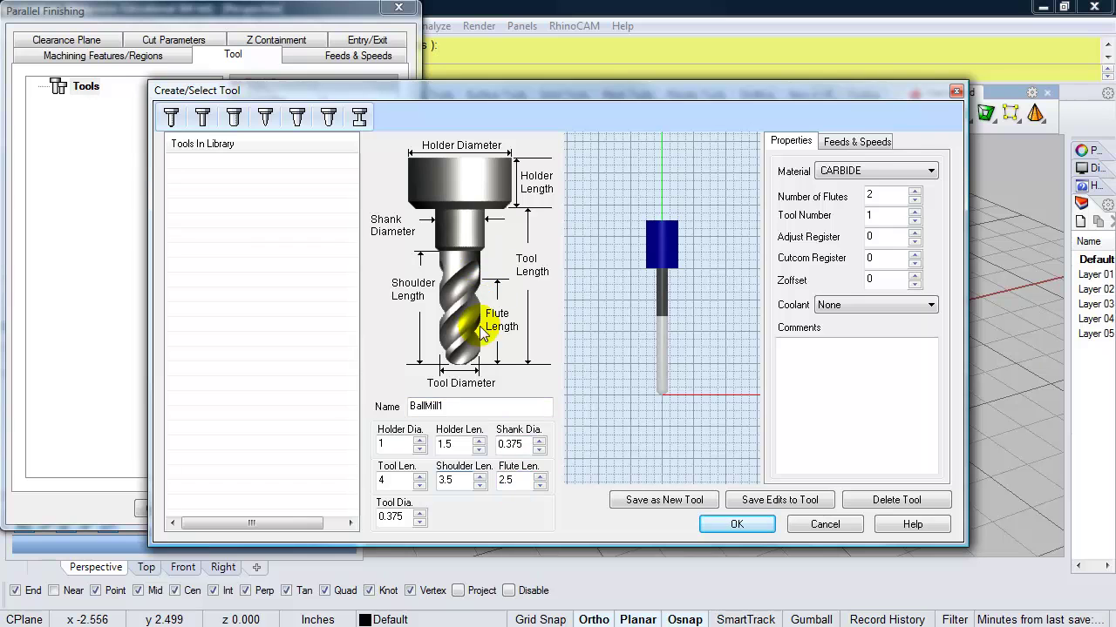
double_click(511, 480)
text(3)
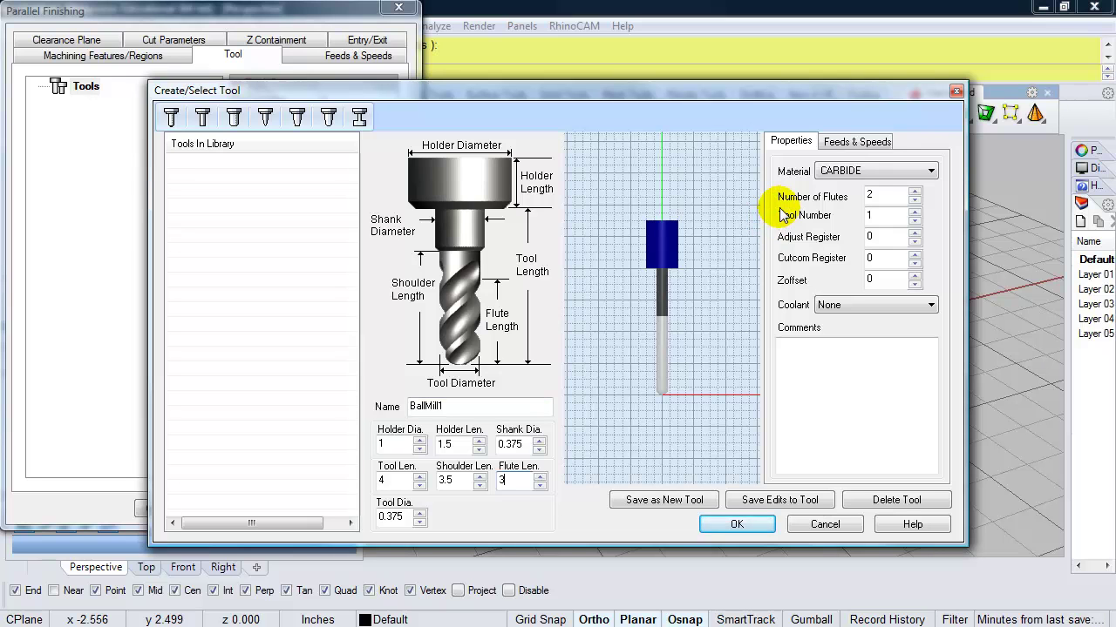
Set BallMill1's spindle speed to 15000 RPM and plunge, approach and engage feeds to 150 in/min
click(850, 144)
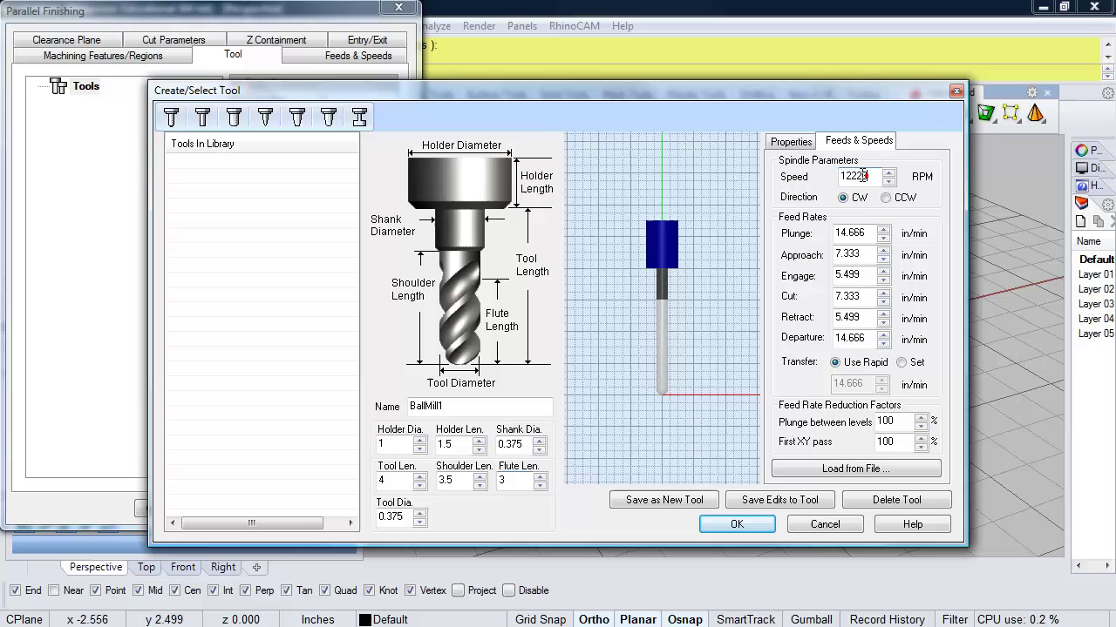
drag(865, 175, 832, 179)
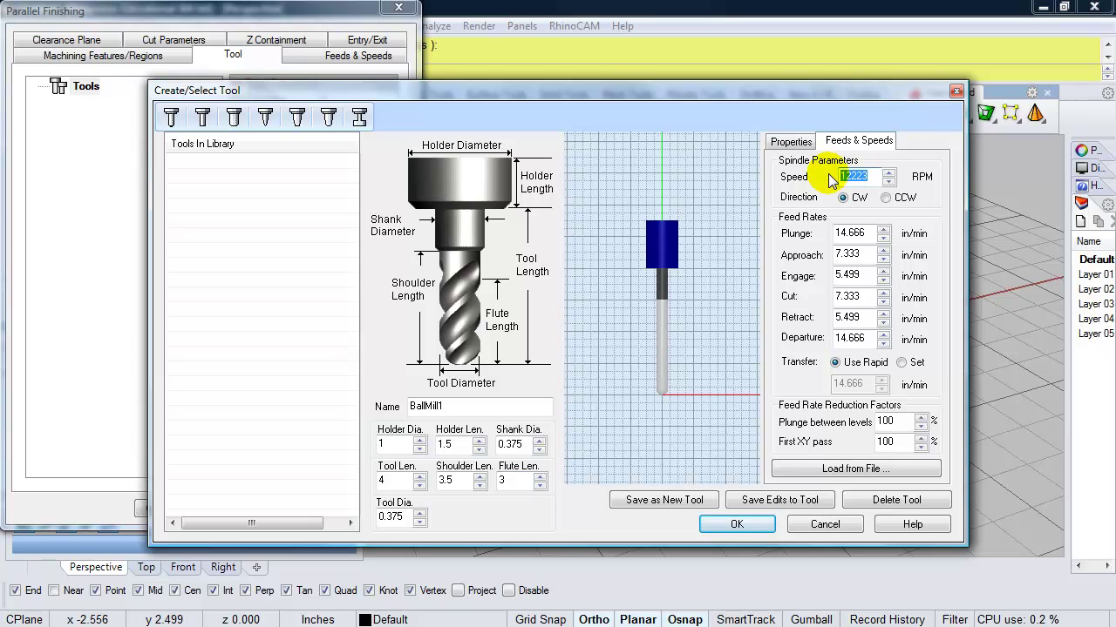
text(15000)
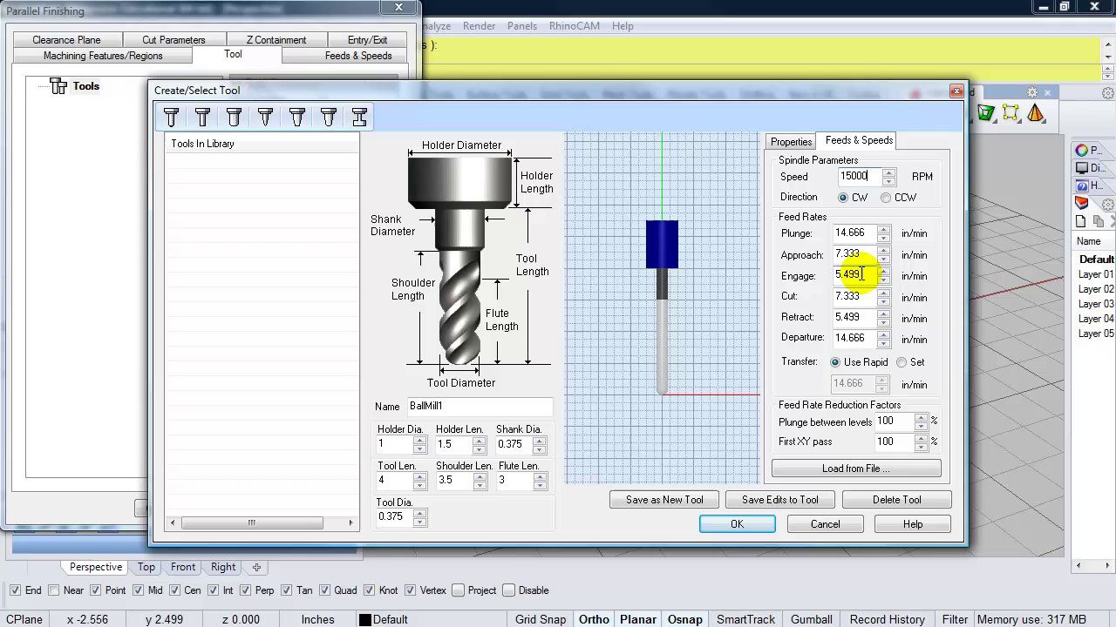
double_click(863, 234)
text(15)
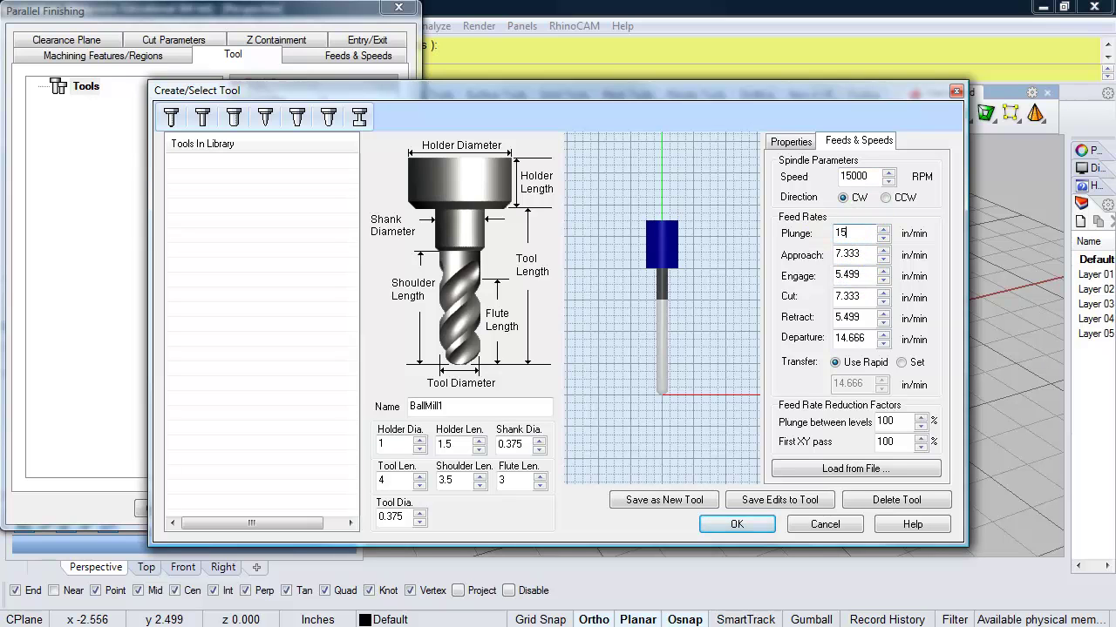
text(0)
double_click(854, 232)
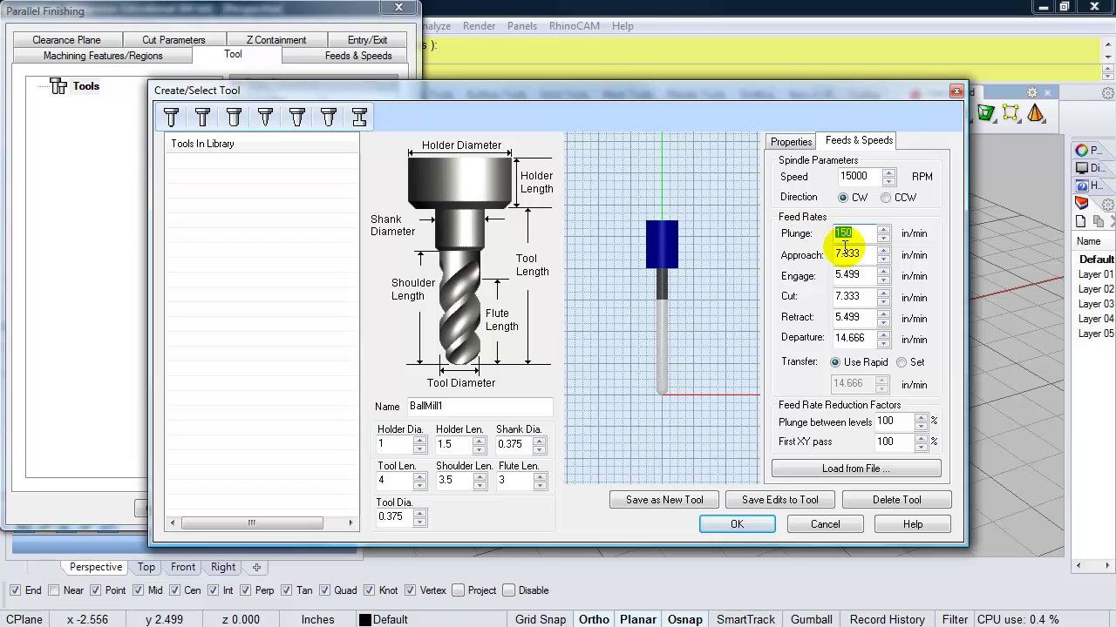
key(ctrl+c)
double_click(847, 253)
key(ctrl+v)
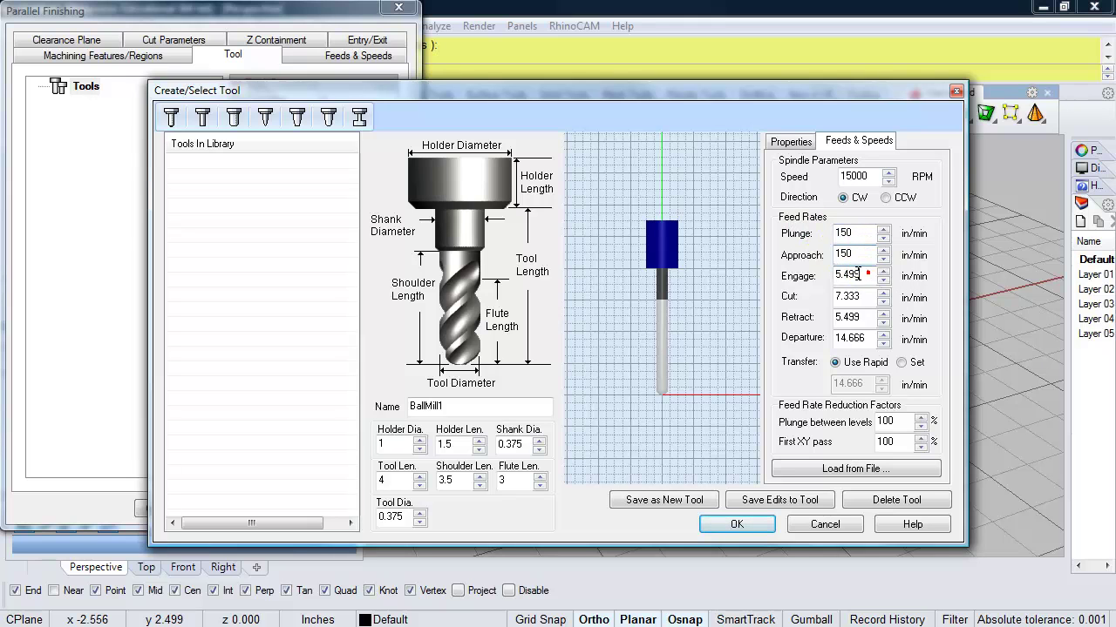
double_click(856, 274)
key(ctrl+v)
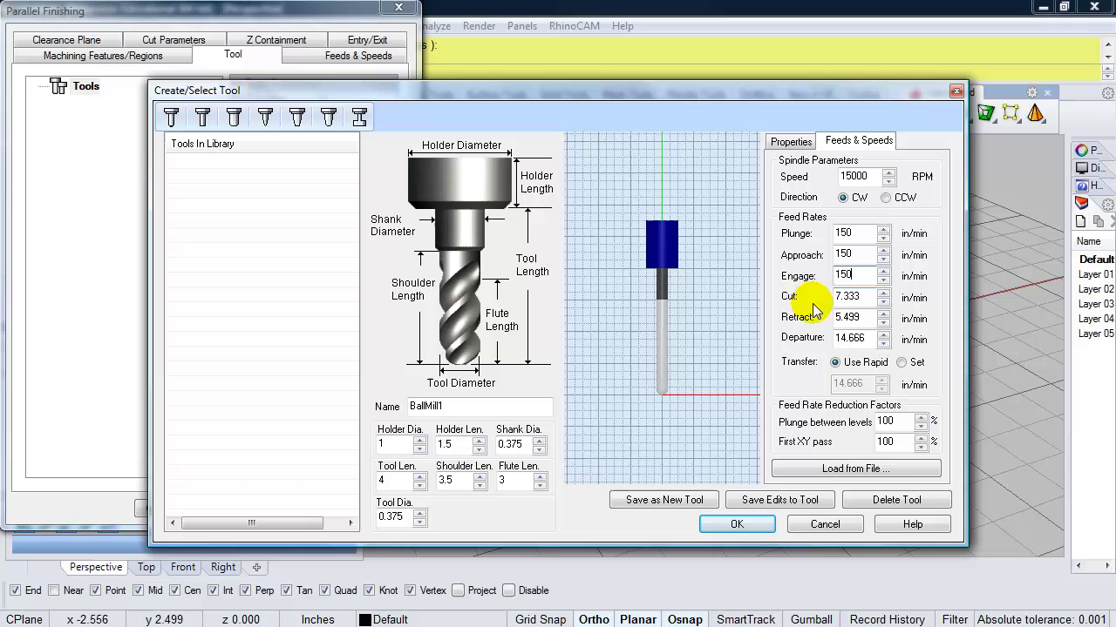
Set cut, retract and departure feeds to 300 in/min and save the edits to BallMill1
double_click(859, 295)
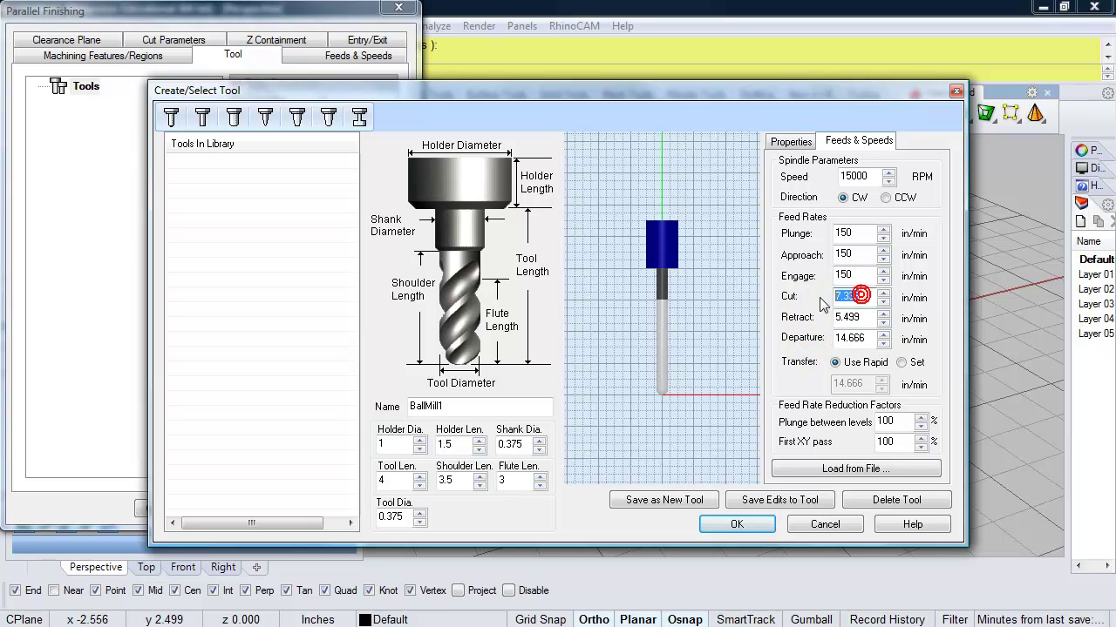
text(300)
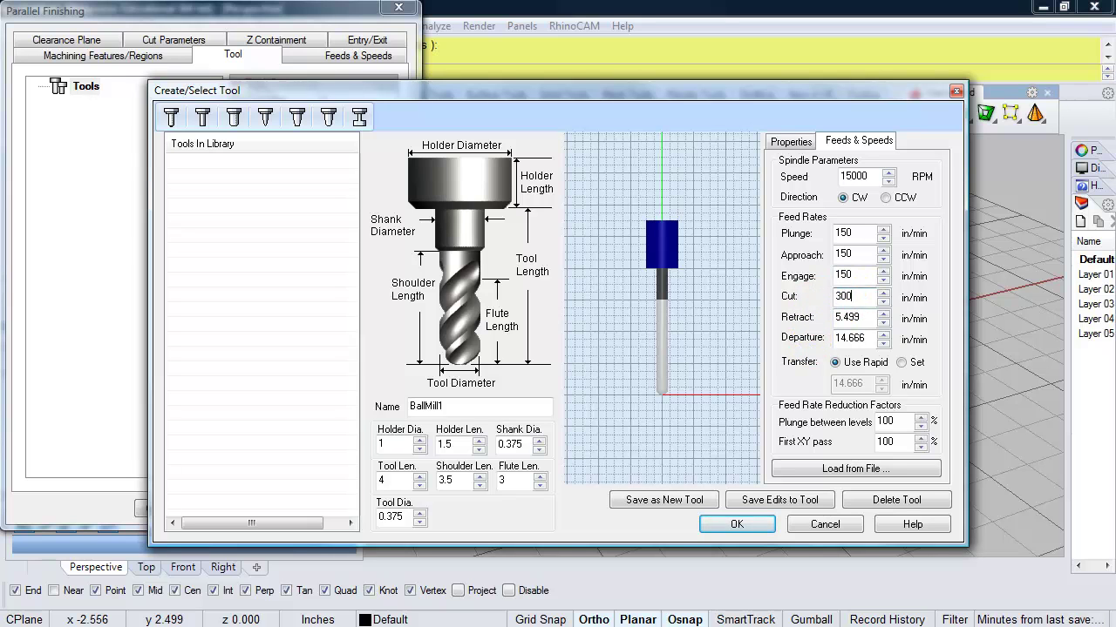
double_click(857, 295)
double_click(859, 317)
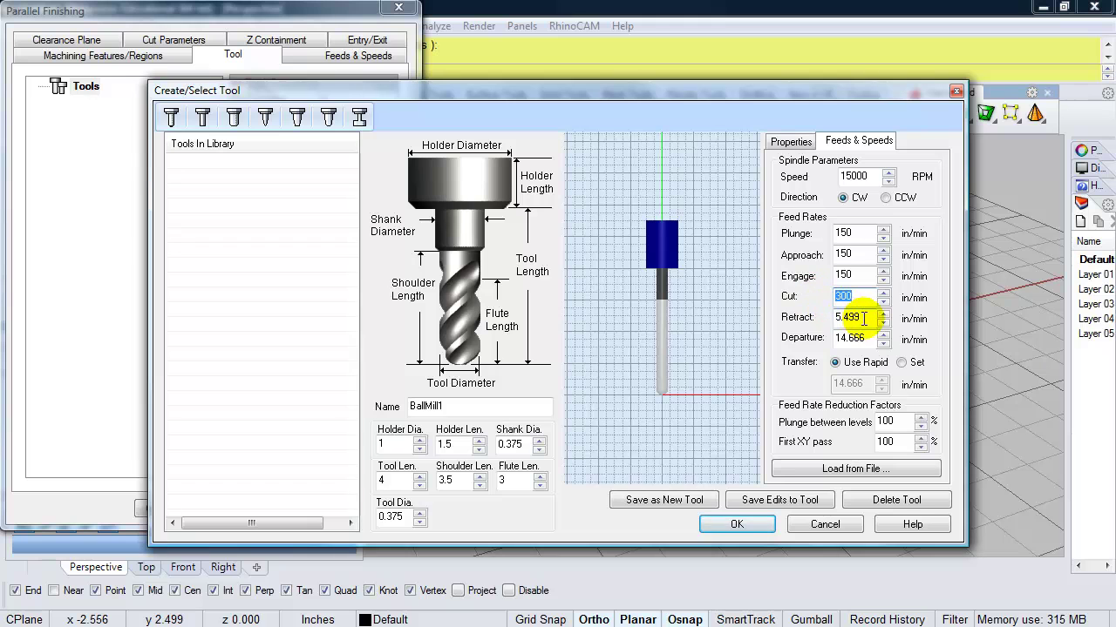
text(300)
click(859, 337)
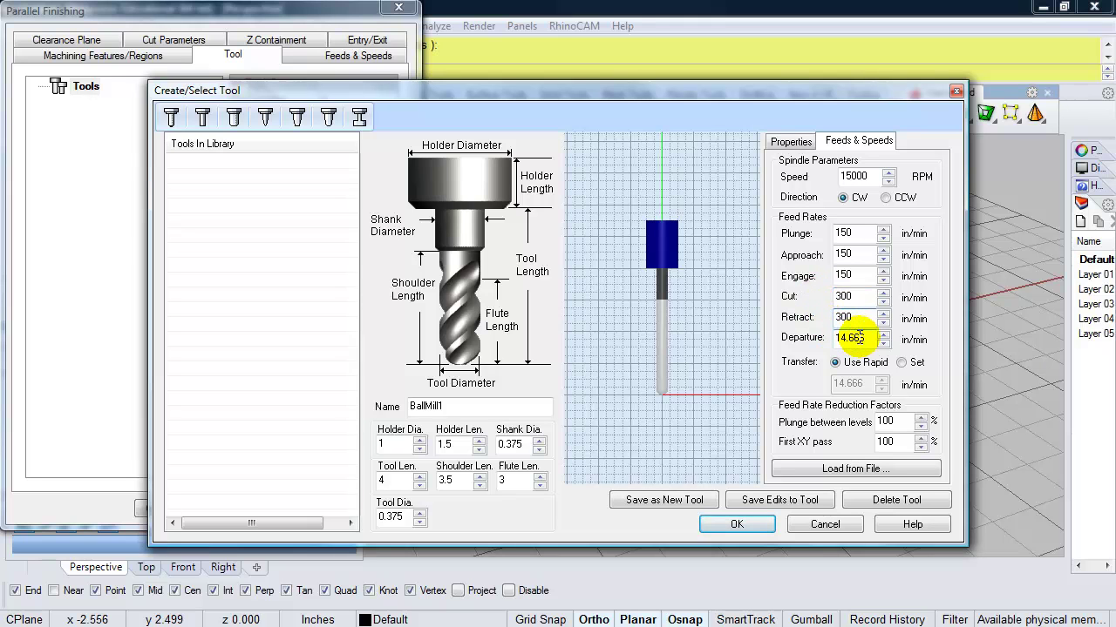
double_click(866, 338)
text(300)
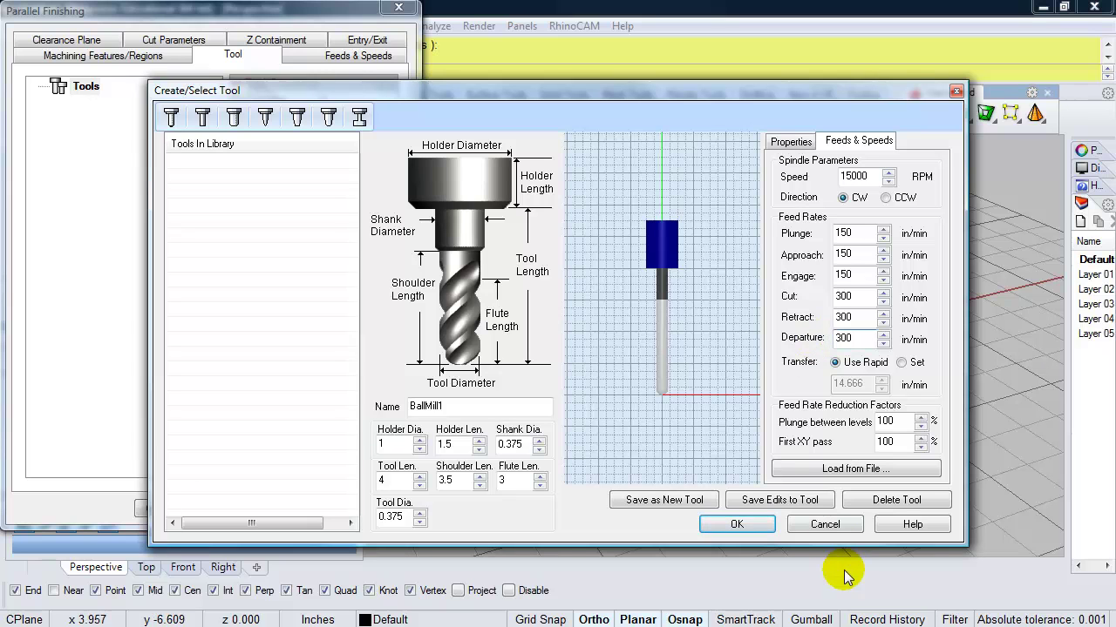
click(778, 504)
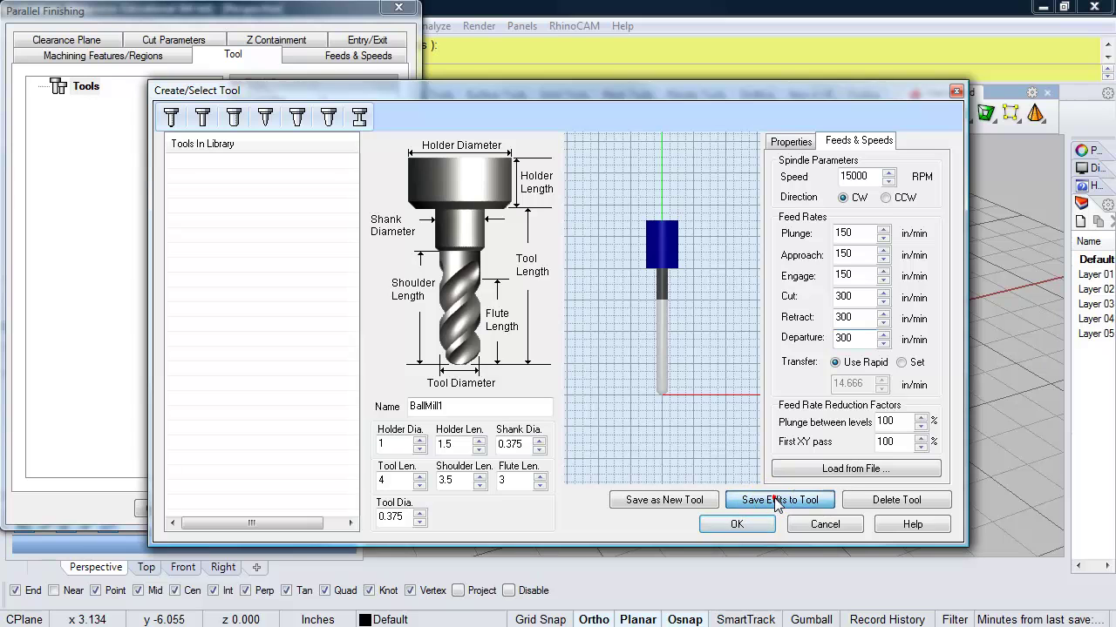
Accept BallMill1 for Parallel Finishing, review its 15000 RPM feeds and speeds, then view Entry/Exit settings
click(746, 526)
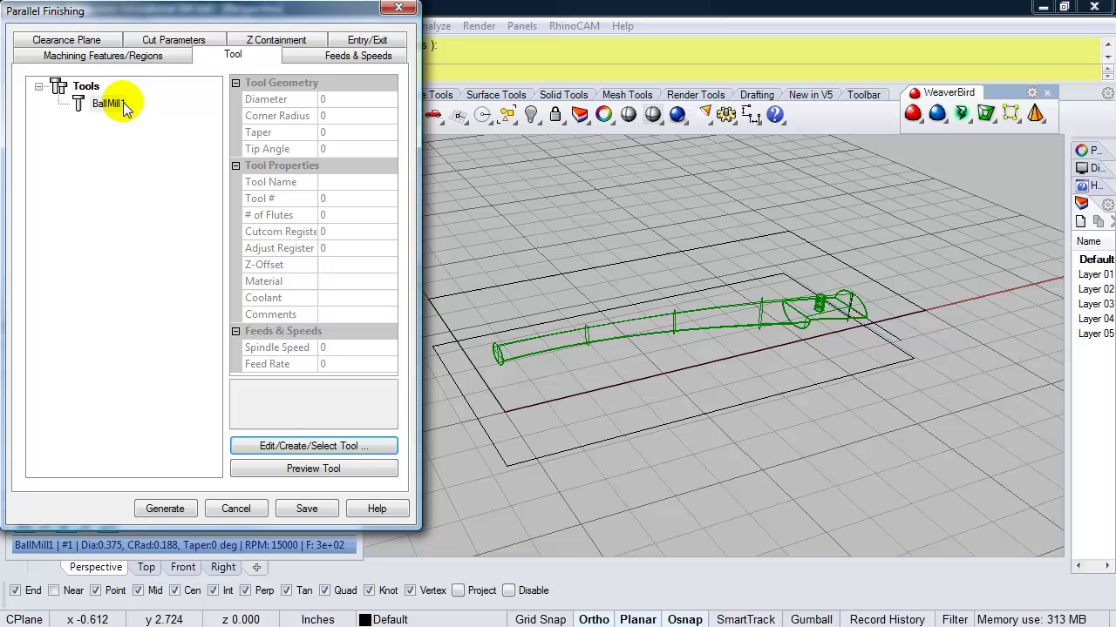
click(323, 57)
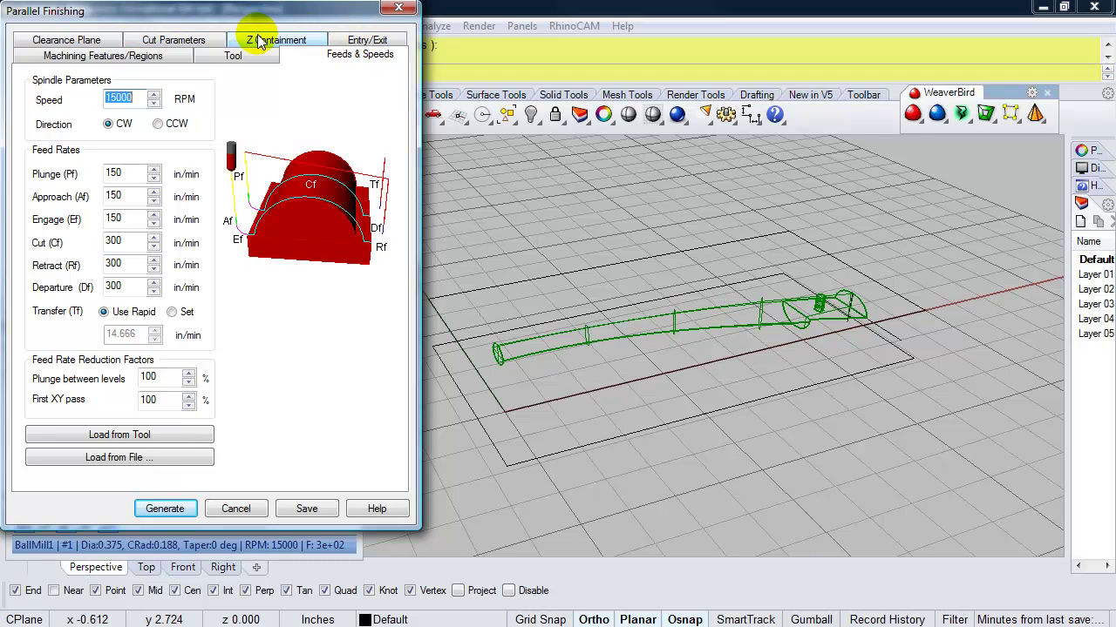
click(362, 40)
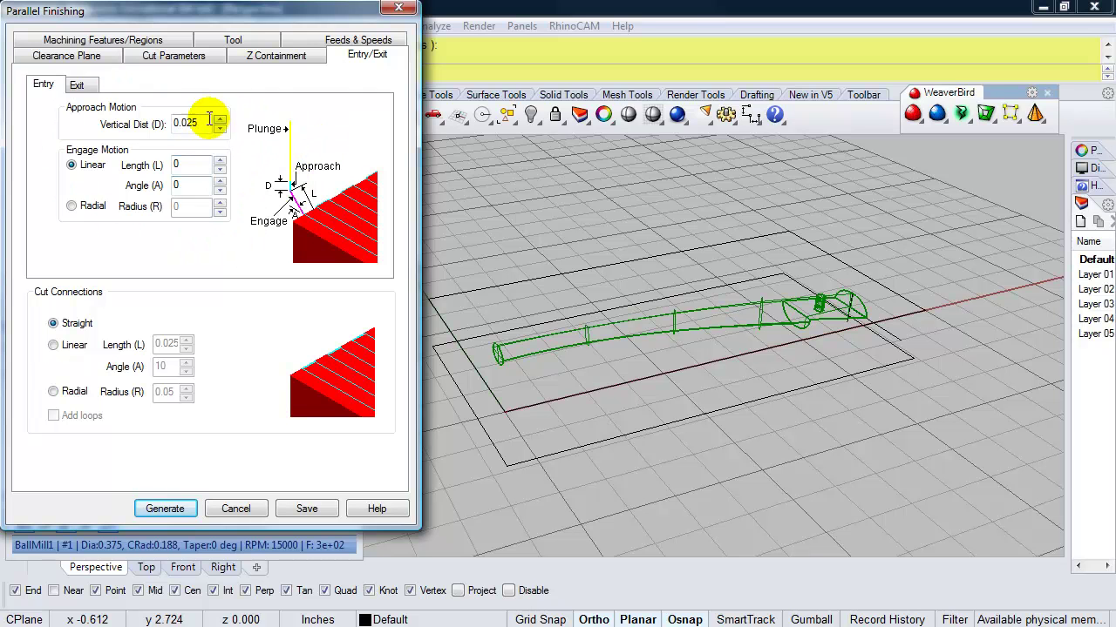
Enable Specify Lowest Z under Z Containment, limiting the toolpath depth to -0.525
click(282, 54)
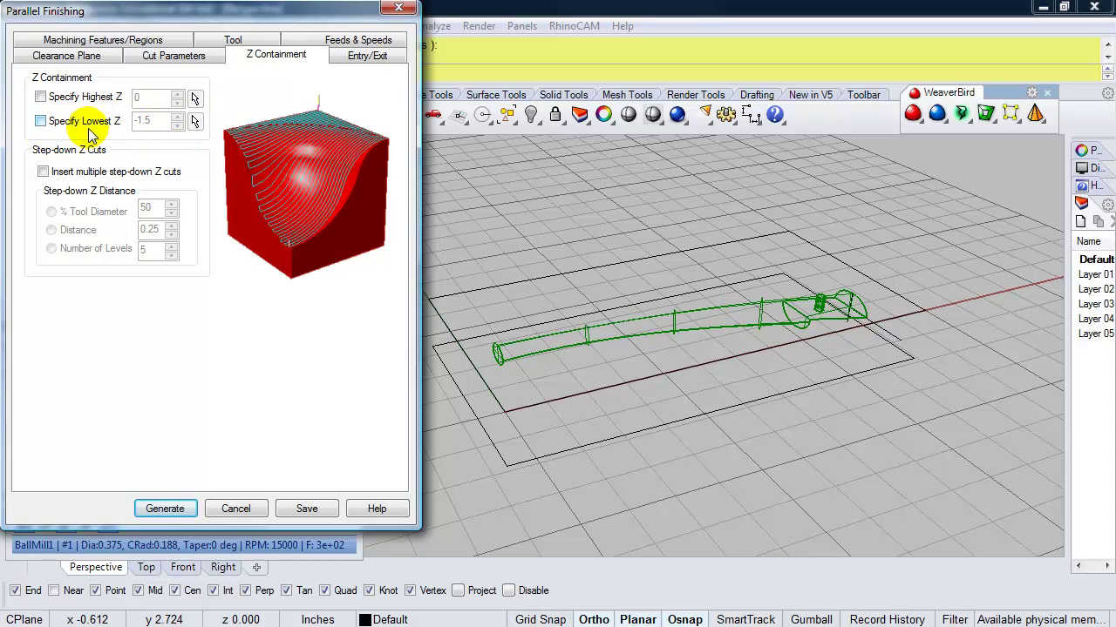
click(40, 122)
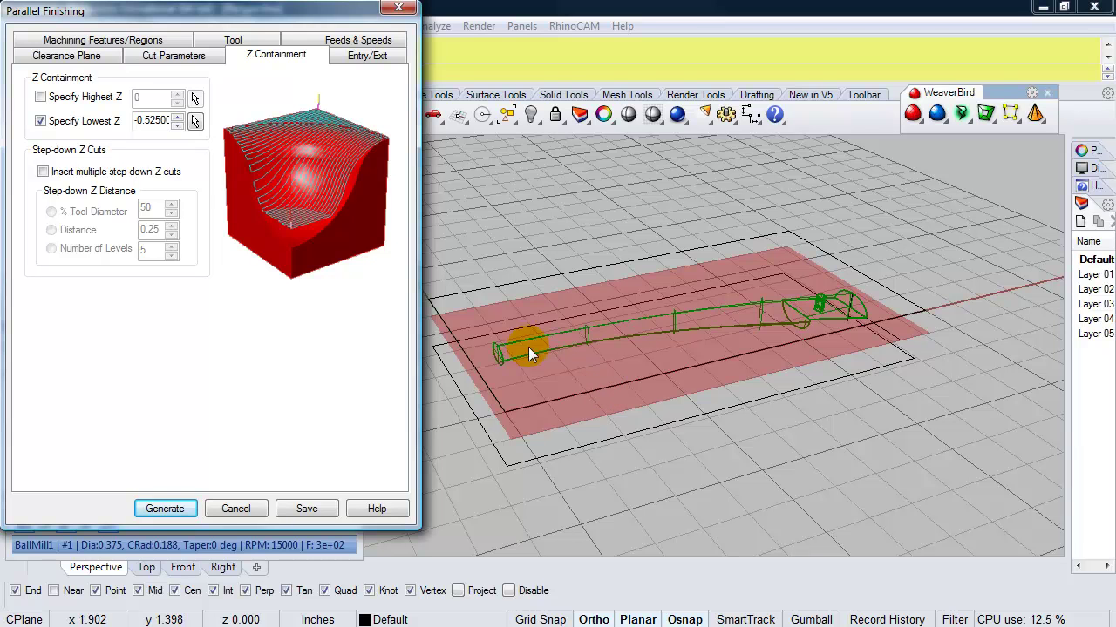
Switch the Cut Parameters stepover to a fixed Distance of 0.125
click(153, 58)
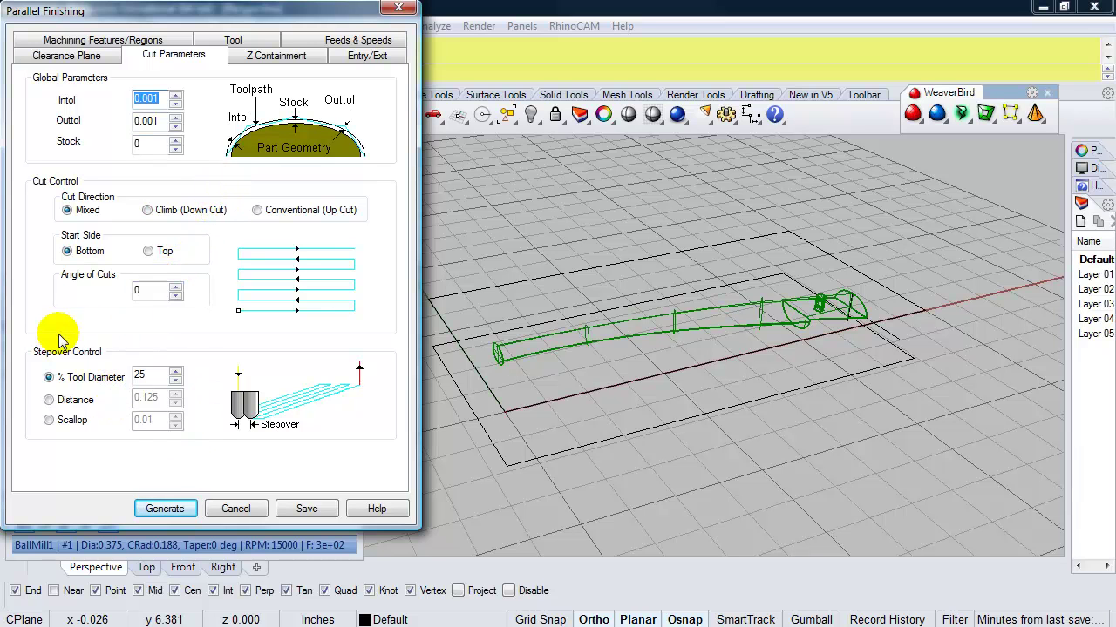
click(49, 400)
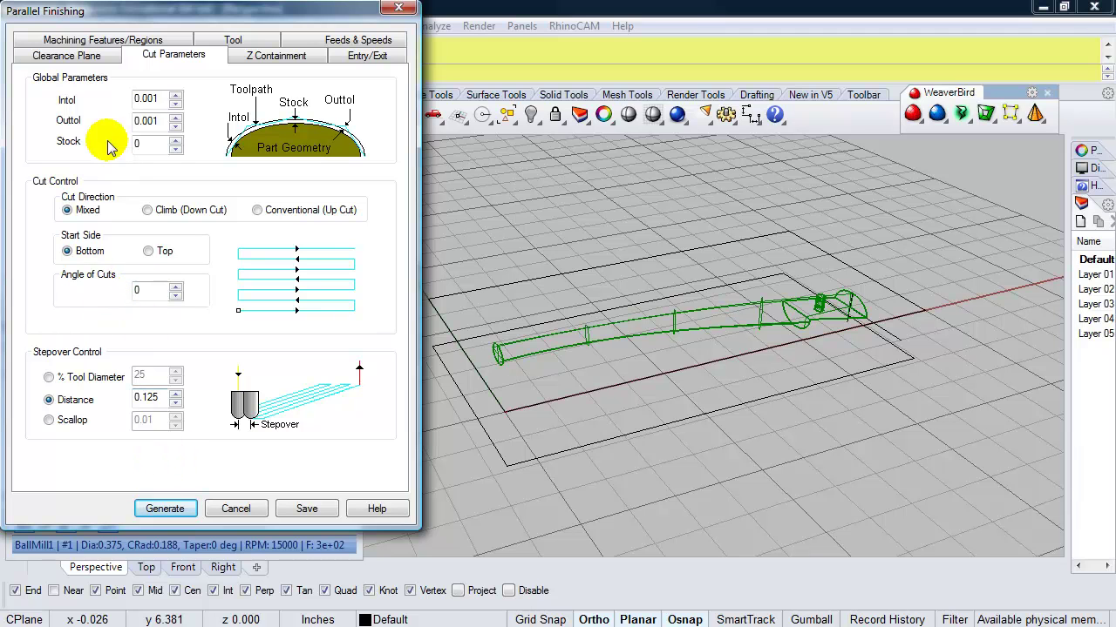
Set the clearance plane to Part Max Z + Dist with a 0.25 offset
click(83, 57)
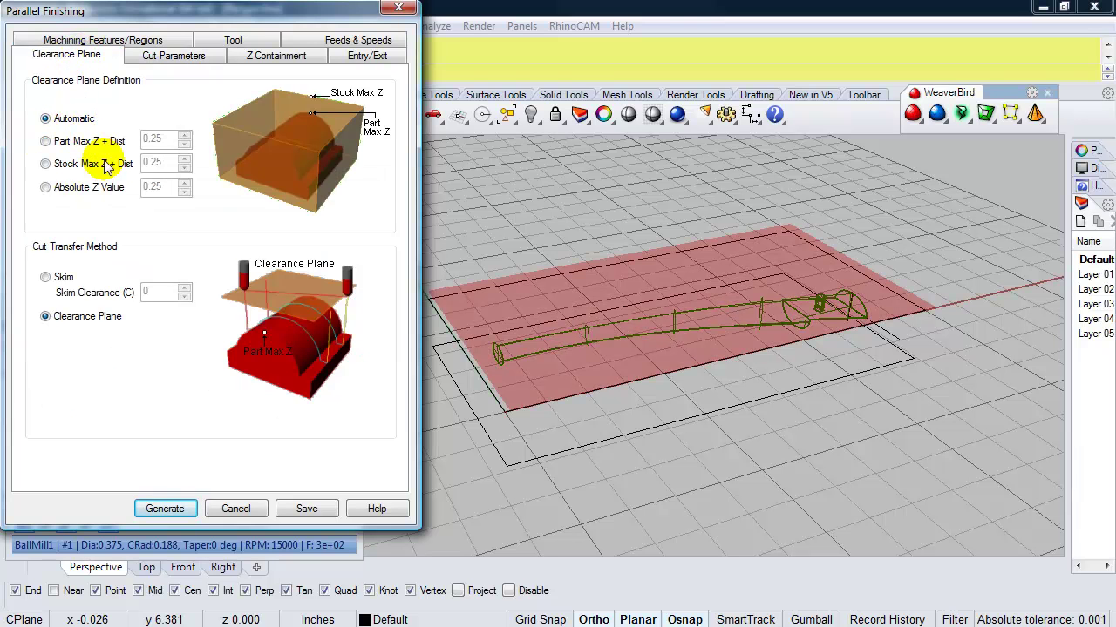
click(46, 141)
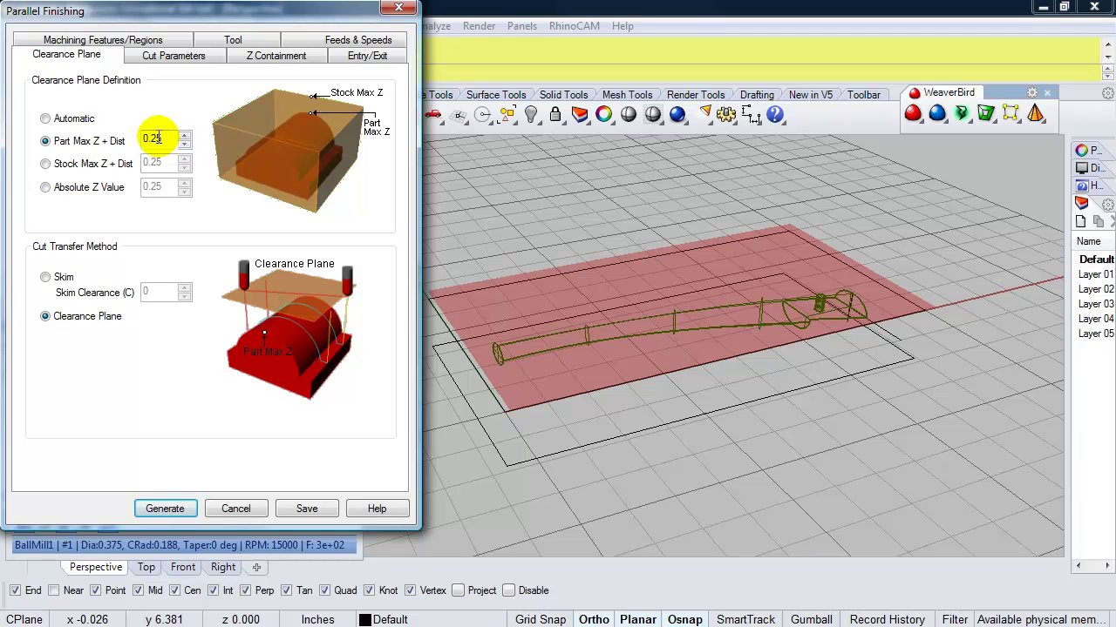
Generate the Parallel Finishing toolpath and view the chair leg shaded in Perspective
click(169, 509)
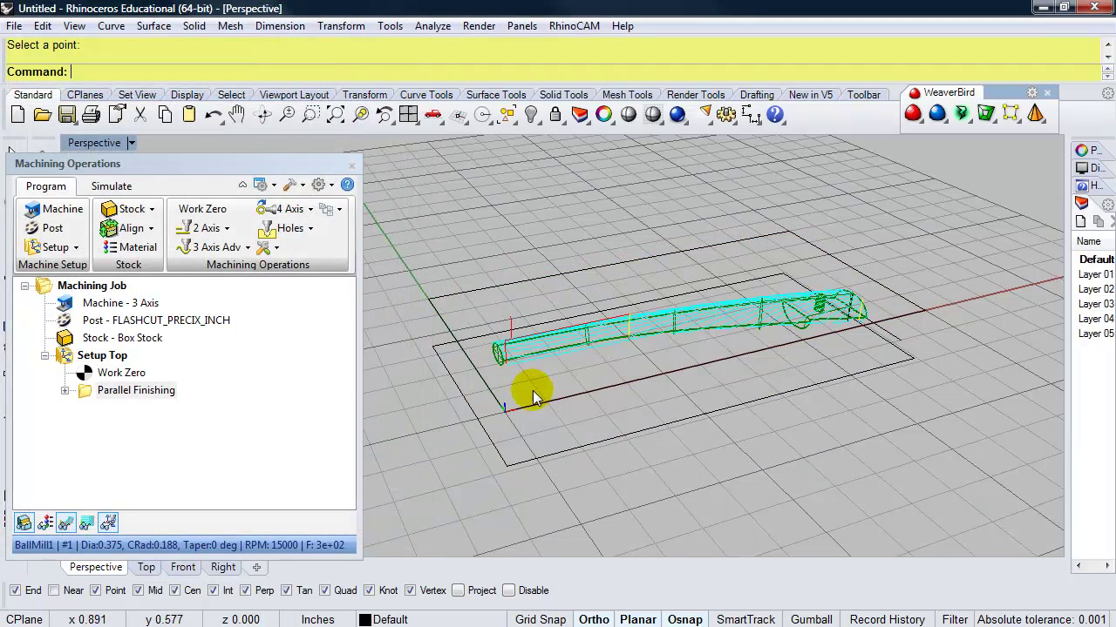
right_drag(548, 370, 564, 412)
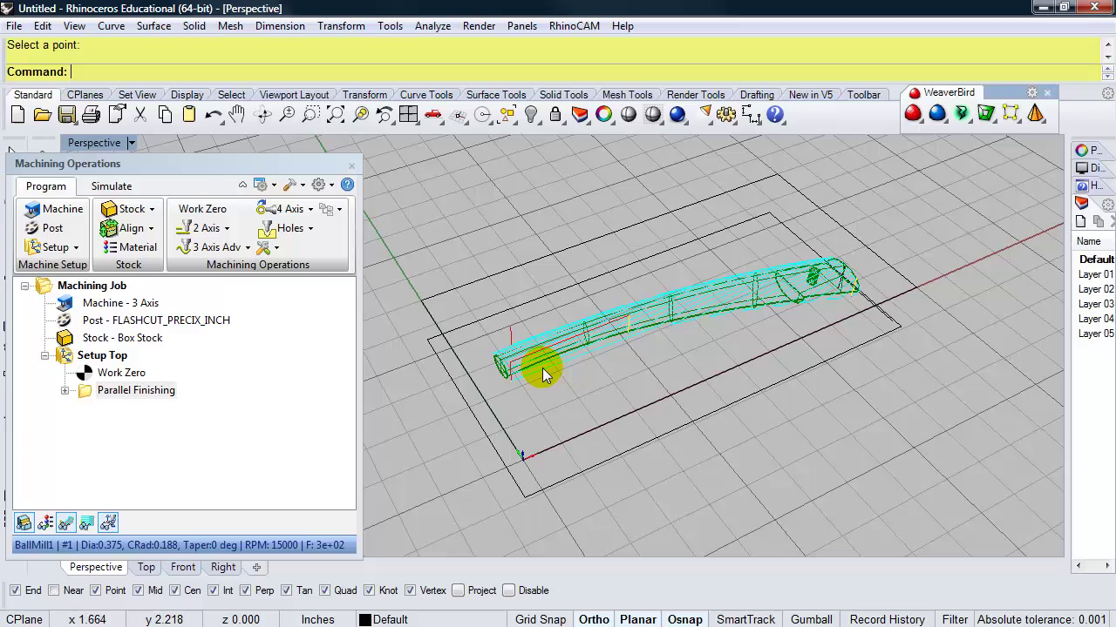
scroll(540, 371, up, 3)
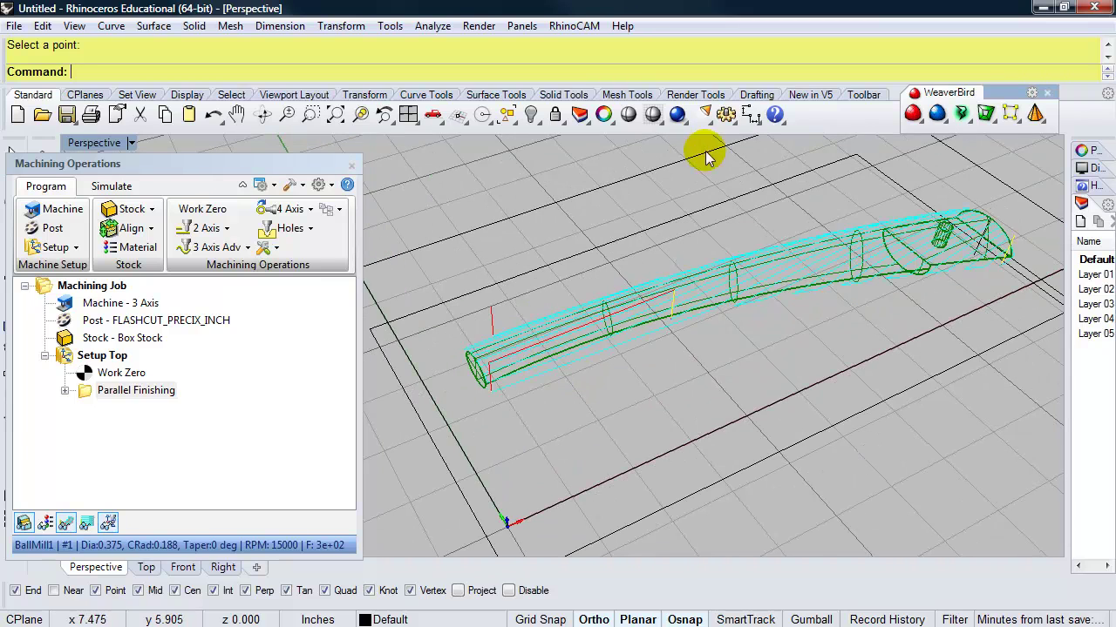
click(653, 115)
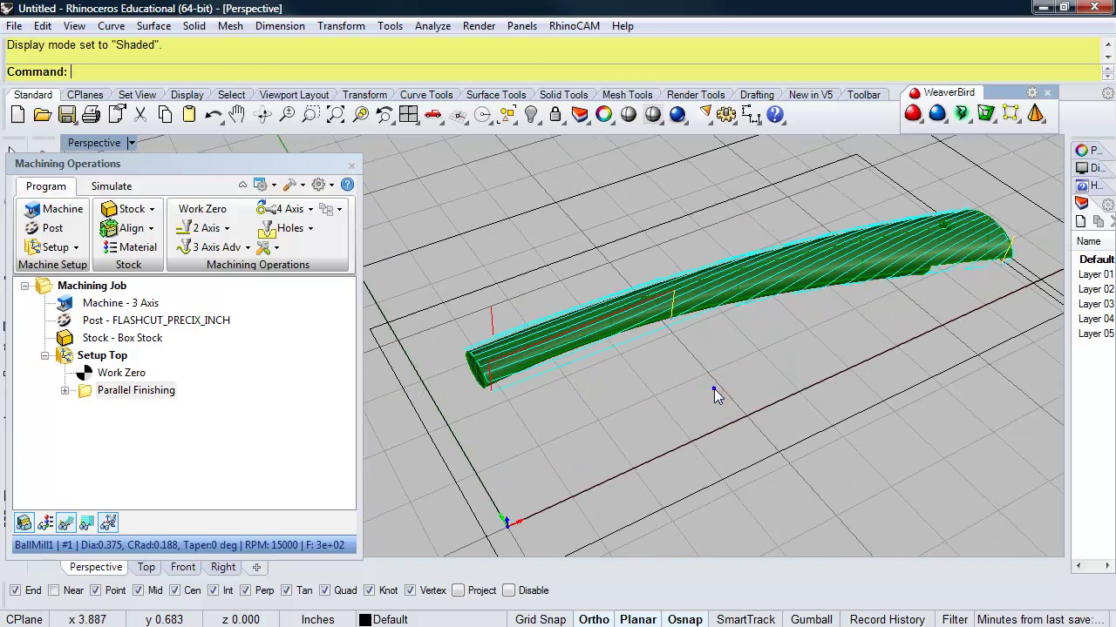
mouse_move(714, 388)
right_down()
mouse_move(717, 455)
mouse_move(742, 468)
mouse_move(754, 461)
mouse_move(744, 343)
mouse_move(707, 376)
right_up()
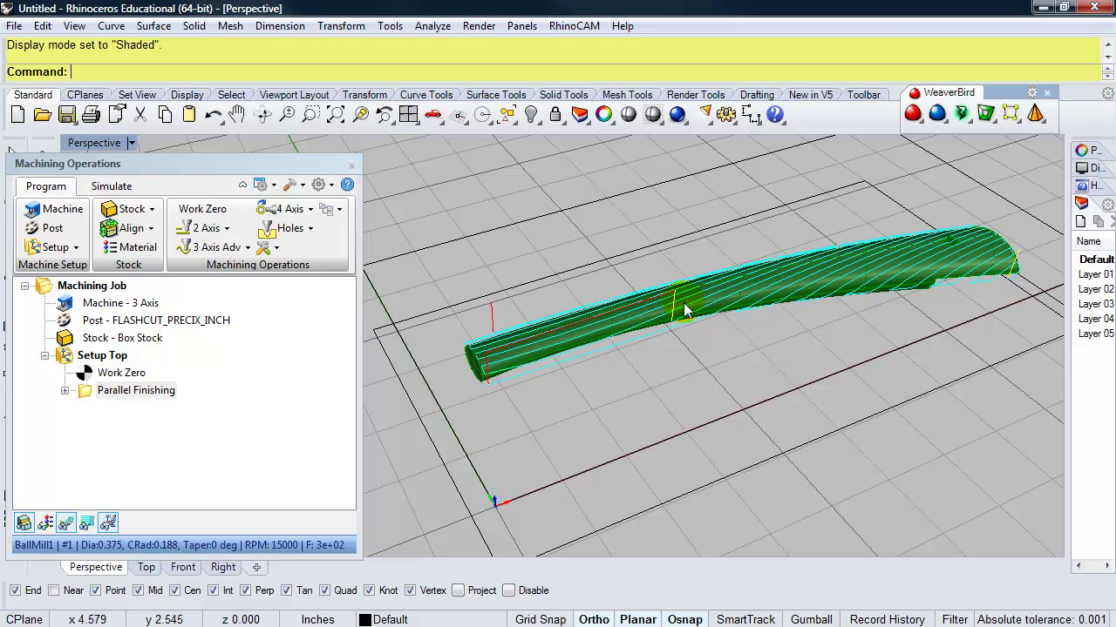
Change Parallel Finishing's angle of cuts to 90° and regenerate the toolpath
double_click(88, 389)
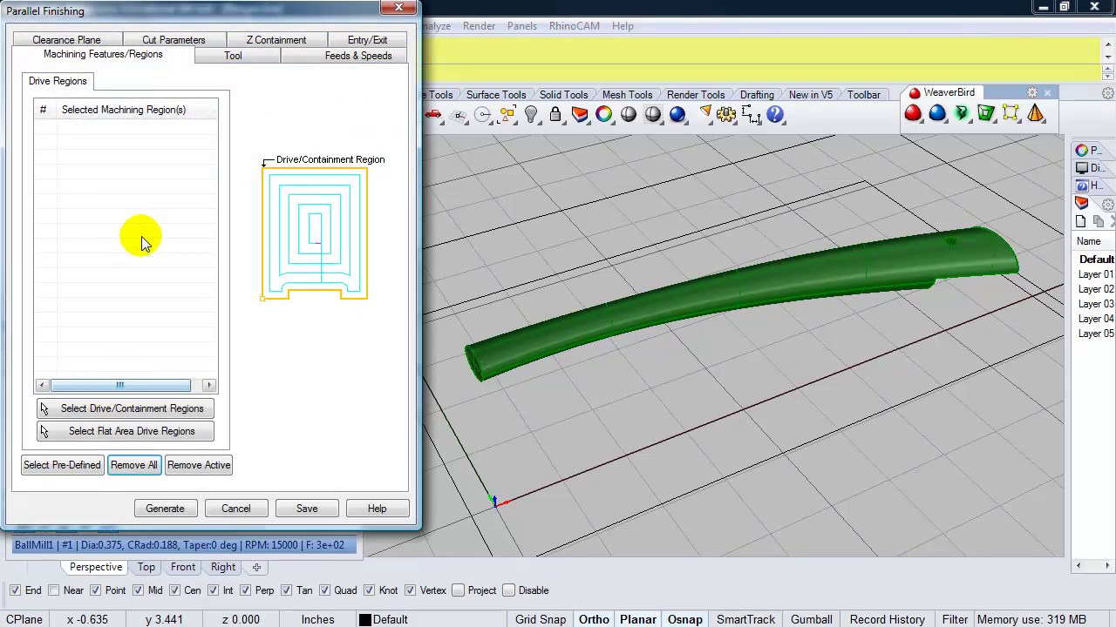
click(193, 43)
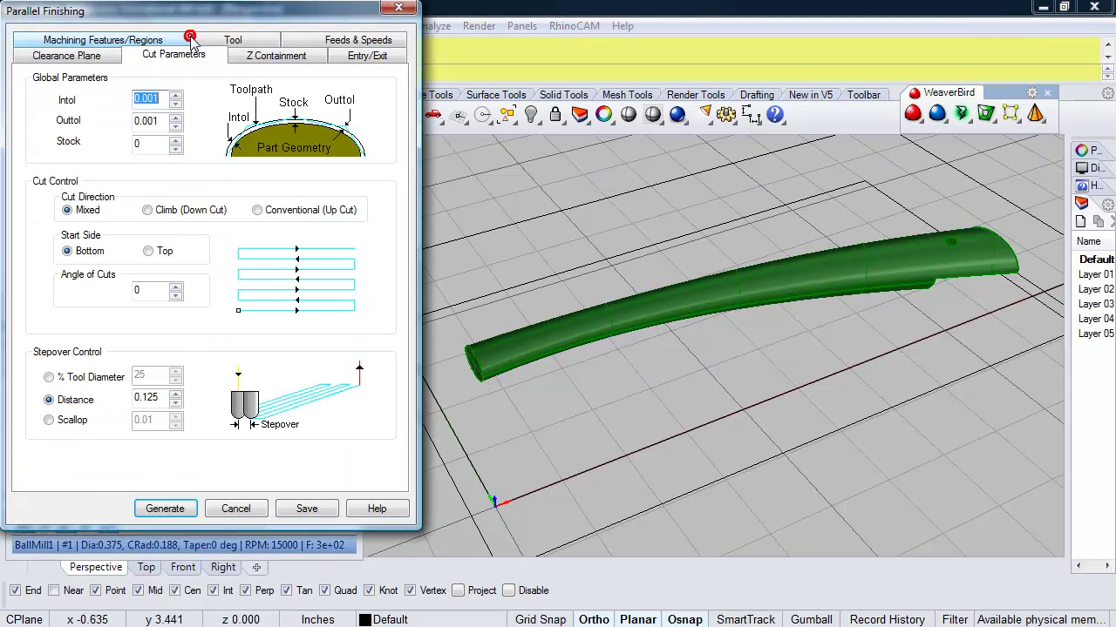
click(119, 292)
text(90)
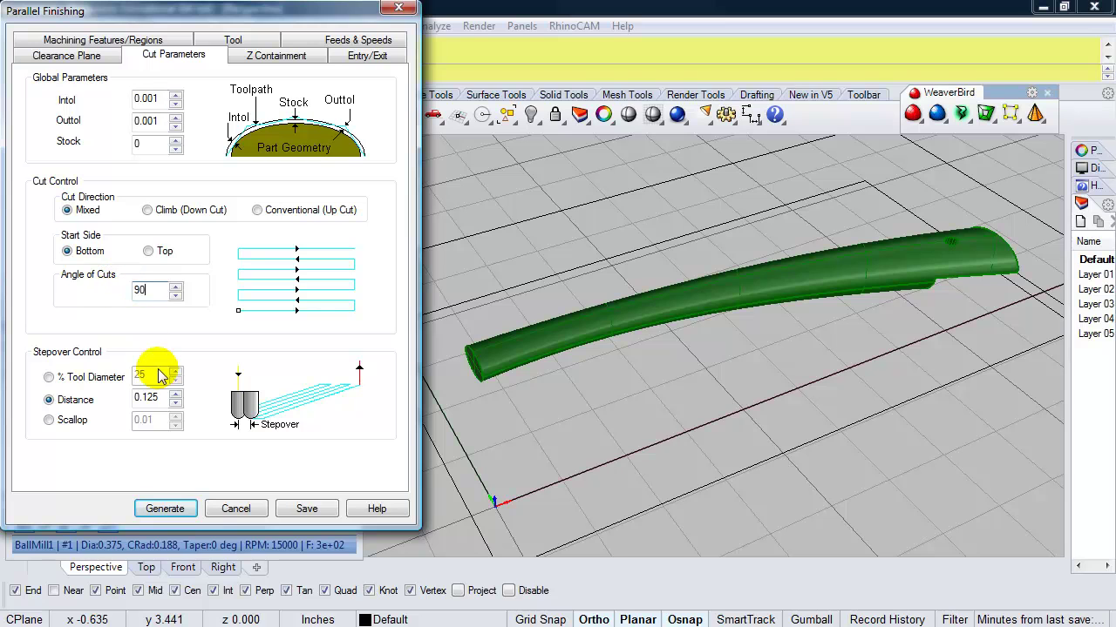
click(165, 508)
click(678, 453)
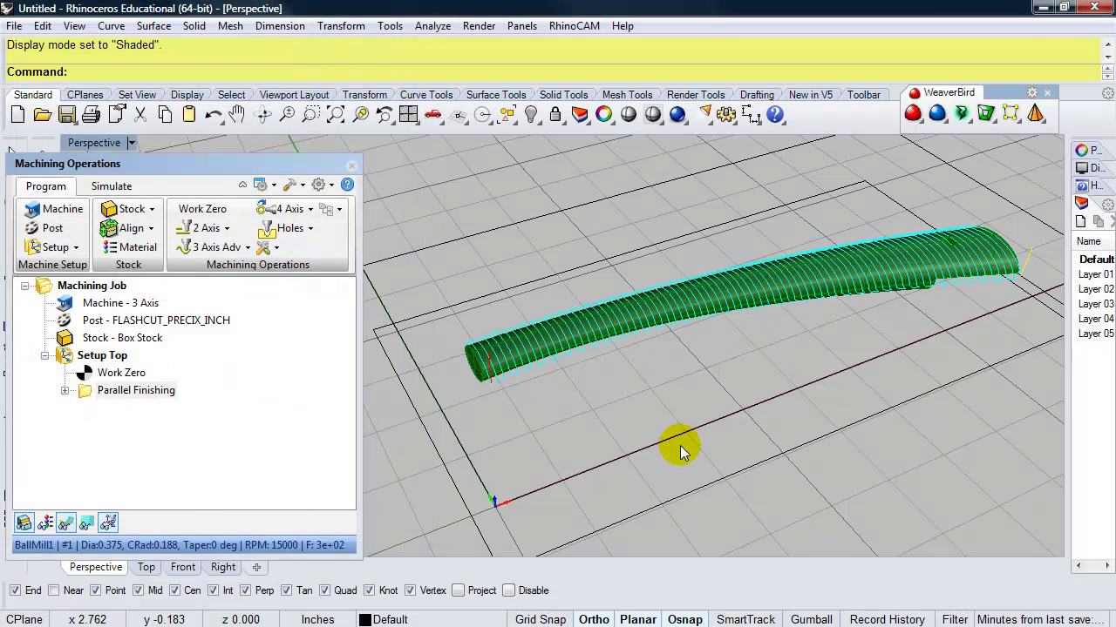
shift+right_drag(679, 445, 653, 406)
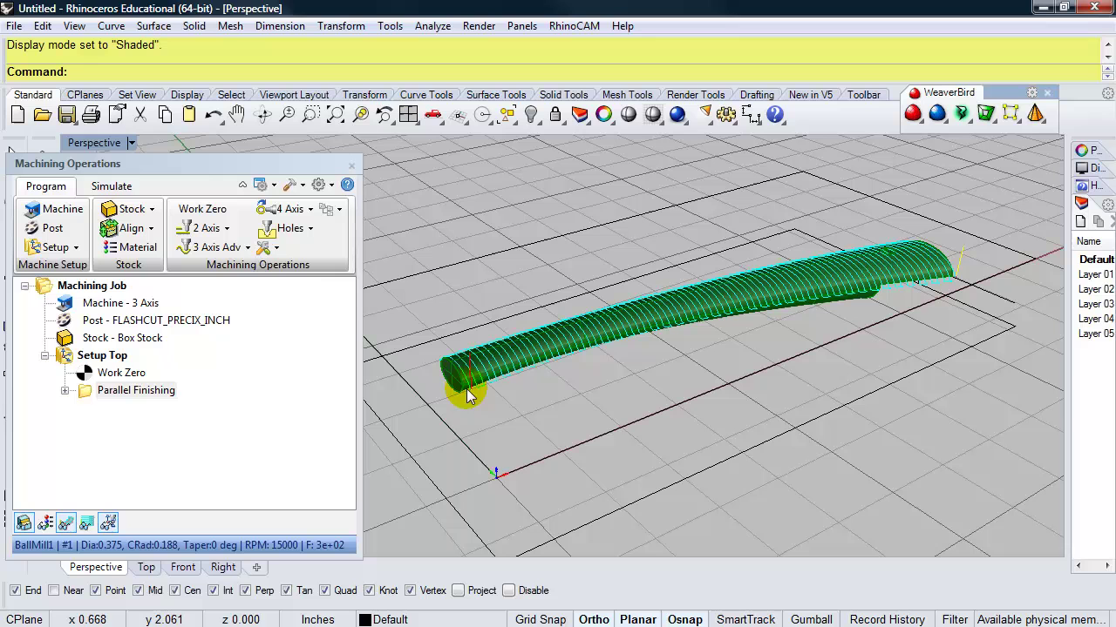
Play the Setup Top simulation to completion, inspect the carved stock, then clear the simulated cut
click(106, 186)
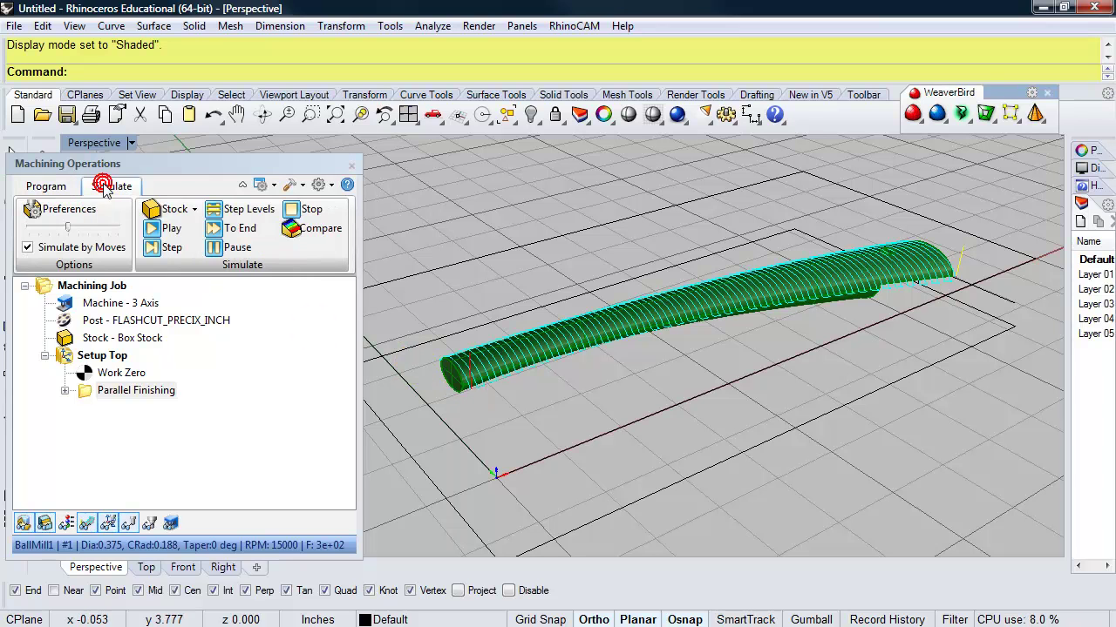
click(167, 230)
scroll(684, 276, down, 2)
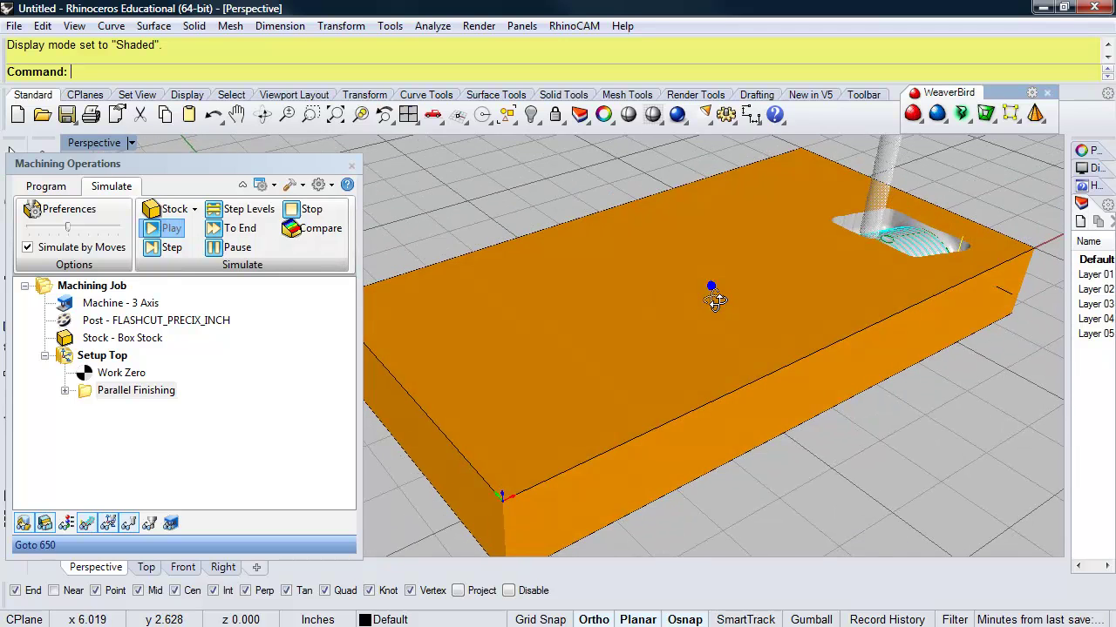
right_drag(689, 284, 718, 292)
scroll(711, 311, up, 3)
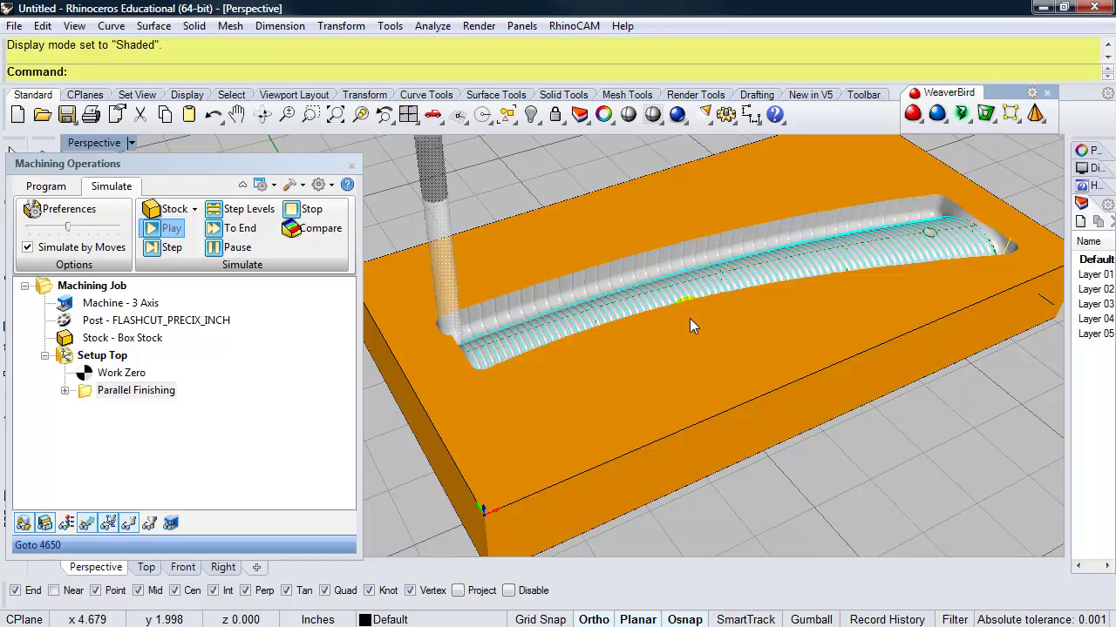
scroll(690, 323, down, 4)
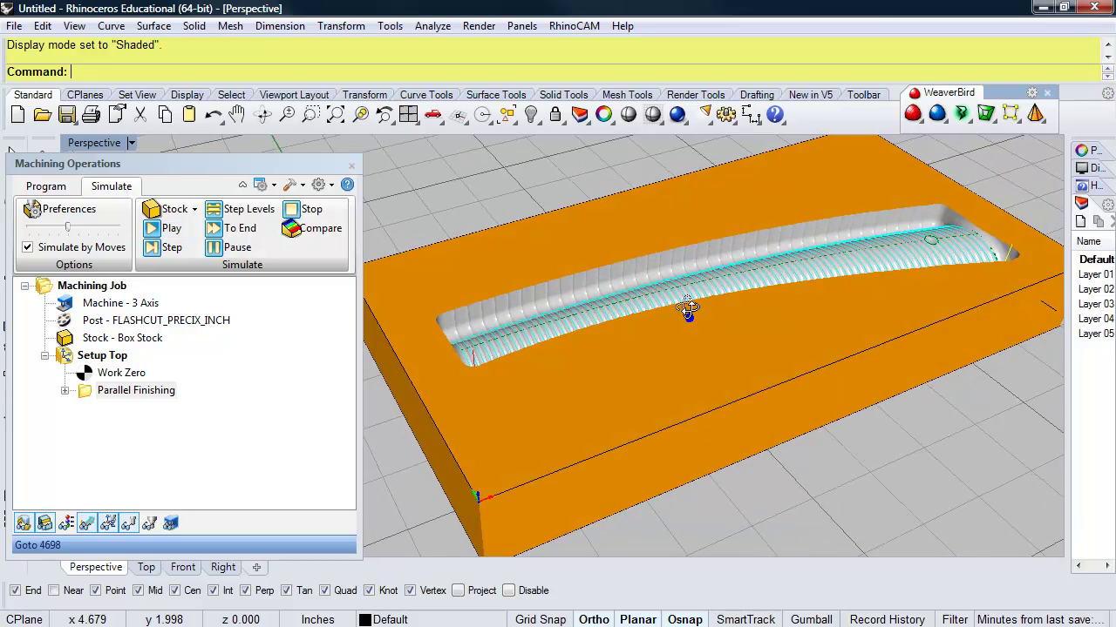
mouse_move(689, 343)
right_down()
mouse_move(668, 349)
mouse_move(684, 360)
right_up()
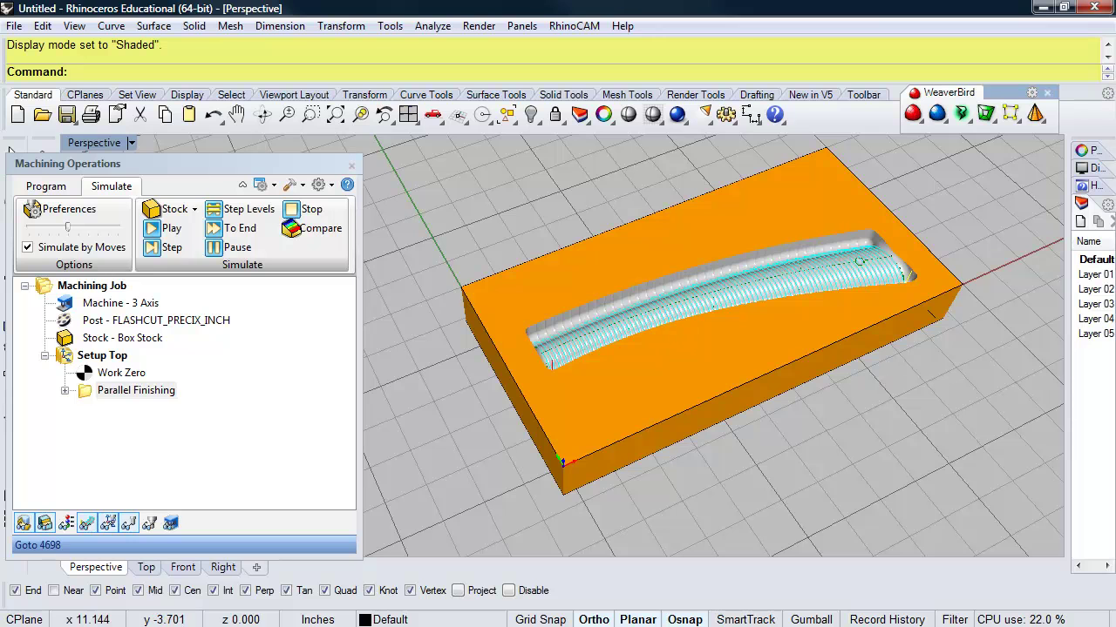
click(241, 416)
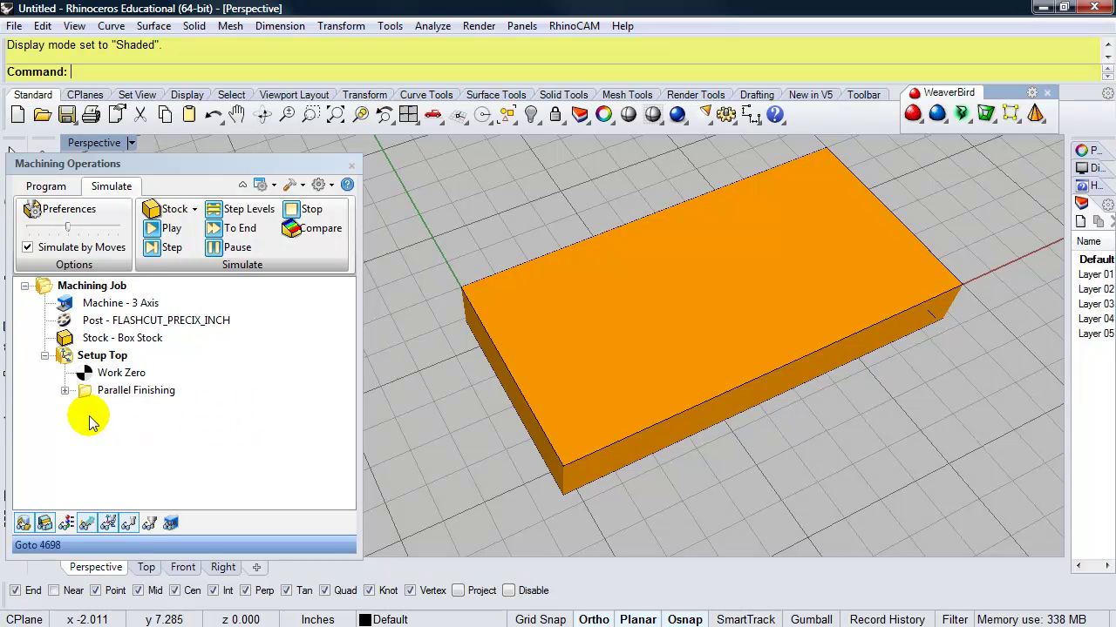
Create a second machining setup below Setup Top and confirm its orientation
right_click(65, 354)
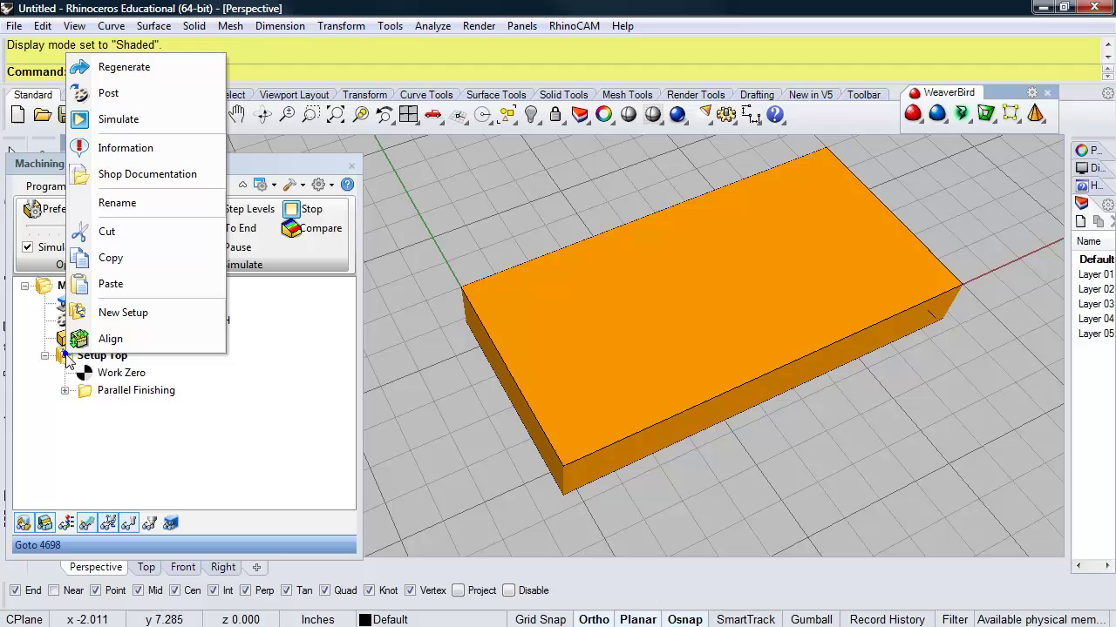
click(126, 314)
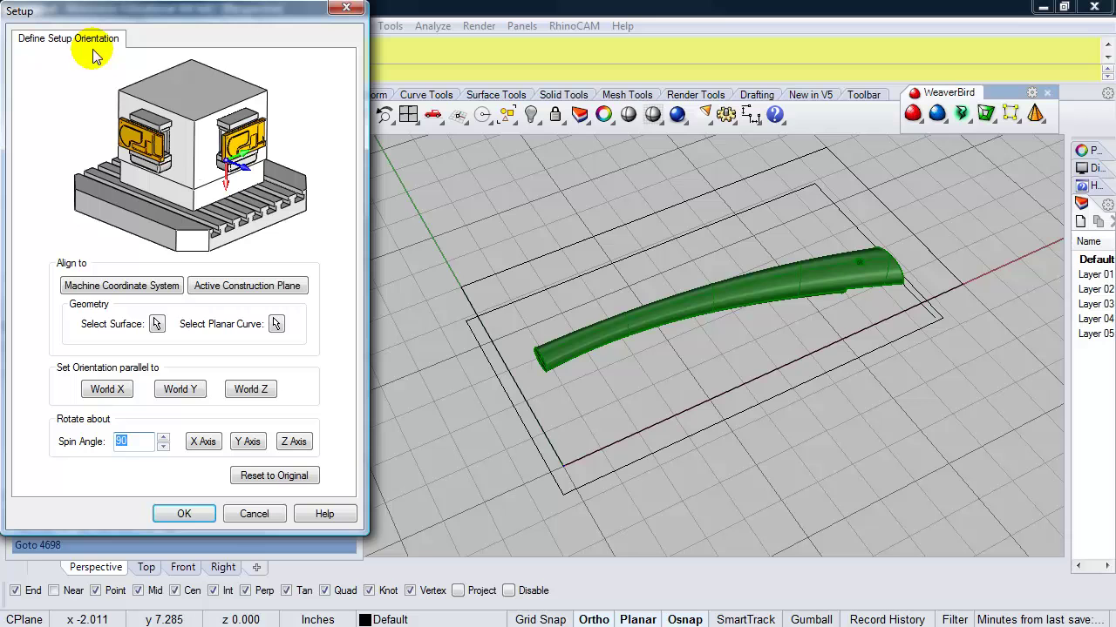
click(211, 516)
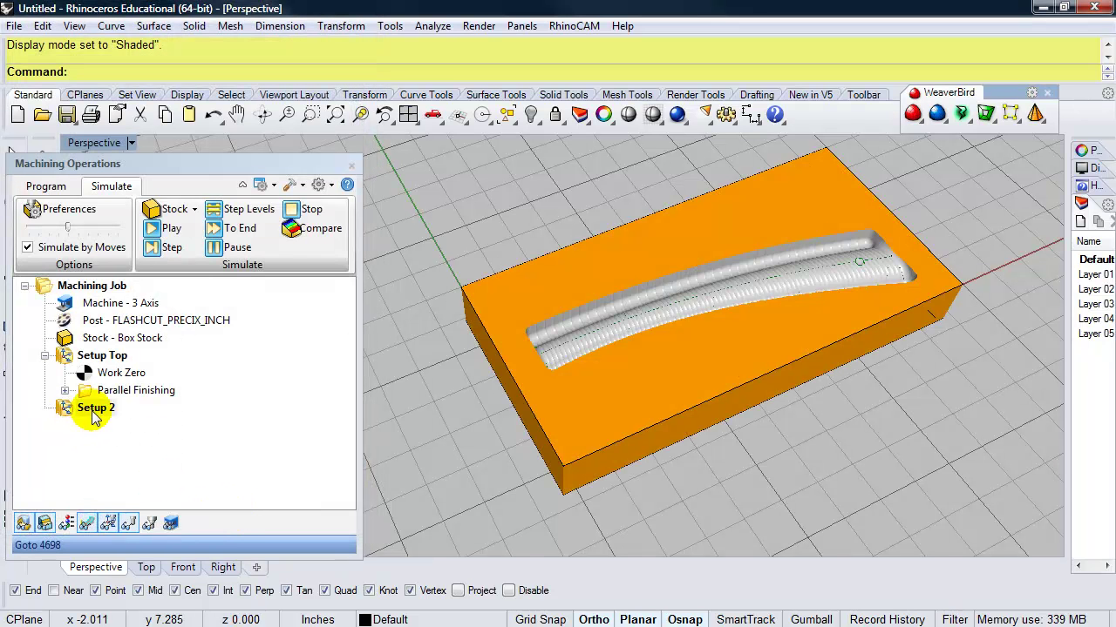
Rename the new setup to Setup Bottom
right_click(96, 416)
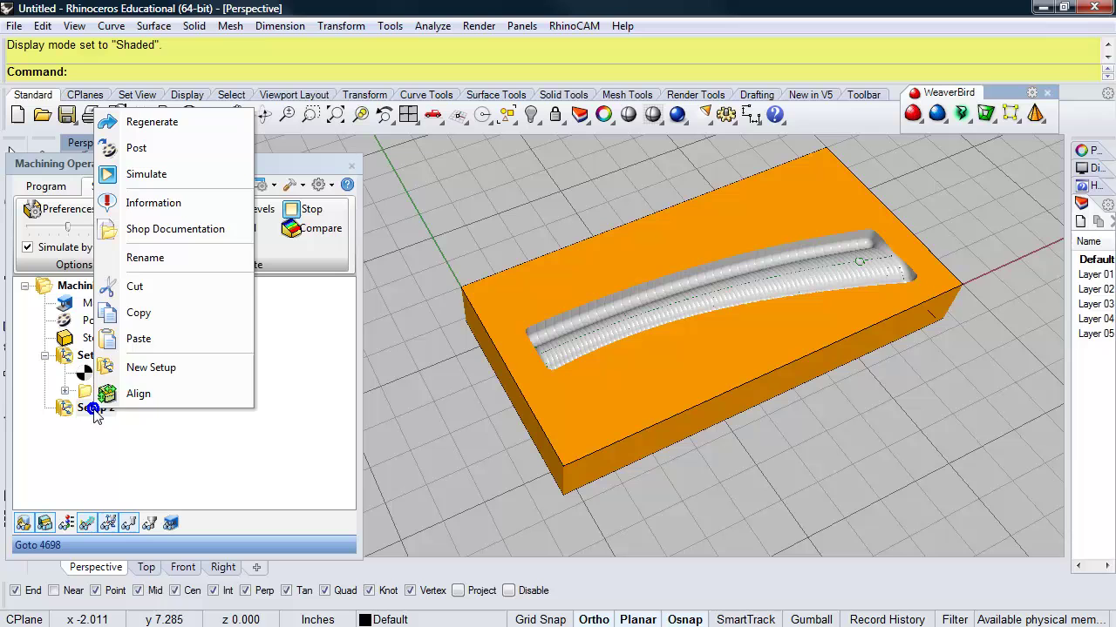
click(148, 257)
click(129, 411)
click(123, 410)
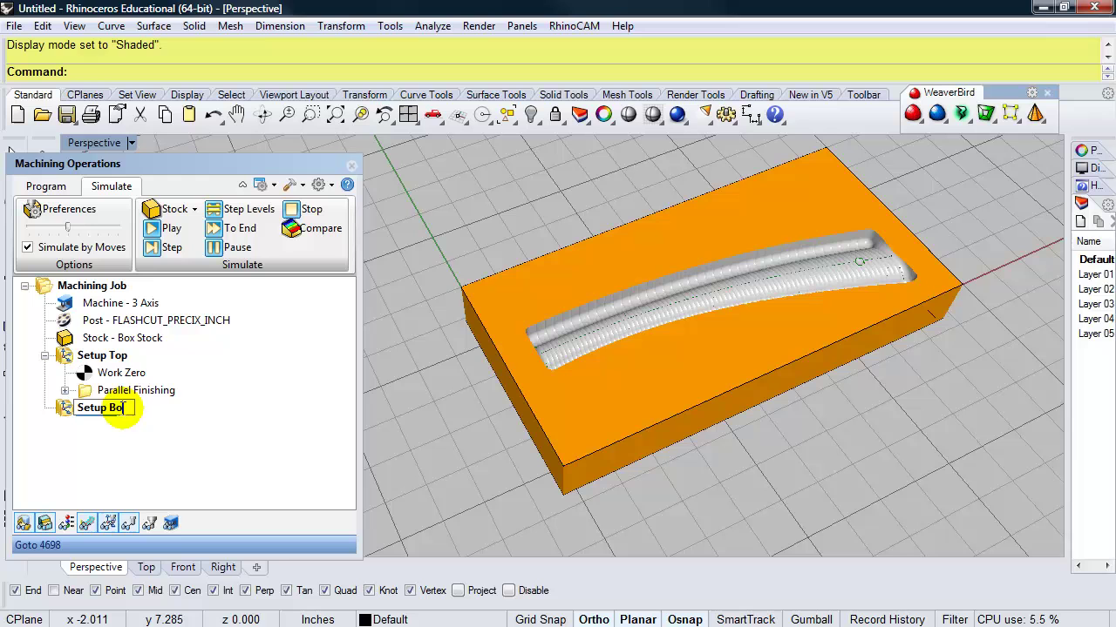
text(Bottom)
click(111, 438)
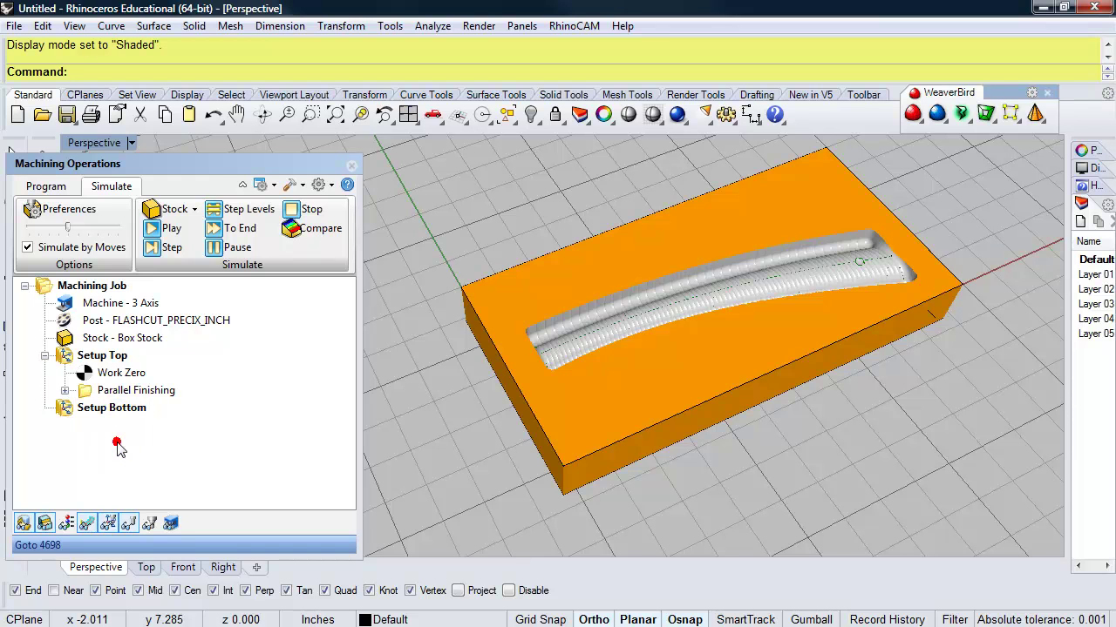
Pick the stock's lower corner (X 12, Y 0, Z -1.5) as Setup Bottom's Work Zero and generate it
click(46, 188)
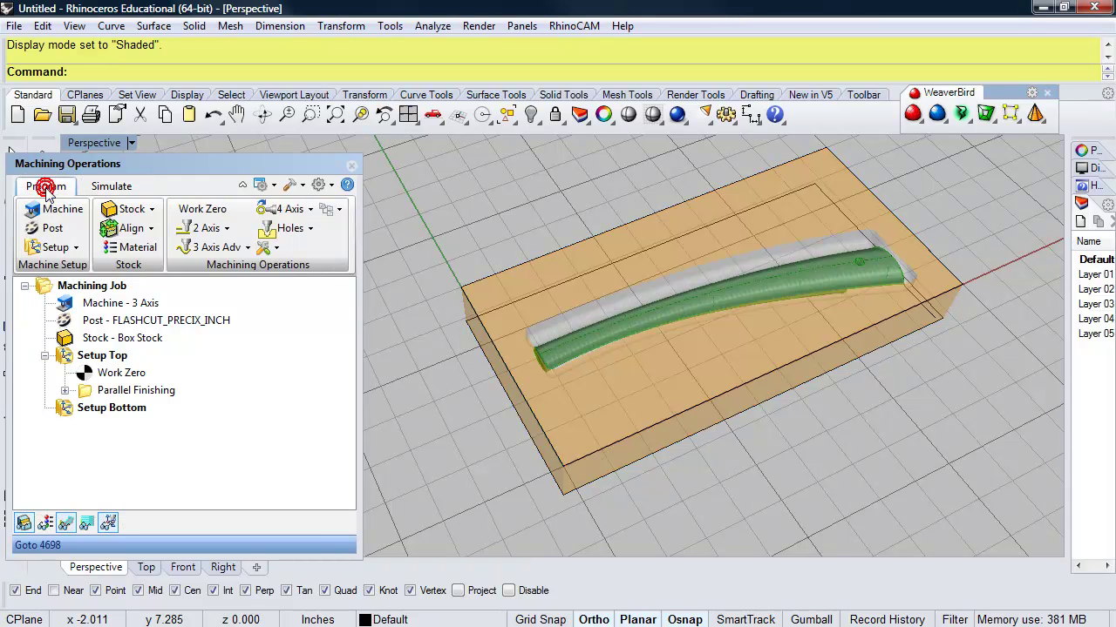
click(212, 214)
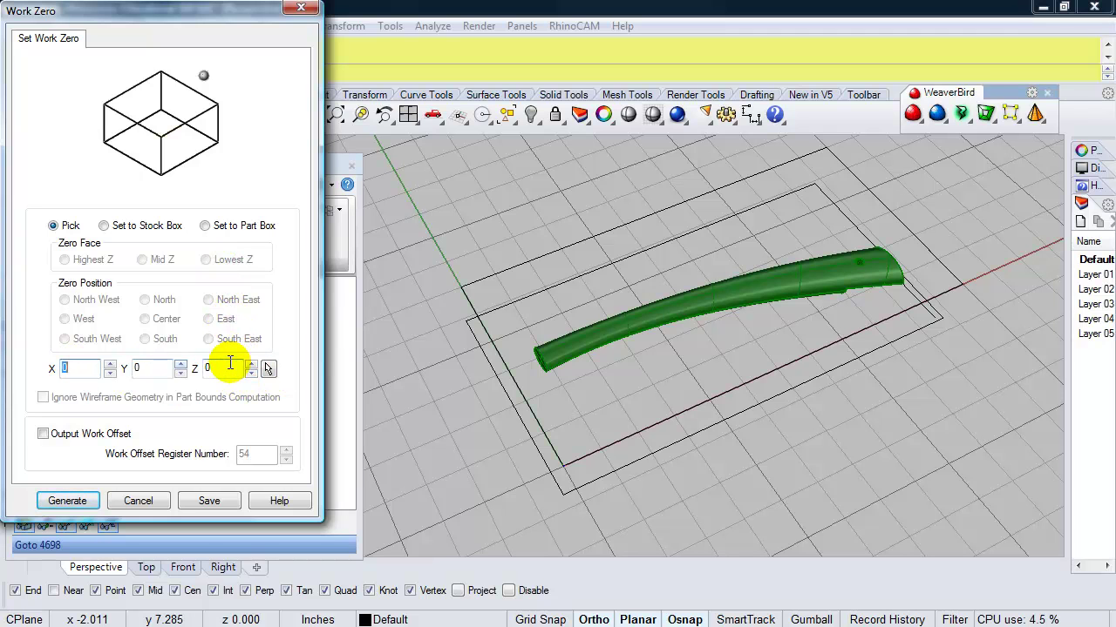
click(268, 369)
right_drag(953, 378, 942, 291)
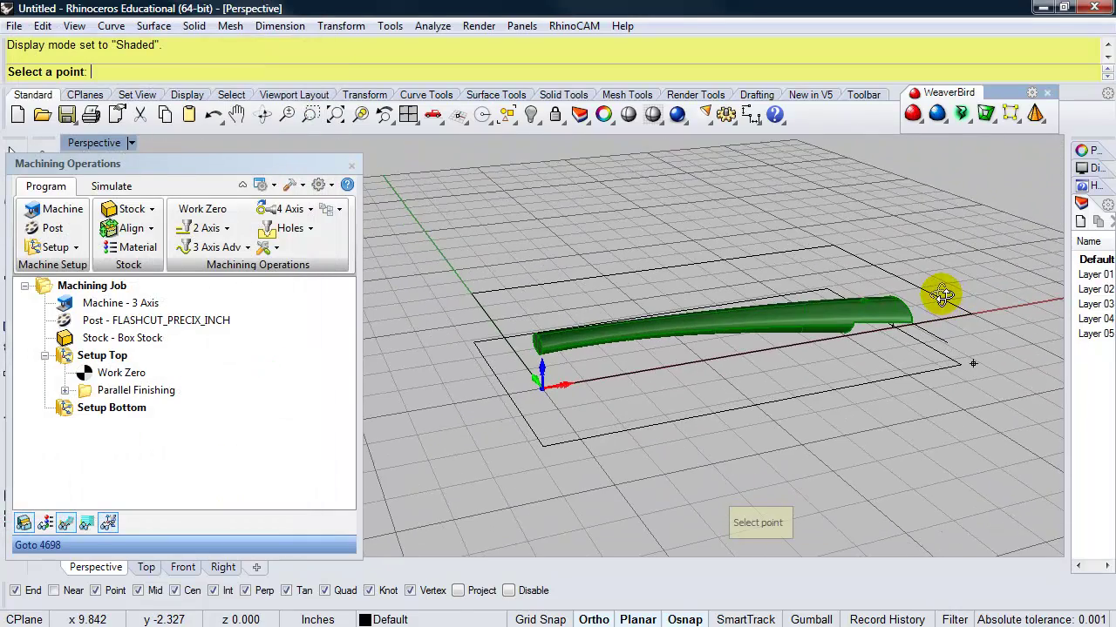
click(962, 370)
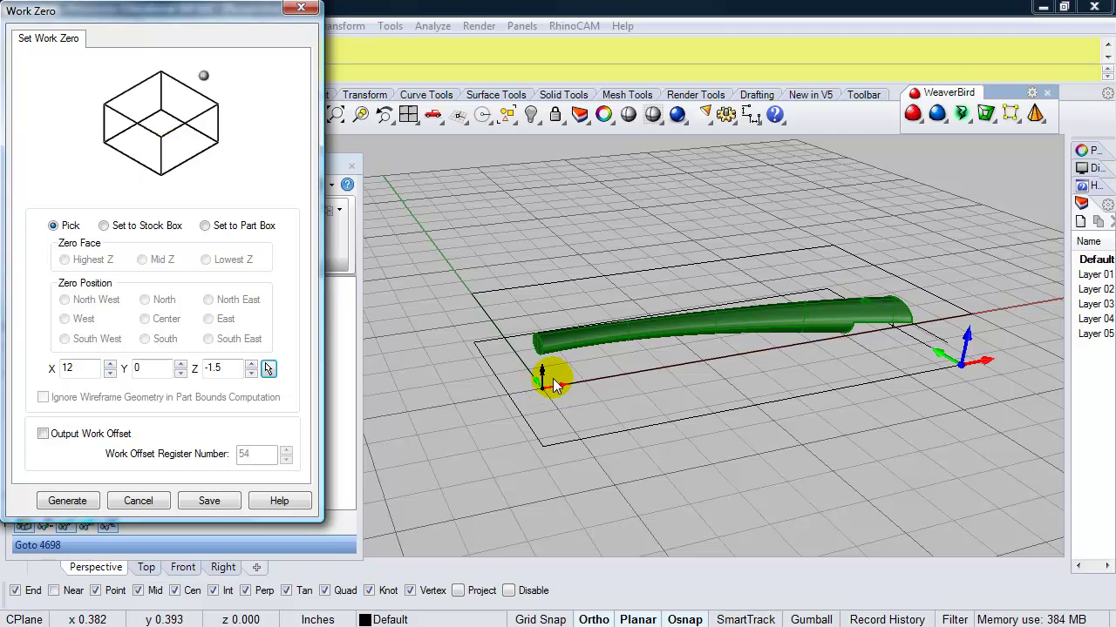
click(68, 502)
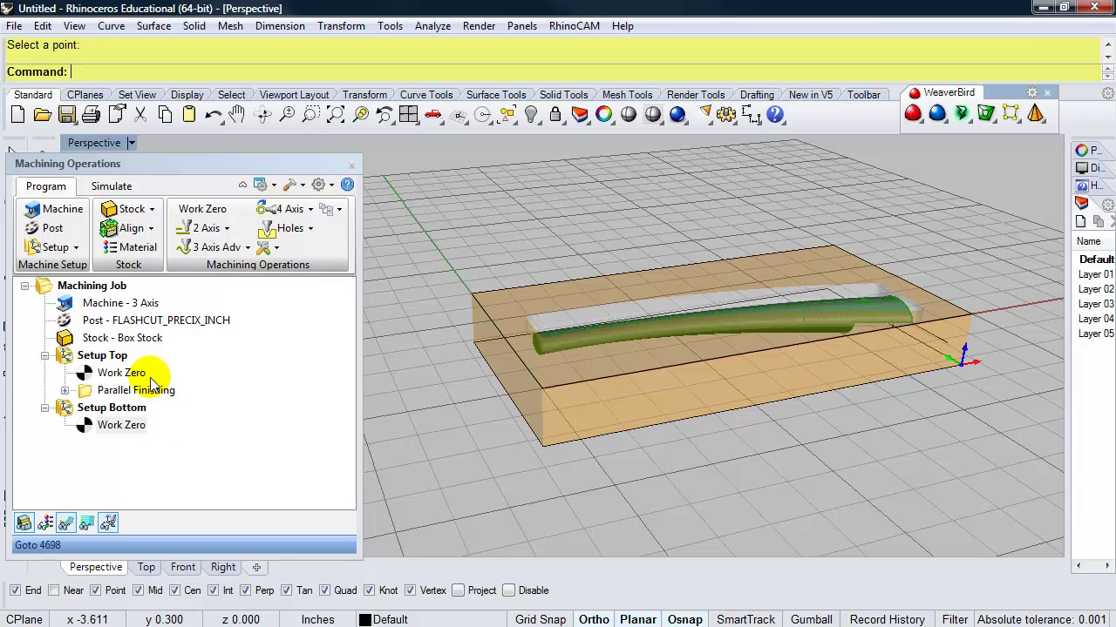
Copy the top Parallel Finishing operation and paste it beneath Setup Bottom's Work Zero
click(86, 394)
right_click(88, 394)
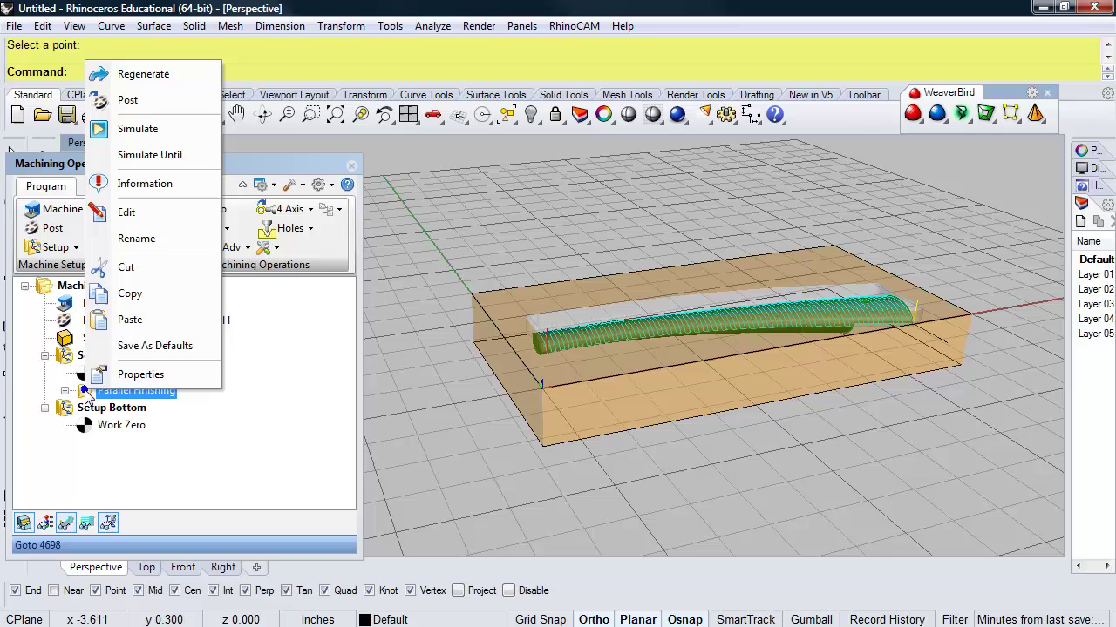
click(122, 294)
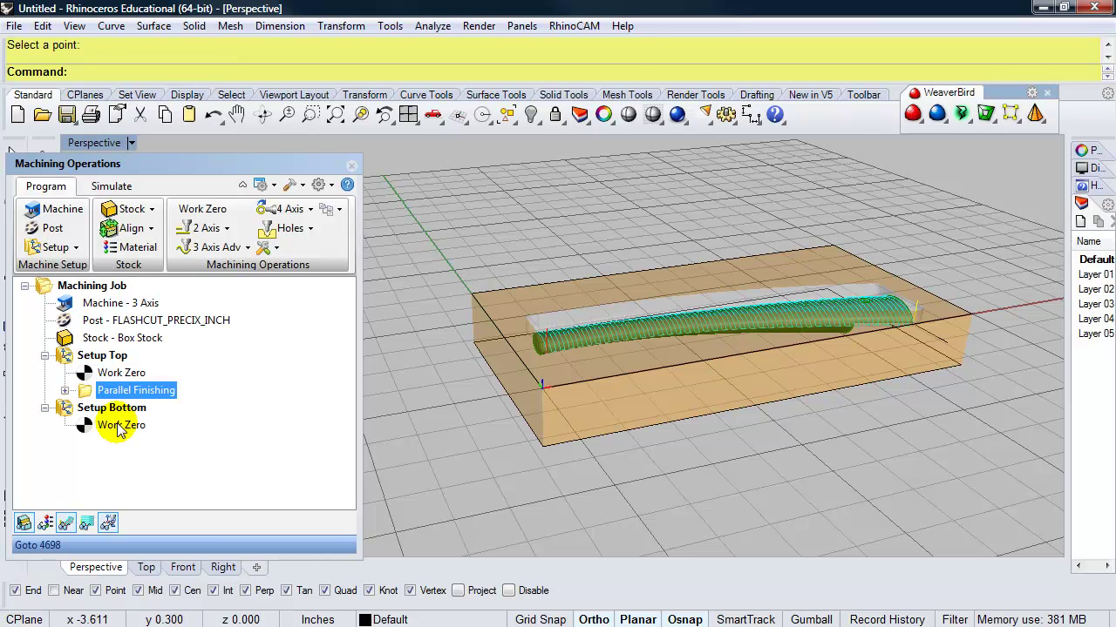
click(118, 425)
right_click(109, 447)
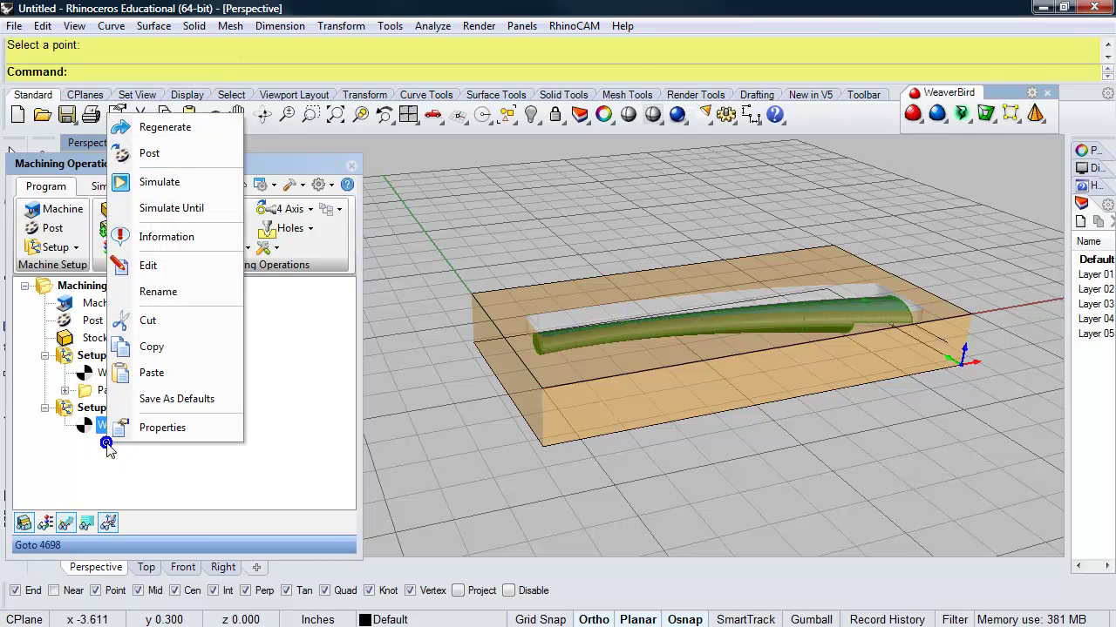
click(142, 374)
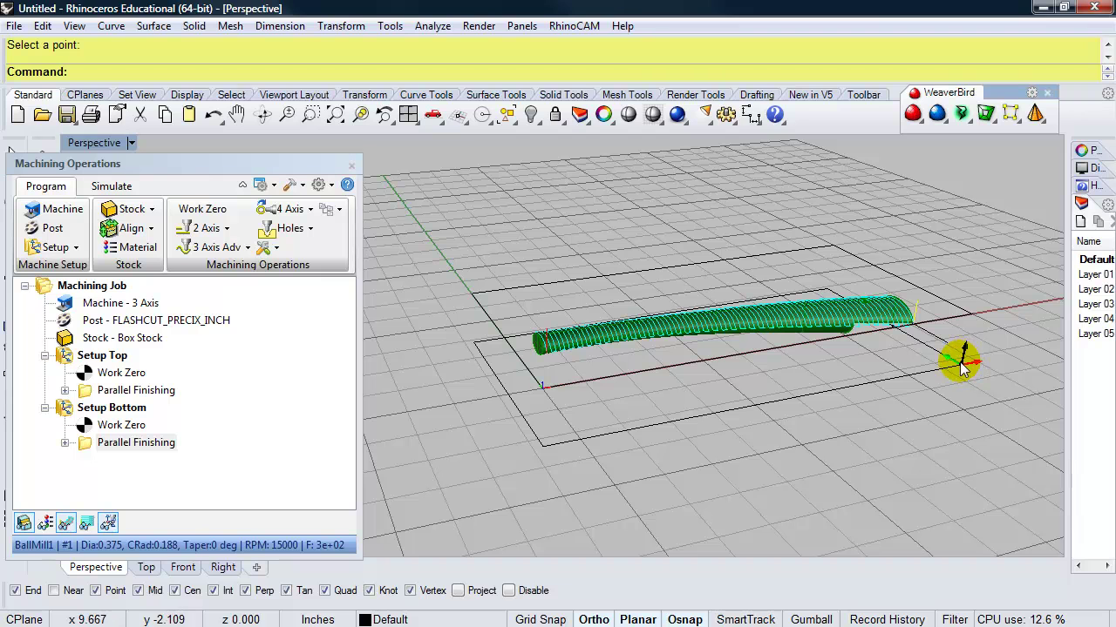
Rotate3D the leg part and its four curves about an axis from the stock edge midpoint, flipping it
drag(581, 219, 769, 470)
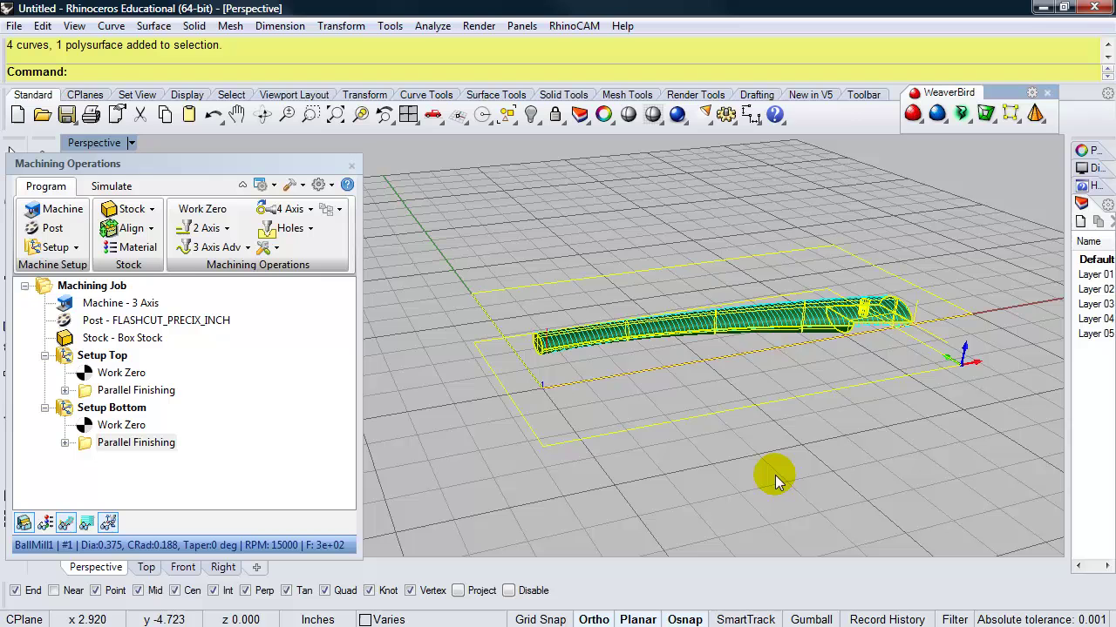
text(ate)
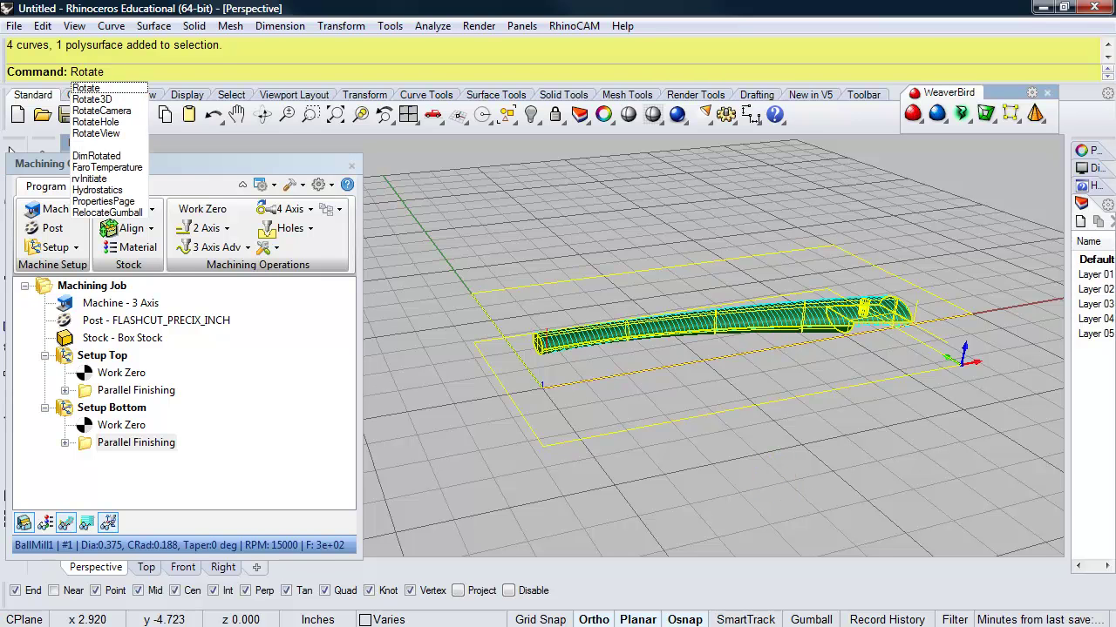
click(94, 100)
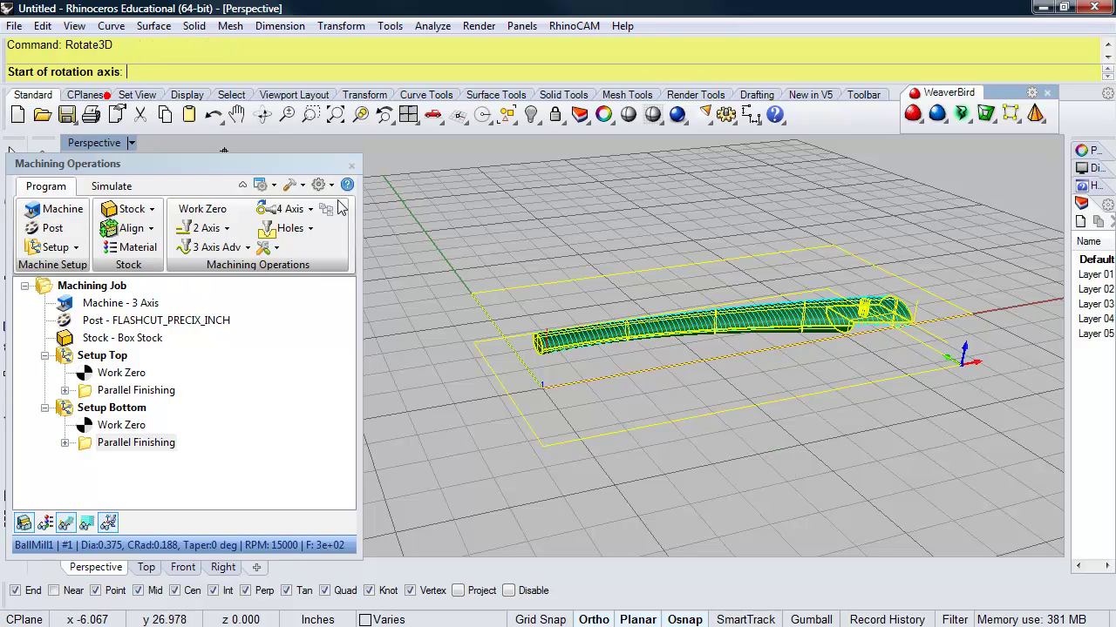
click(775, 348)
click(685, 619)
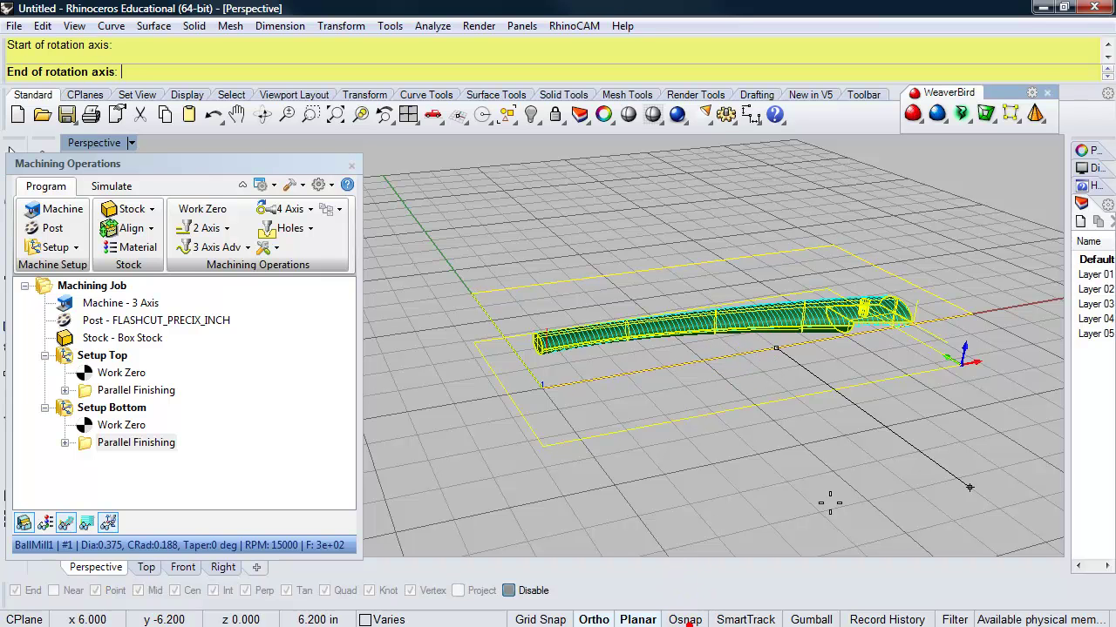
click(937, 427)
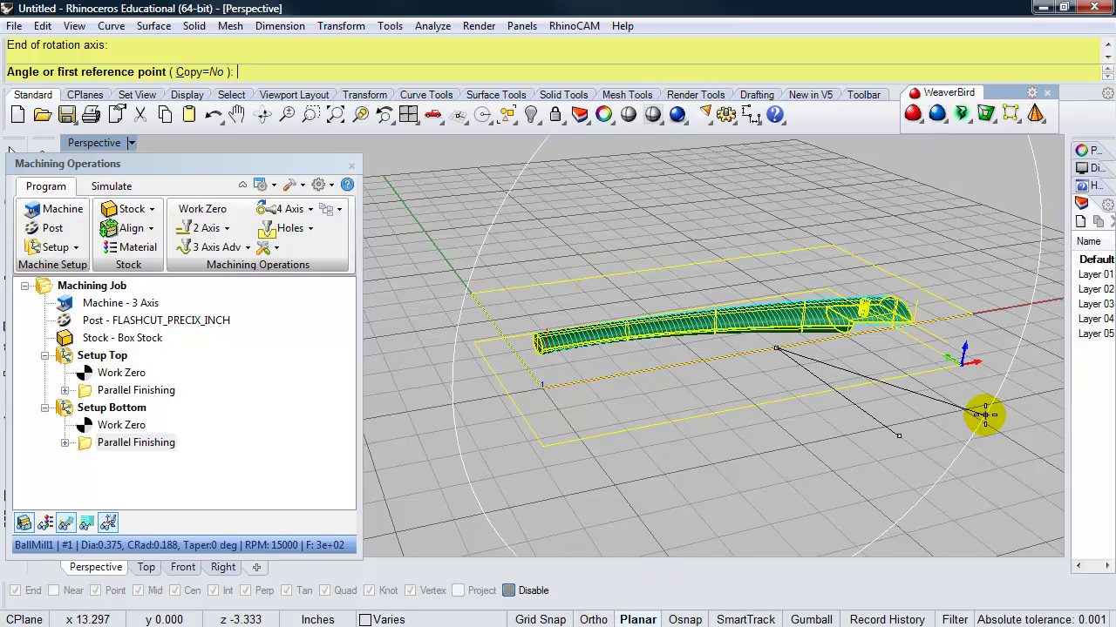
click(982, 412)
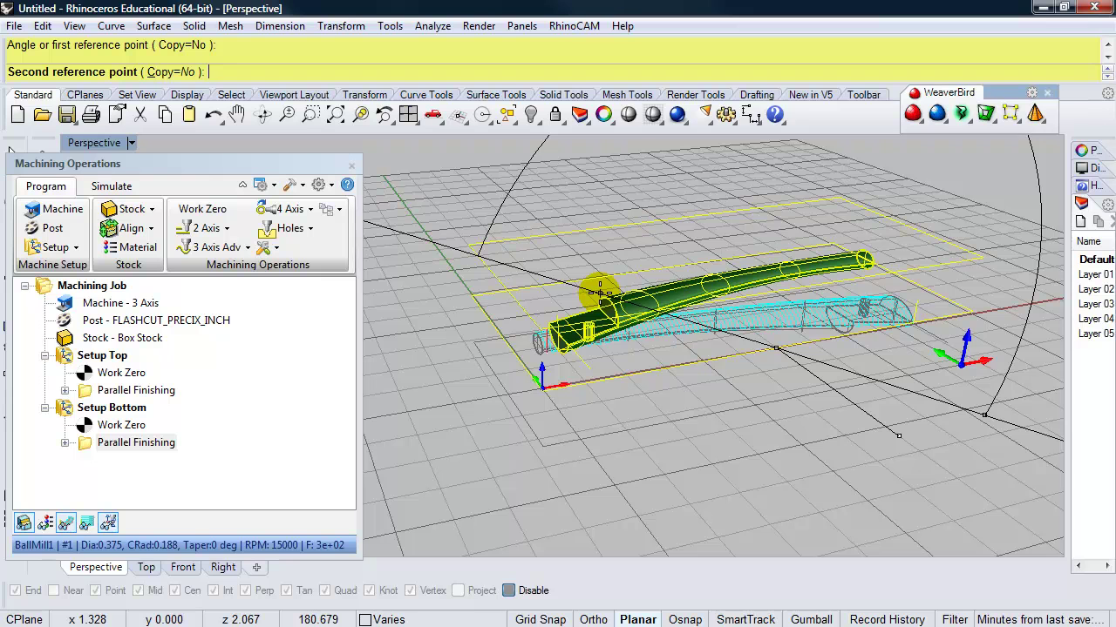
click(600, 292)
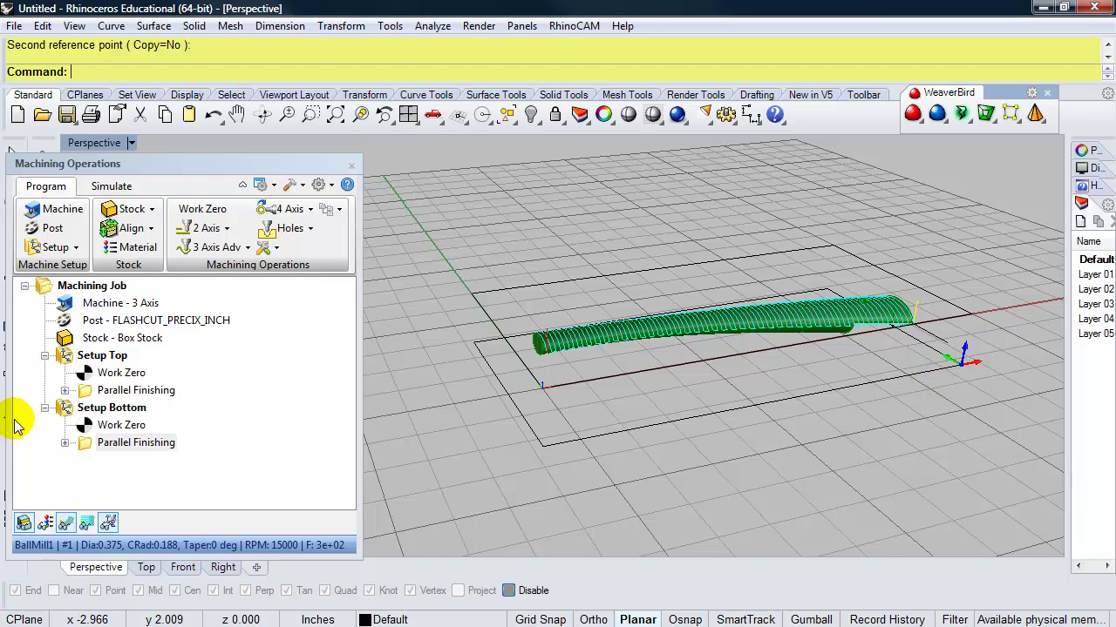
Spin Setup Bottom's orientation 180° about the X axis and check its flipped Work Zero
click(63, 413)
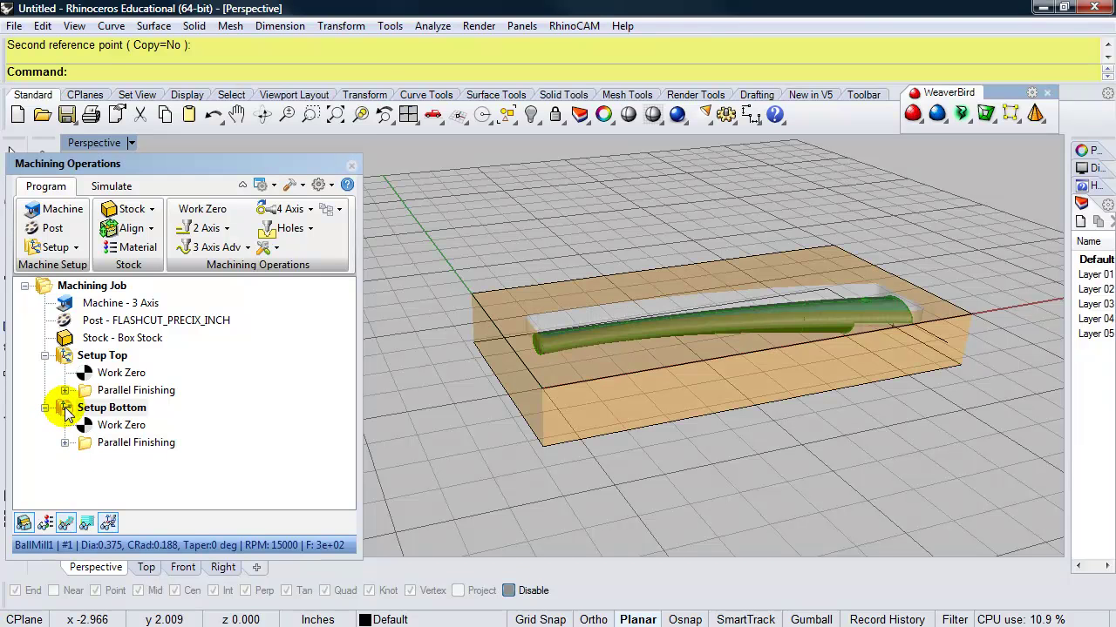
double_click(65, 407)
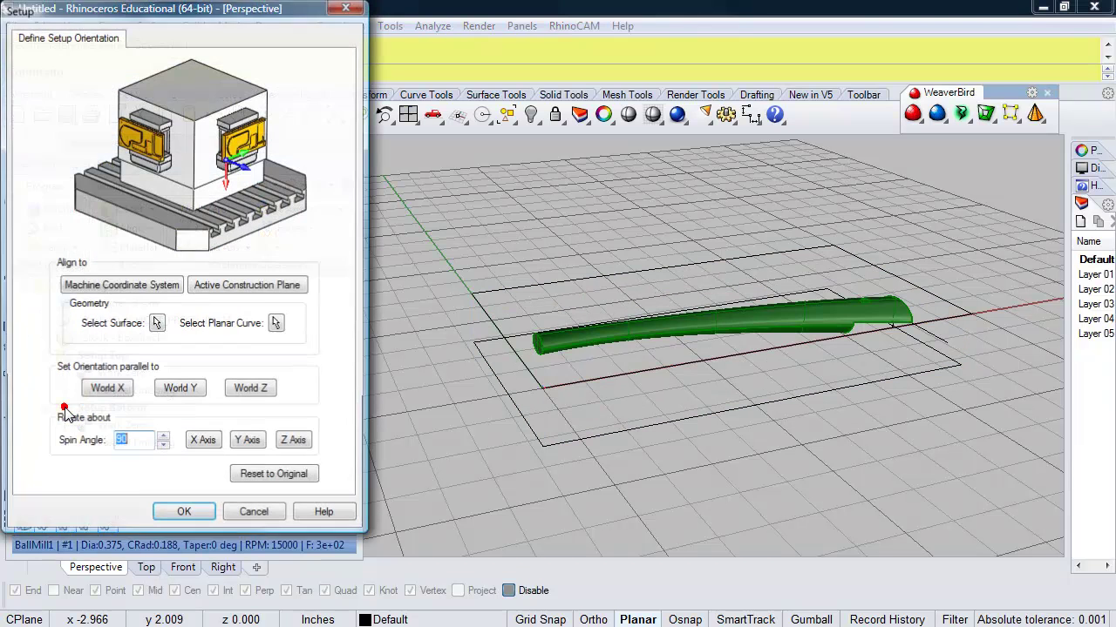
double_click(122, 441)
text(18)
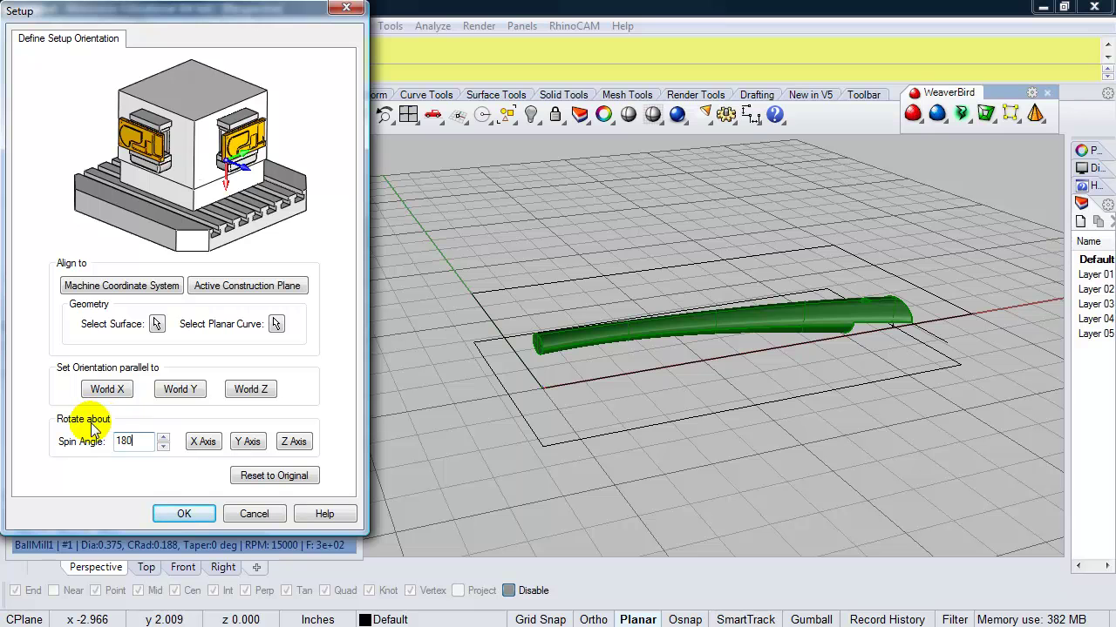
click(200, 446)
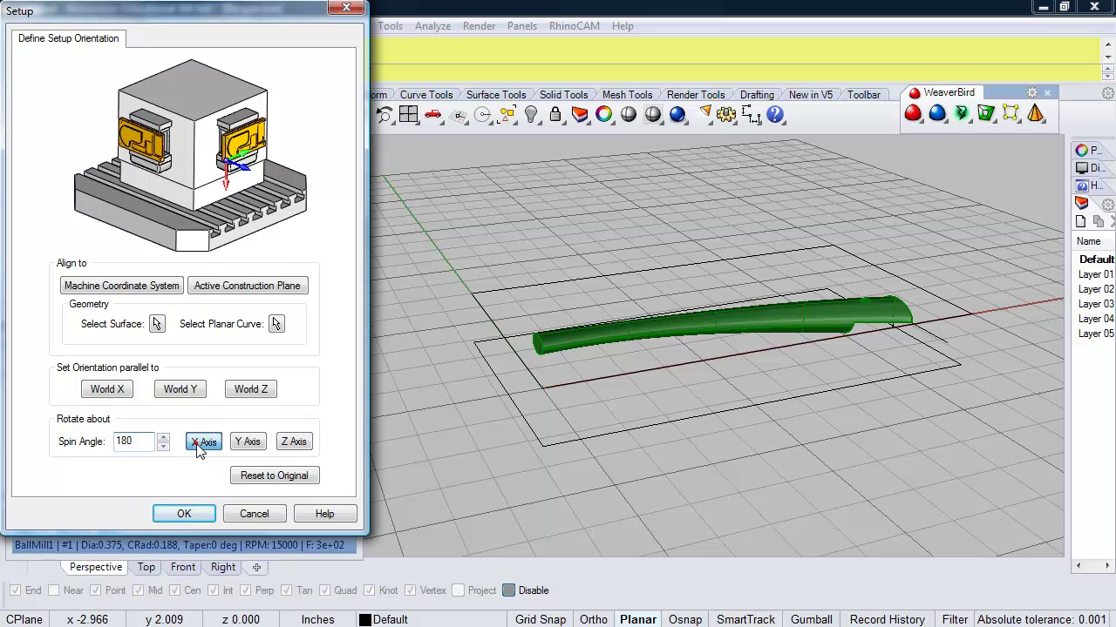
click(192, 514)
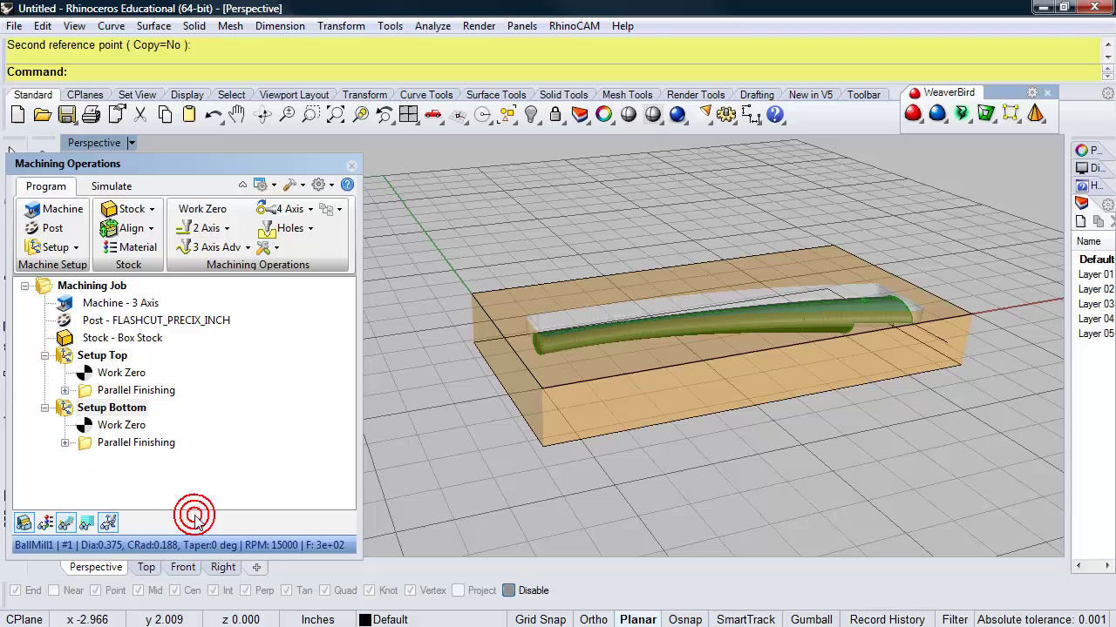
click(120, 427)
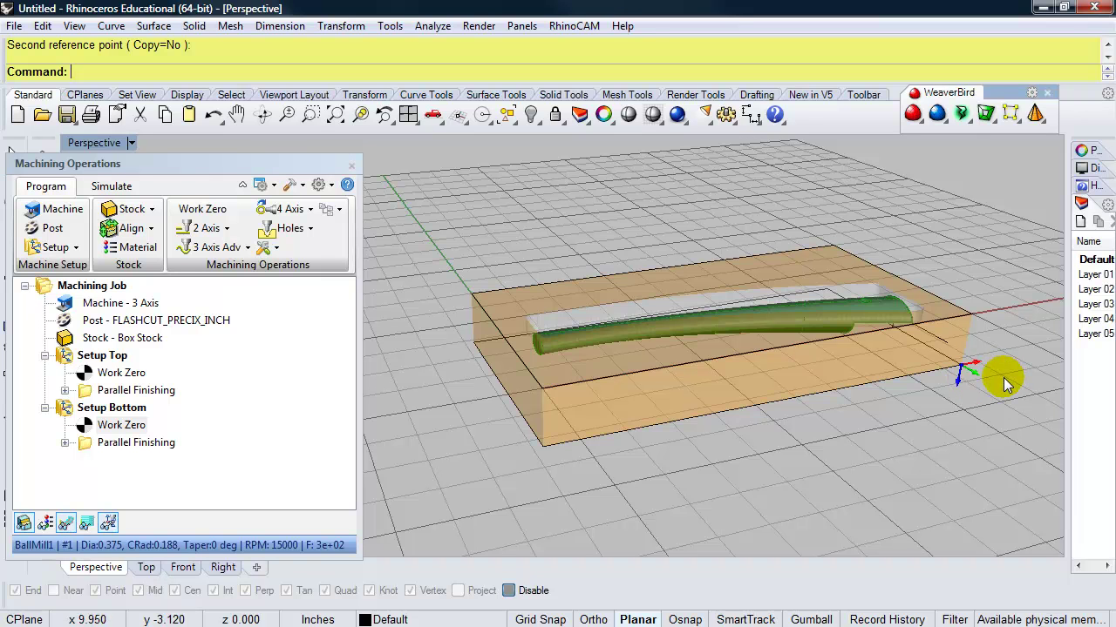
Set the copied Parallel Finishing's lowest Z to -0.97499 from the curve end and generate it
click(84, 444)
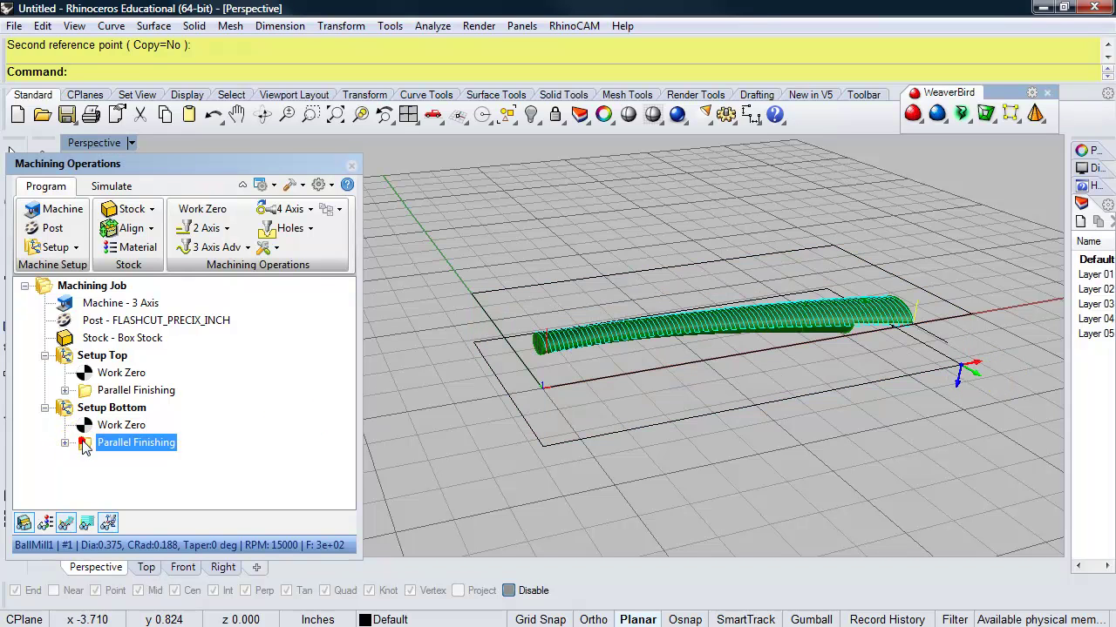
click(85, 445)
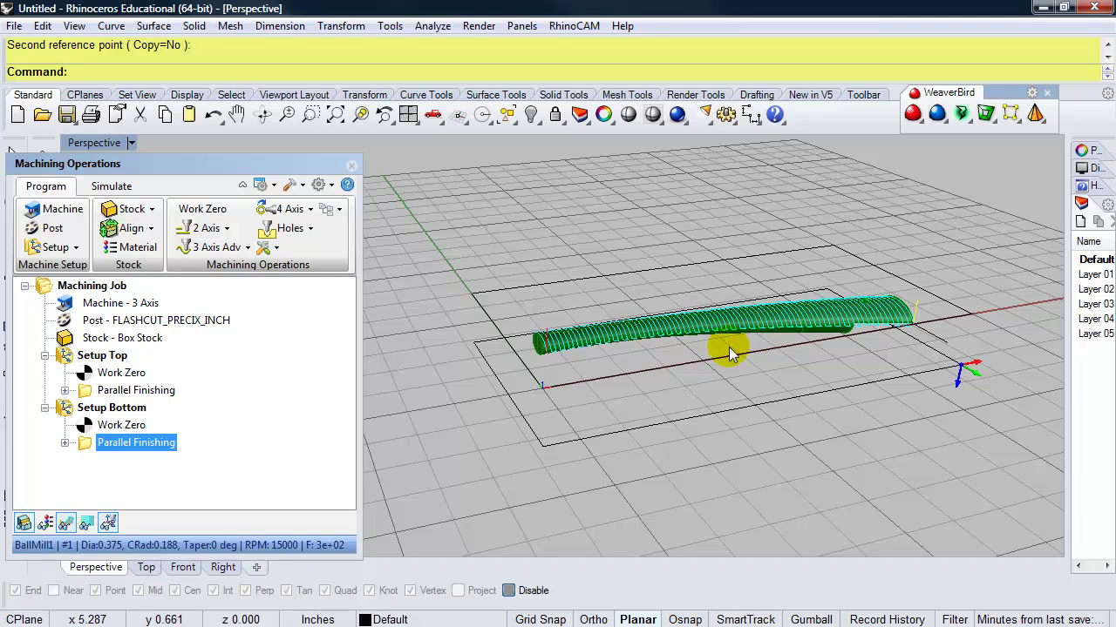
double_click(87, 447)
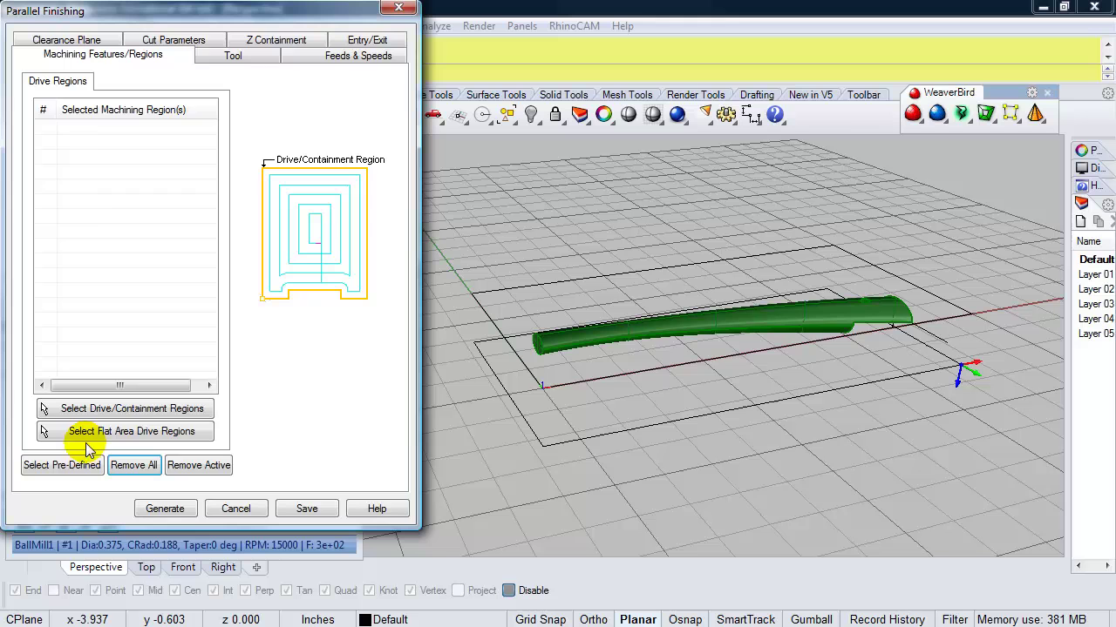
click(257, 41)
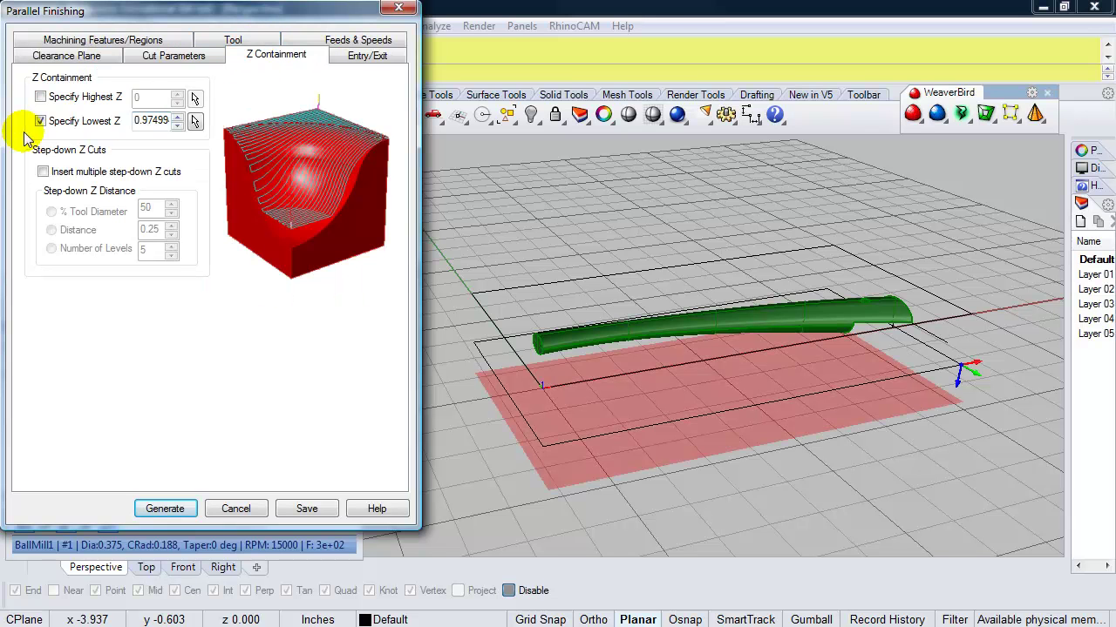
click(195, 121)
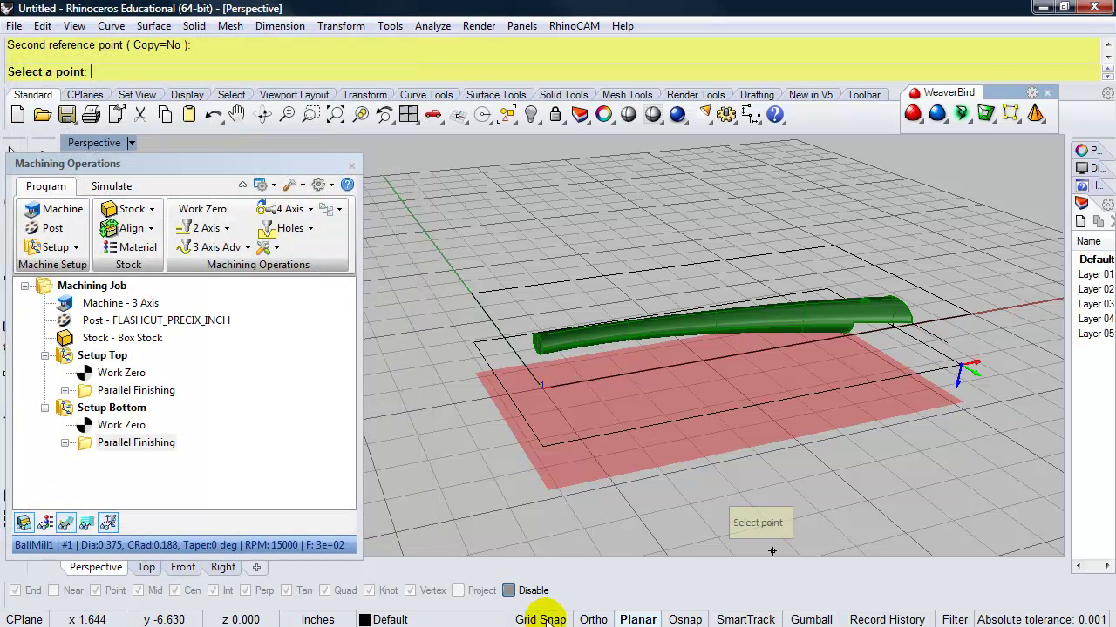
click(684, 620)
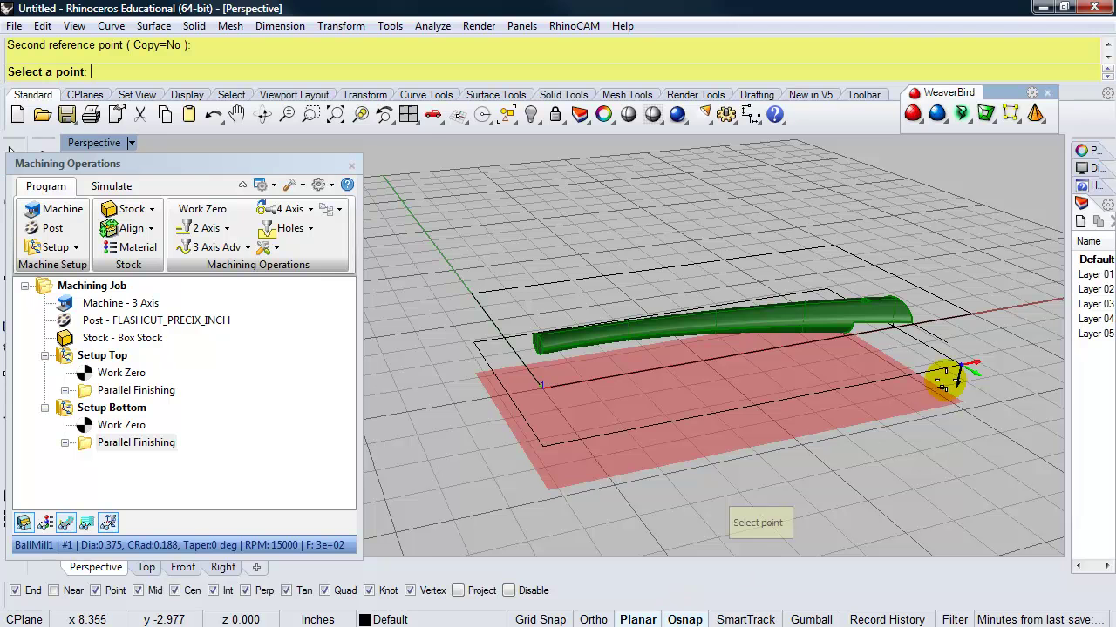
click(939, 343)
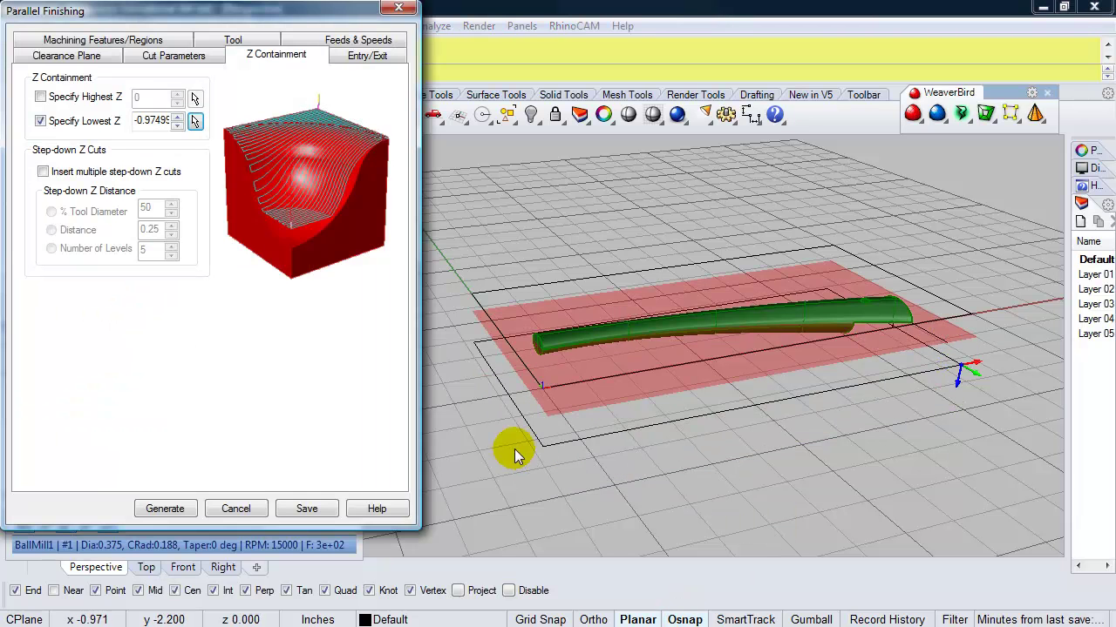
click(155, 508)
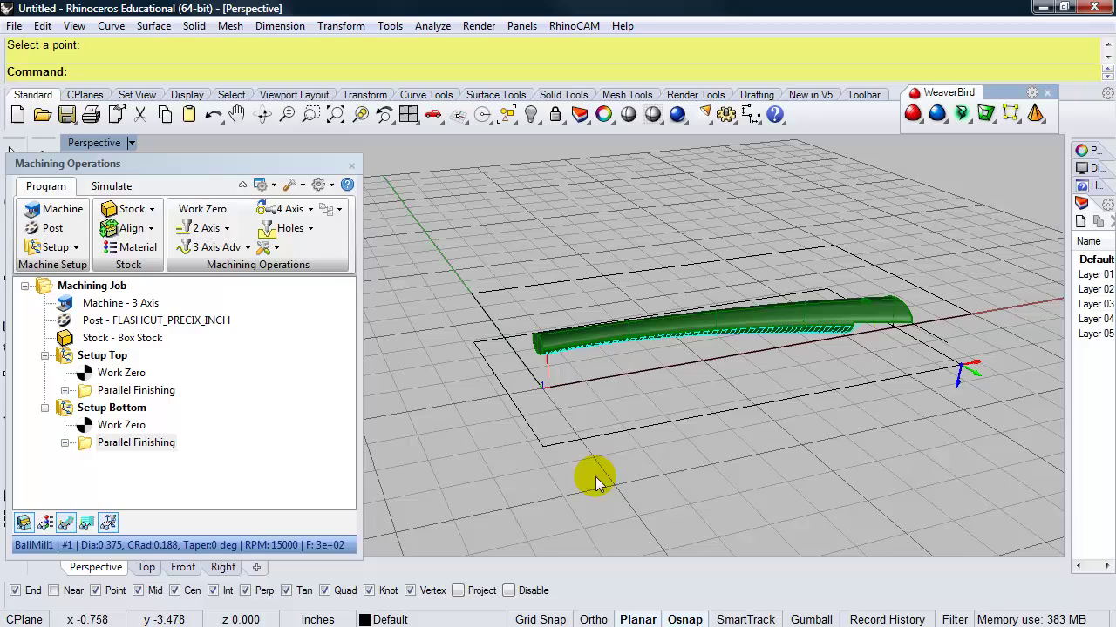
mouse_move(663, 471)
right_down()
mouse_move(668, 428)
mouse_move(642, 369)
mouse_move(581, 368)
mouse_move(580, 418)
mouse_move(672, 474)
right_up()
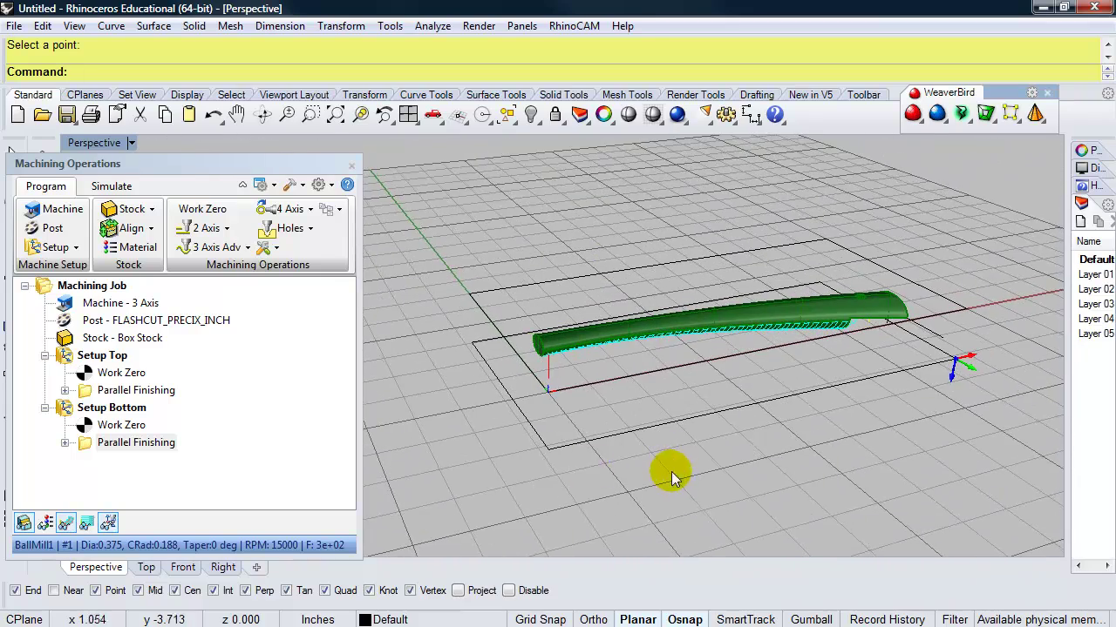
Rename the Setup Top finishing operation to Parallel Finishing Top
click(125, 390)
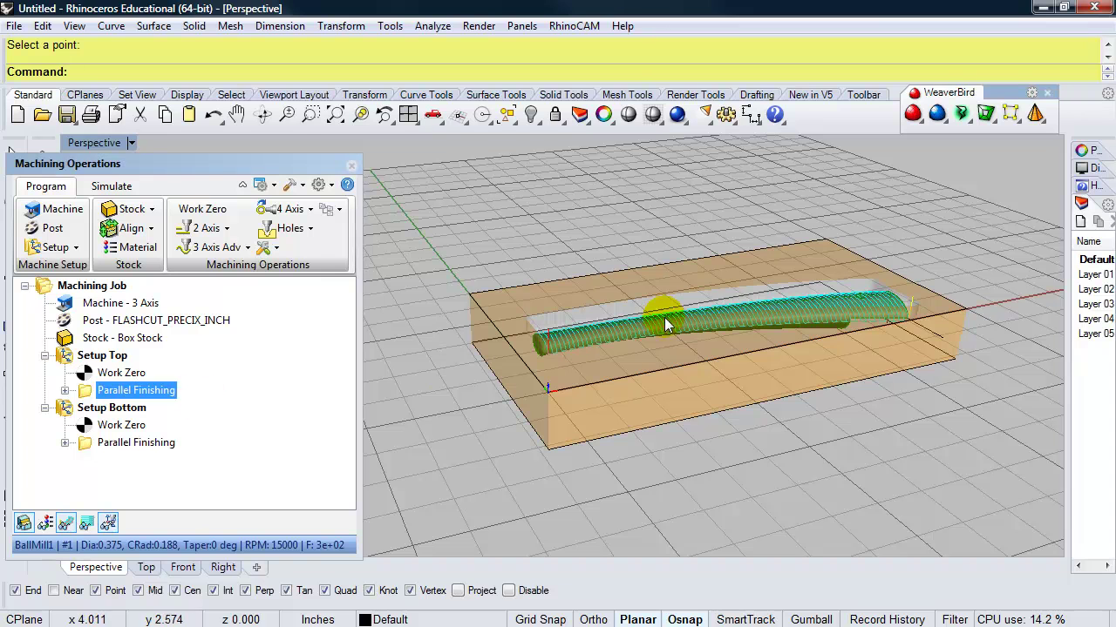
right_click(168, 391)
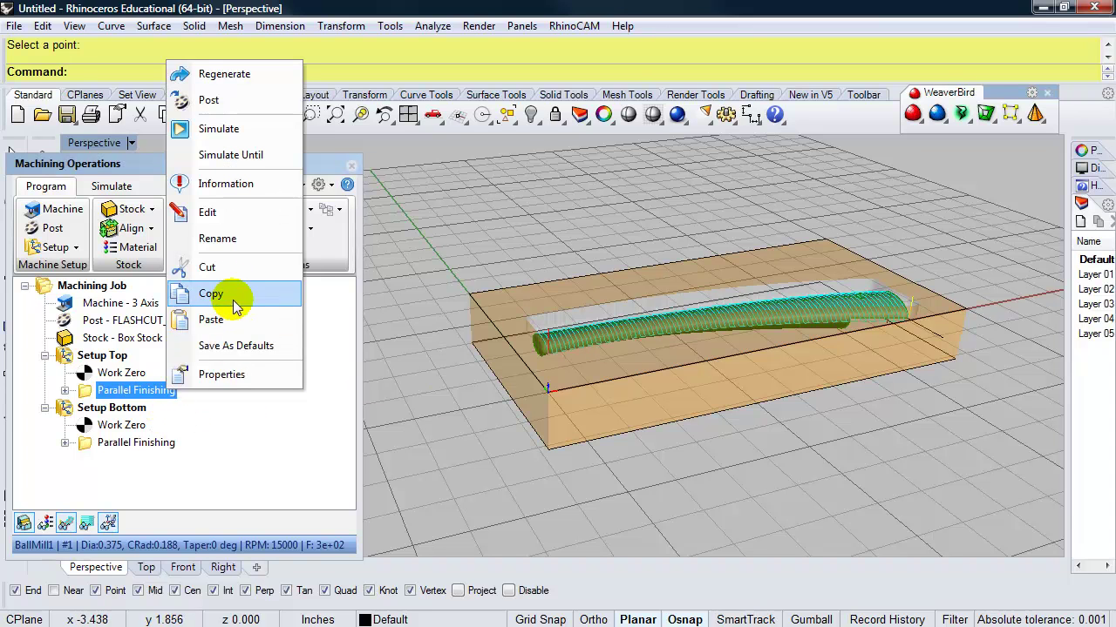
click(218, 239)
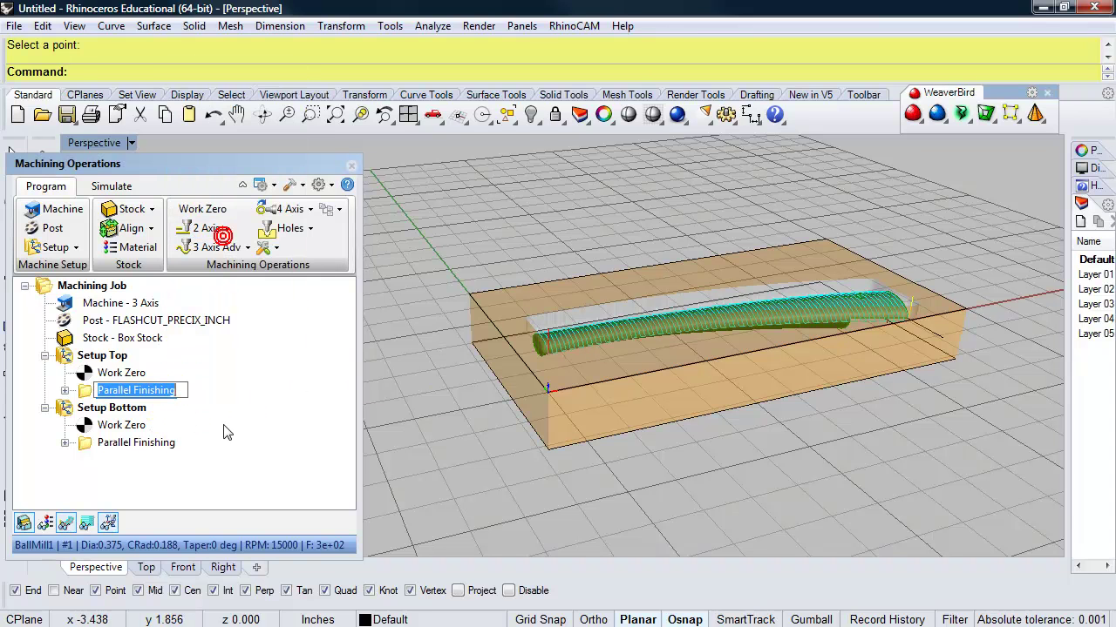
click(181, 389)
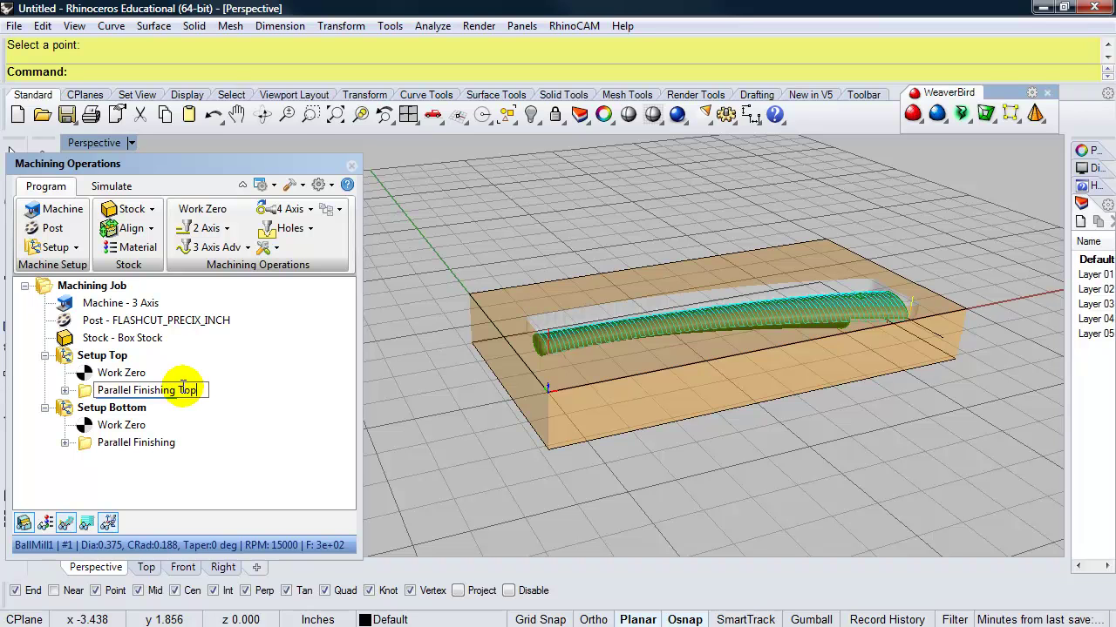
key(Return)
Rename the Setup Bottom finishing operation to Parallel Finishing Bottom
click(172, 441)
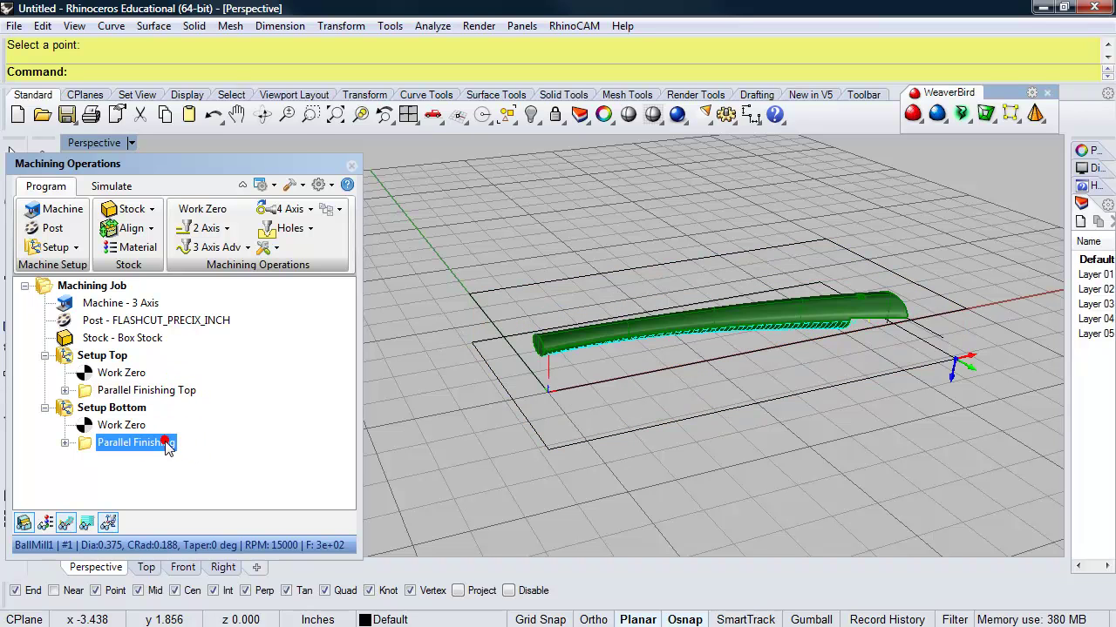
right_click(168, 445)
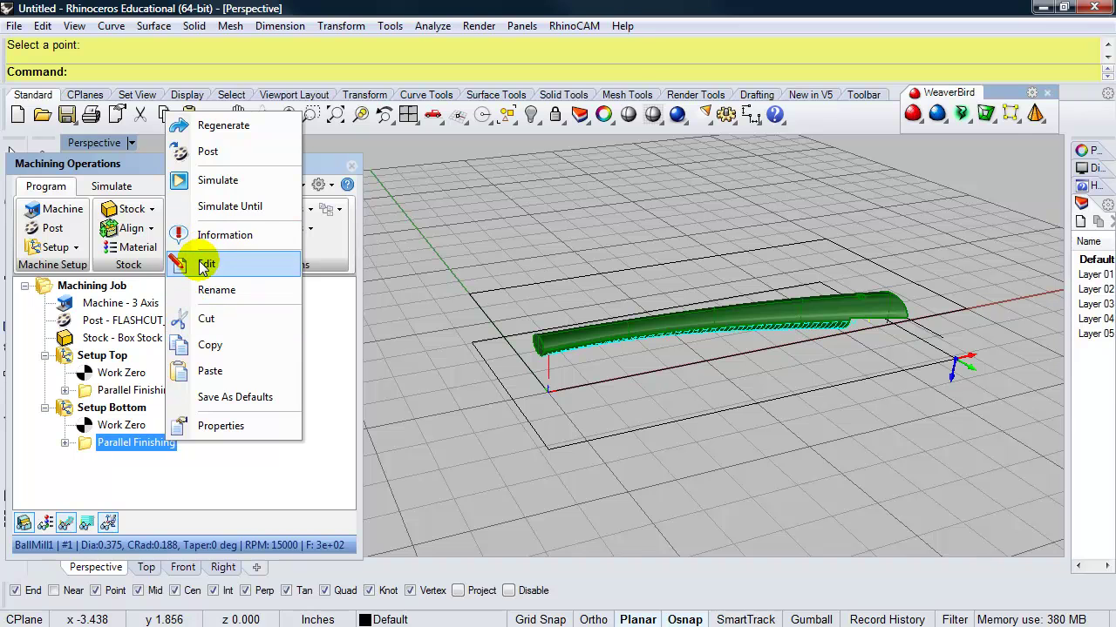
click(214, 291)
click(178, 444)
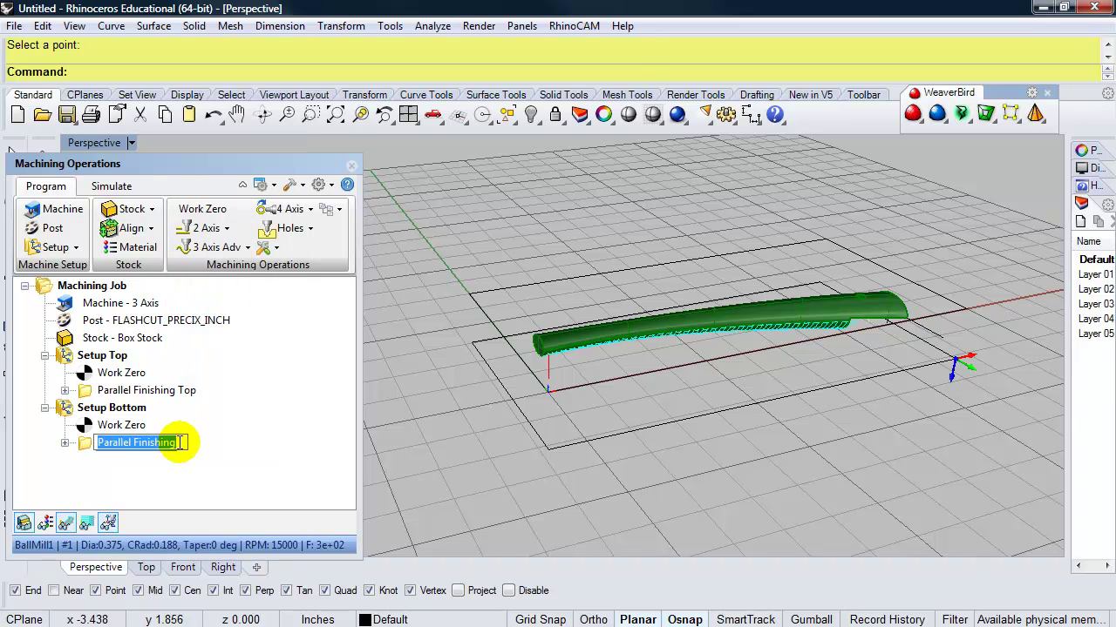
text(Bottom)
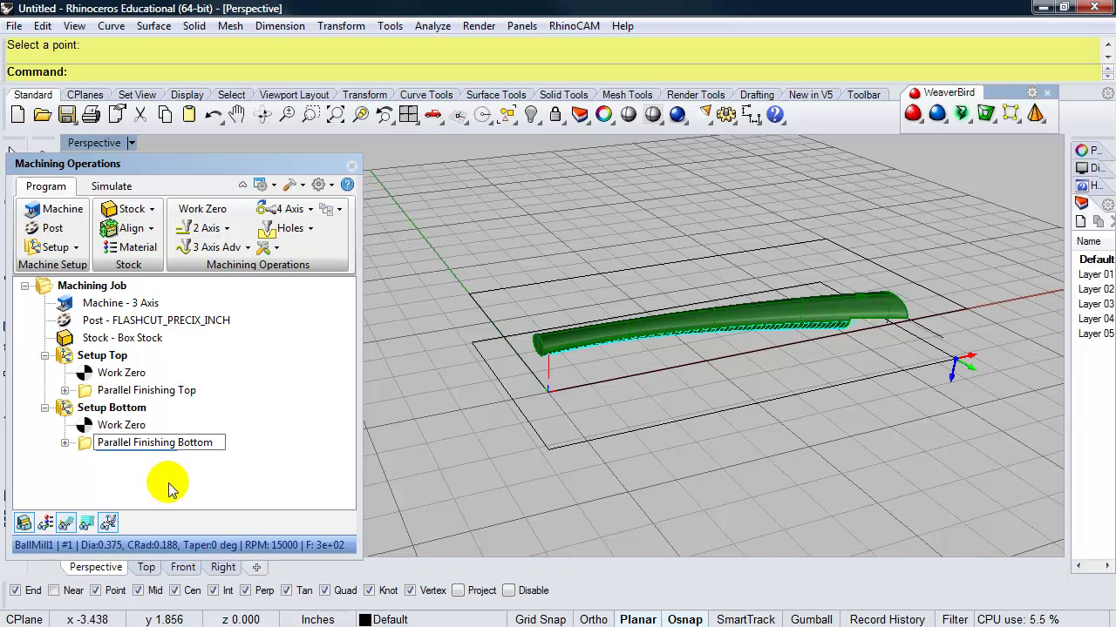
click(166, 484)
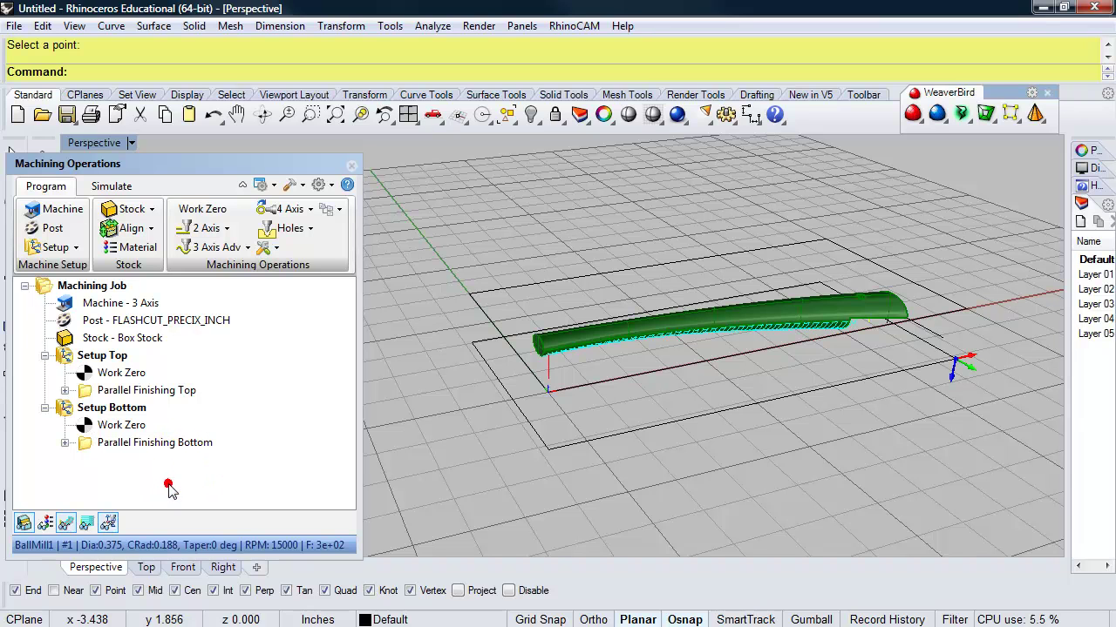
click(164, 441)
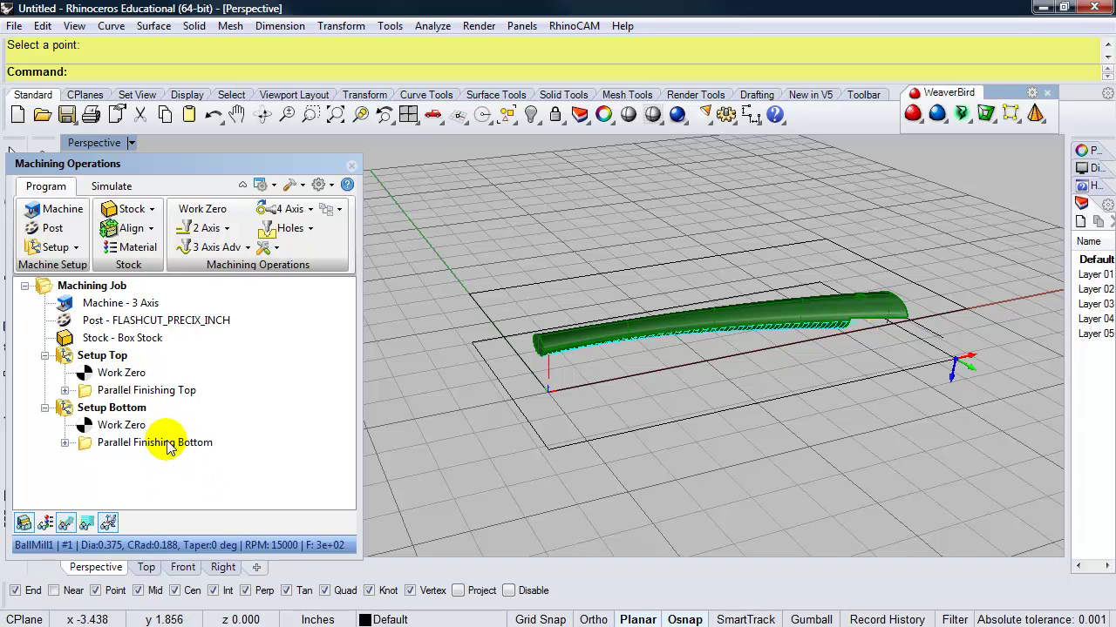
click(165, 441)
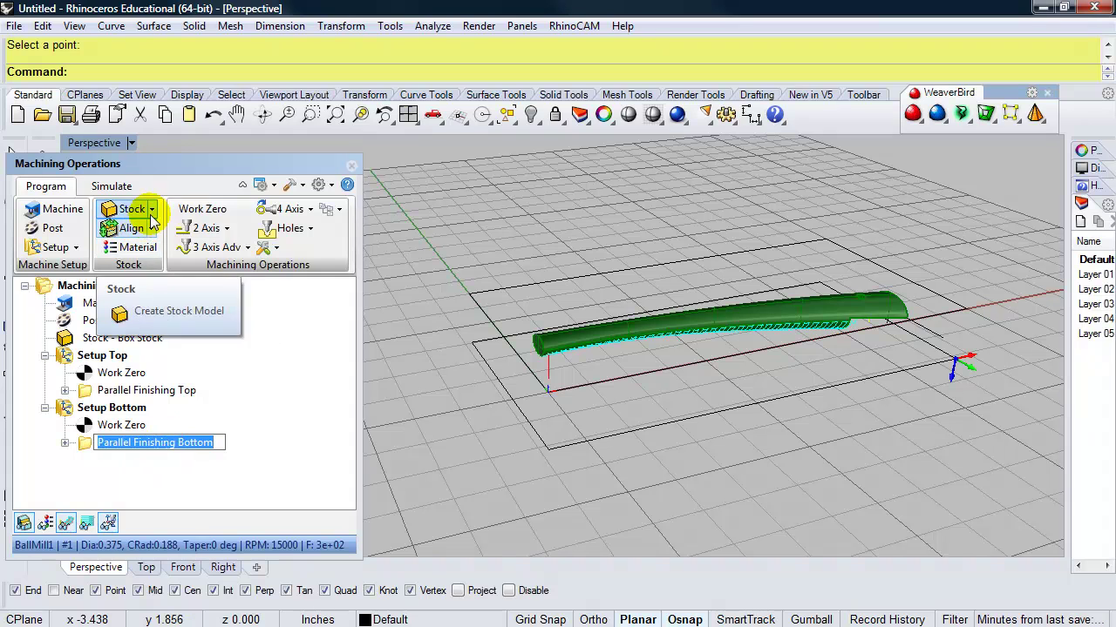
Run the cutting simulation to move 4199 and orbit to inspect the carved orange stock
click(128, 188)
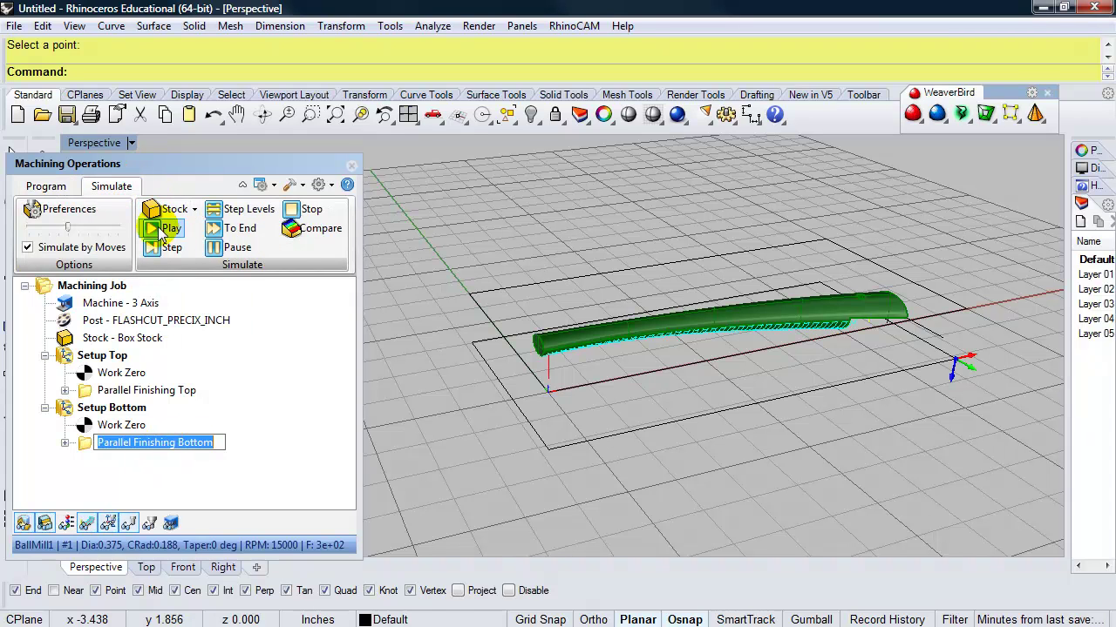
click(162, 229)
right_drag(741, 464, 695, 230)
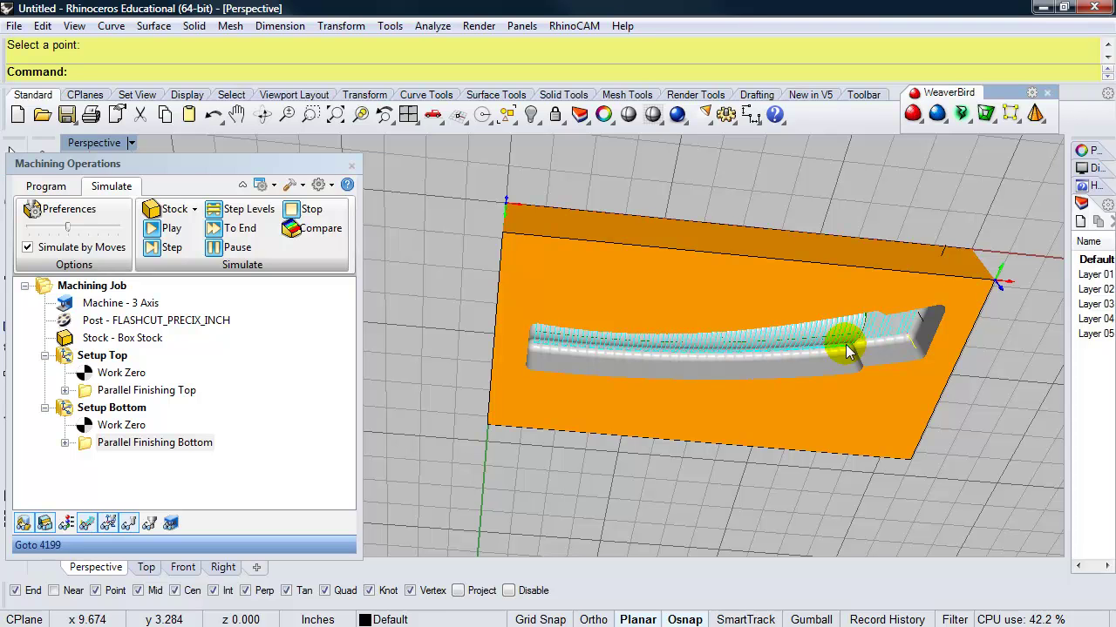
right_drag(835, 371, 421, 365)
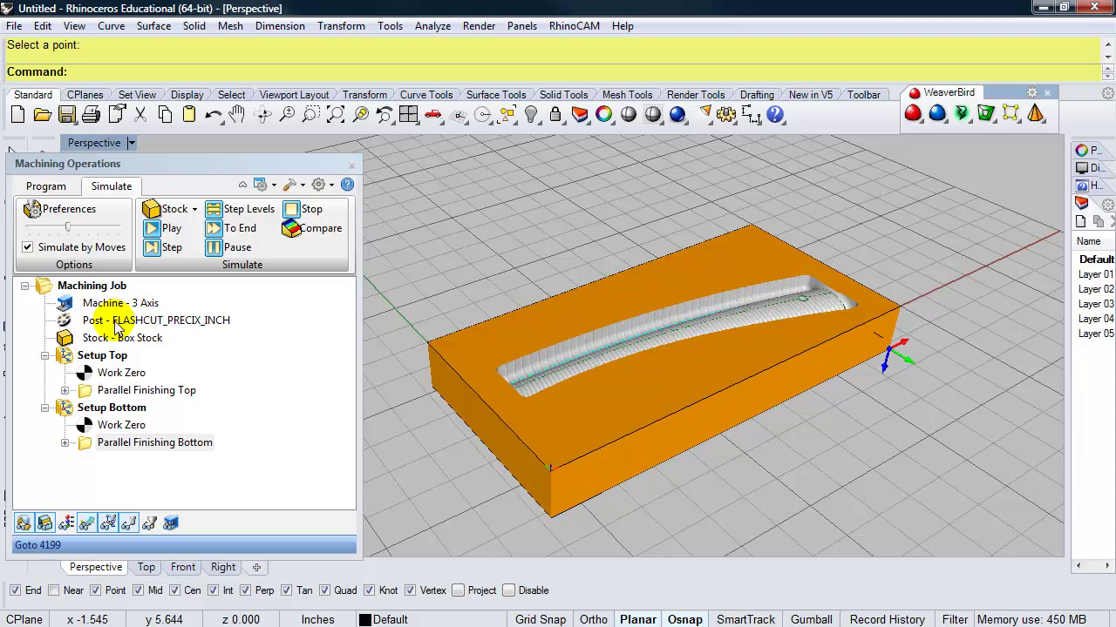
Keep FLASHCUT_PRECIX_INCH as the current post-processor in the Post settings
double_click(65, 321)
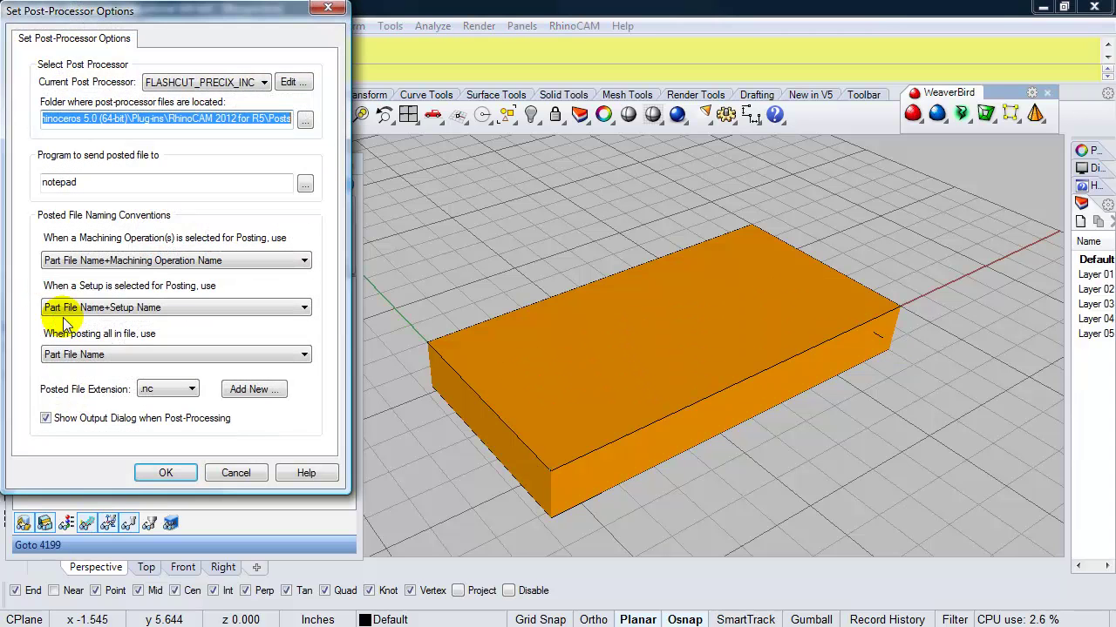
click(209, 82)
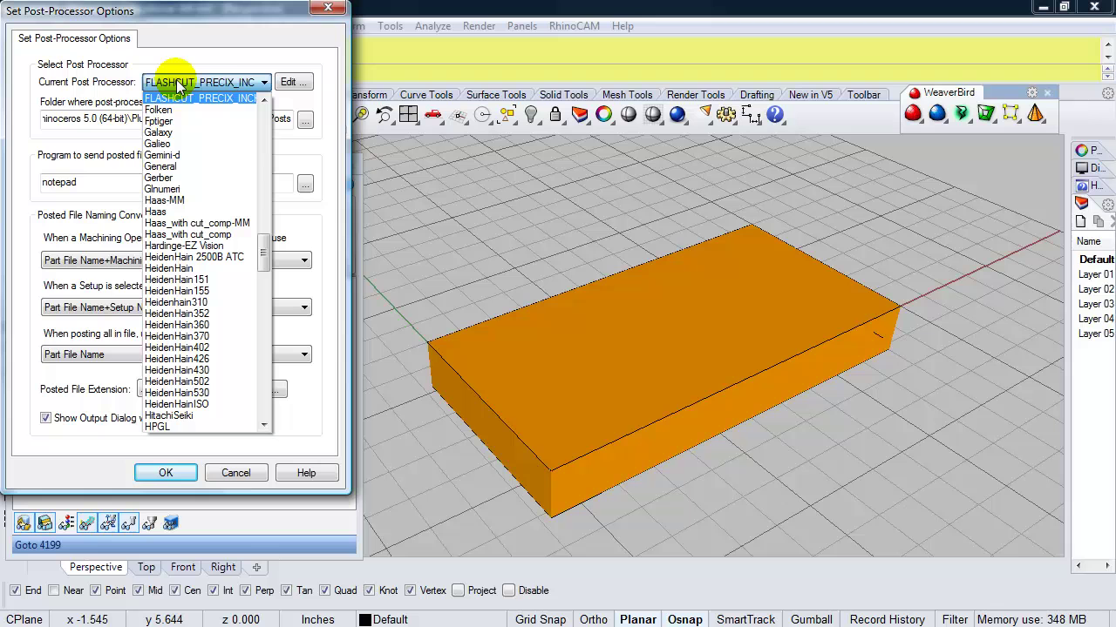
click(233, 59)
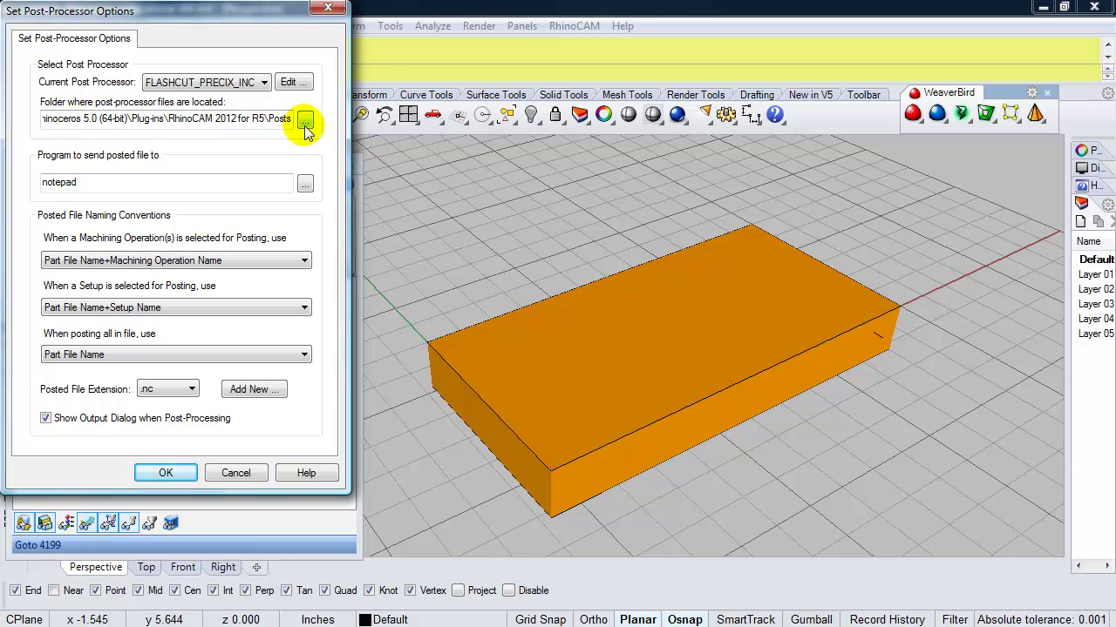
click(150, 472)
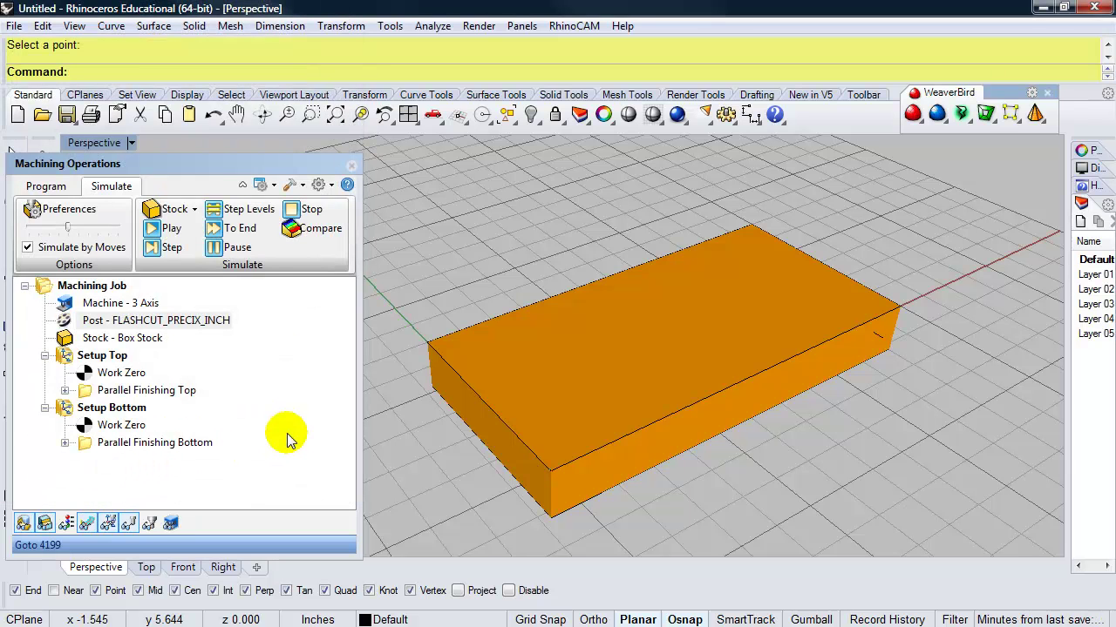
Review the Parallel Finishing Top and Bottom toolpaths, orbiting the Perspective view around each
click(114, 359)
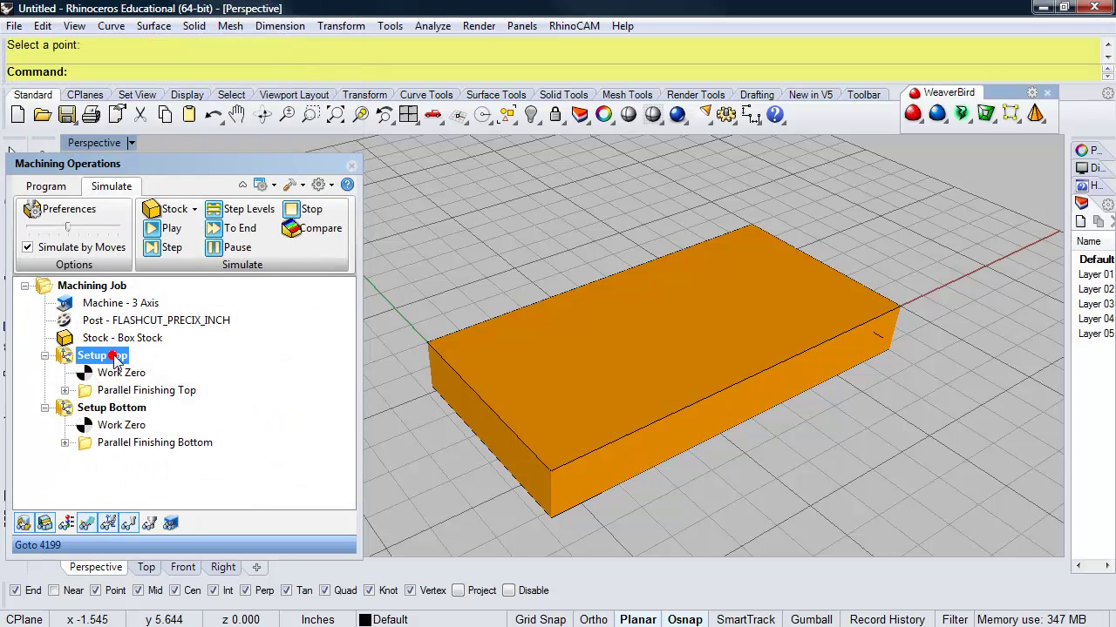
click(179, 387)
mouse_move(437, 451)
right_down()
mouse_move(523, 394)
mouse_move(528, 249)
right_up()
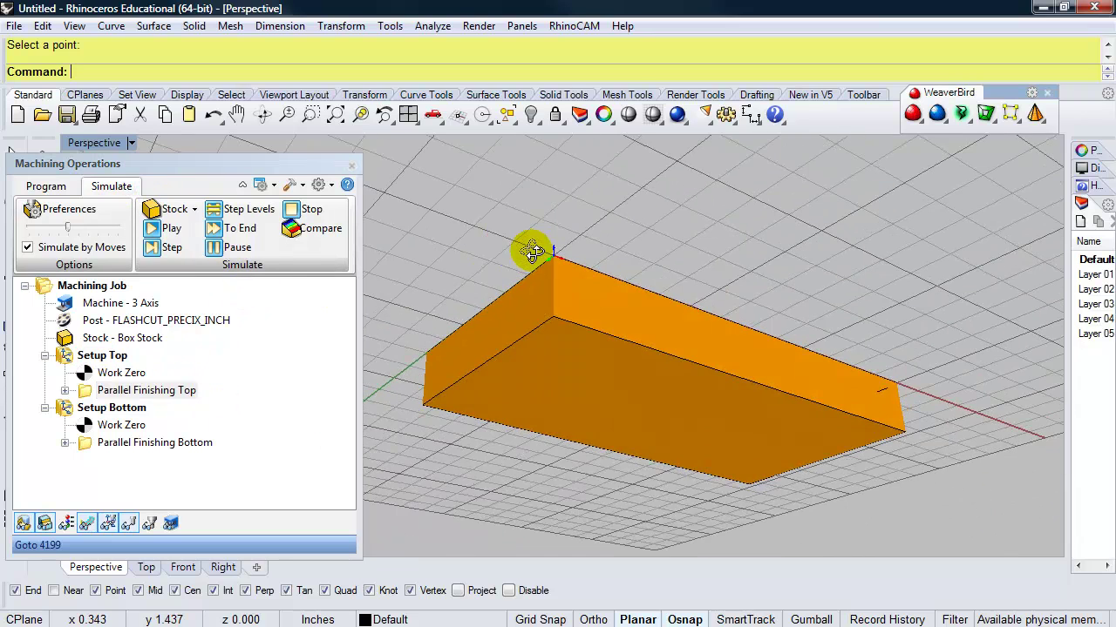
click(201, 444)
right_drag(613, 361, 584, 149)
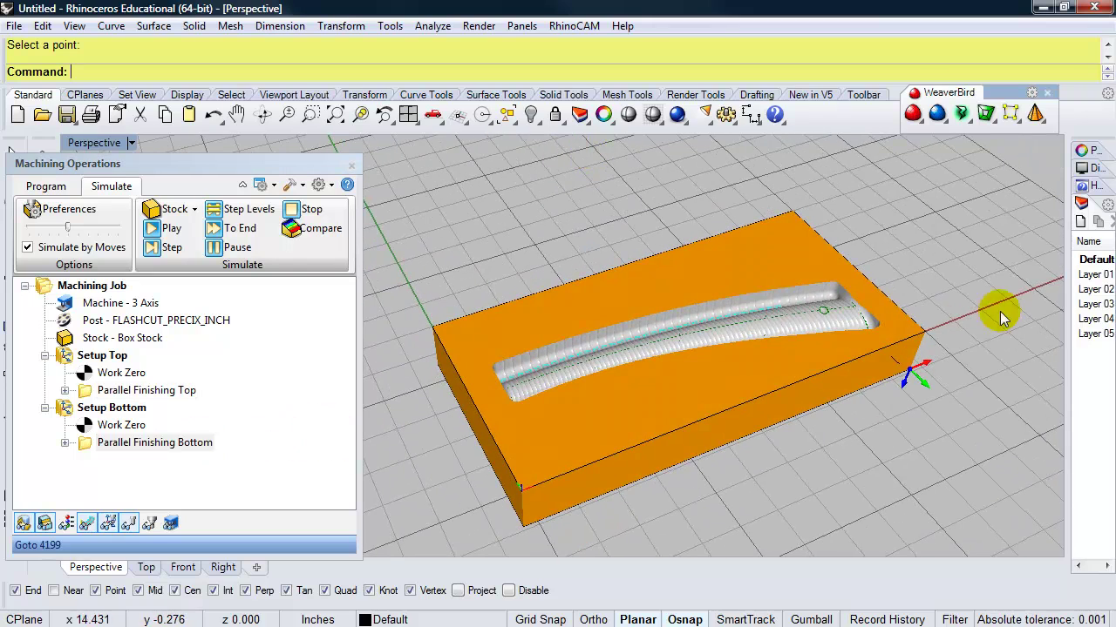